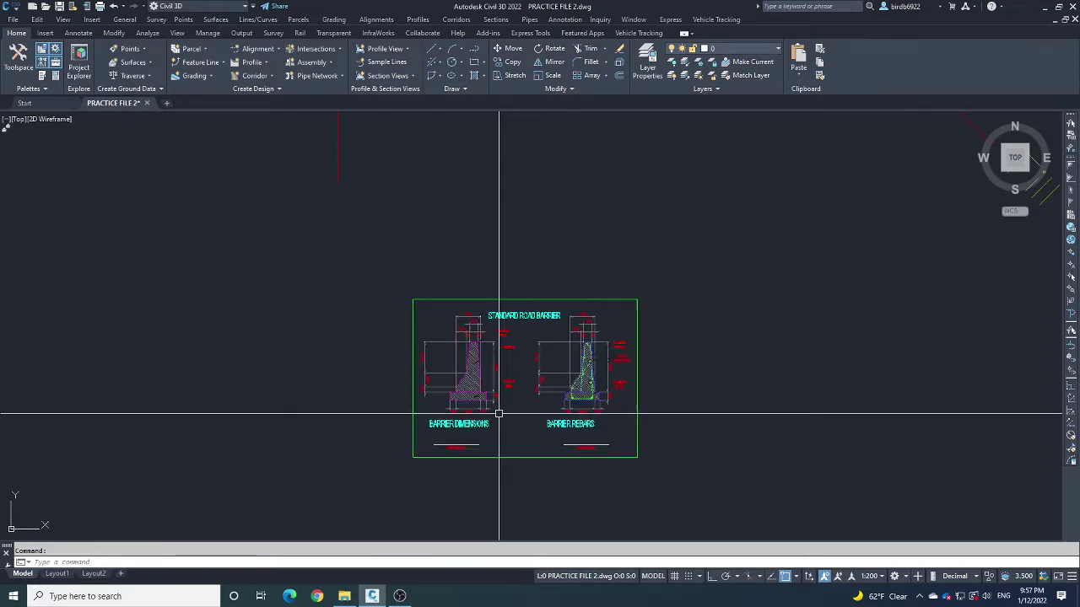
- Look over the road assembly, the corridor plan and the profile, and locate the standard road barrier detail below the assembly
scroll(465, 328, down, 3)
scroll(788, 276, up, 8)
scroll(788, 276, down, 10)
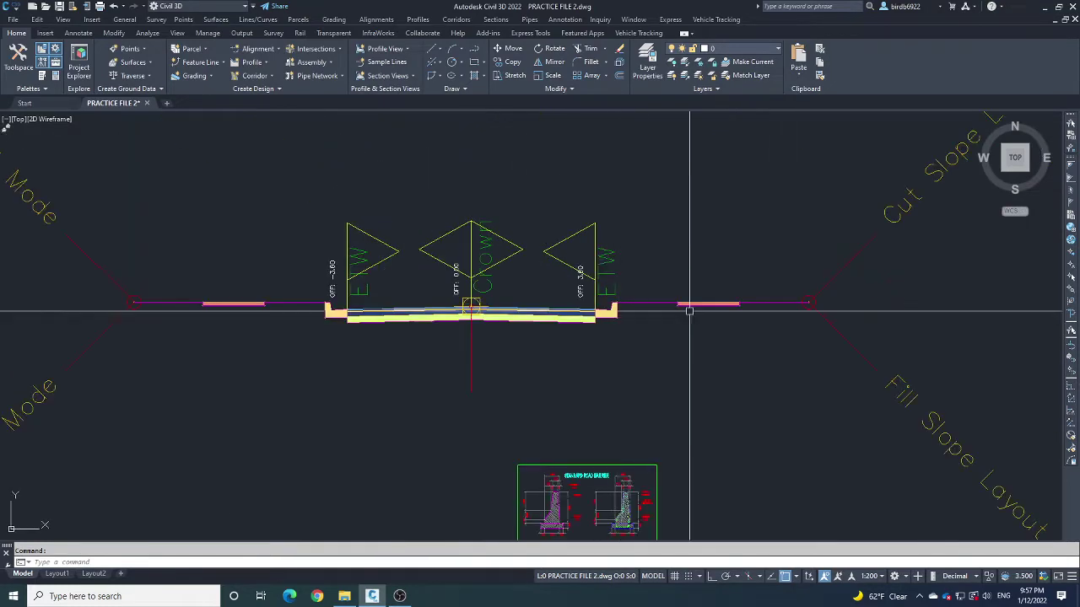
scroll(493, 316, down, 3)
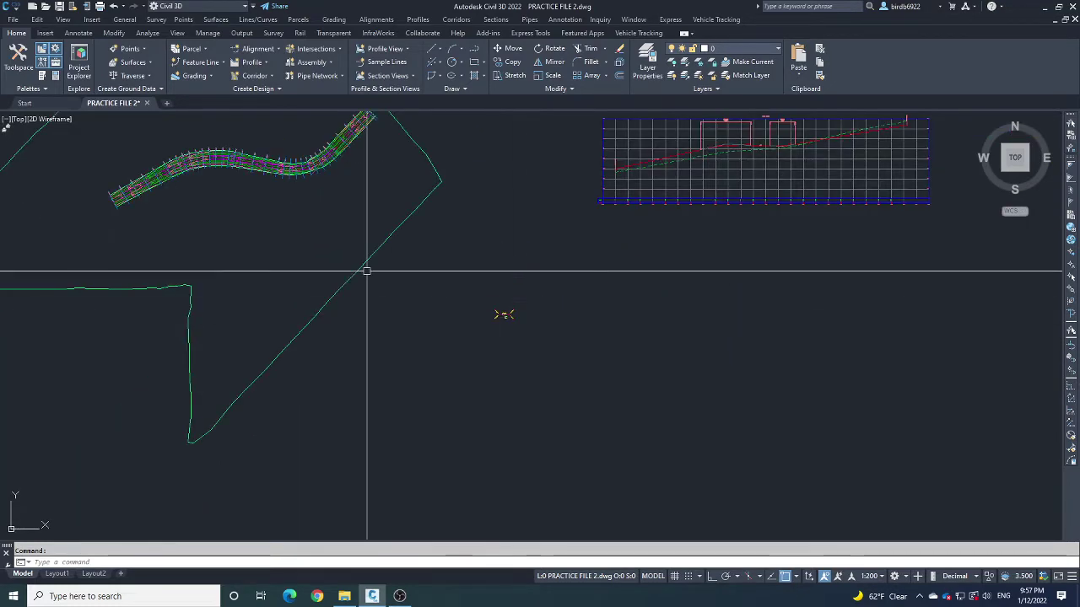
scroll(501, 318, up, 5)
scroll(514, 291, up, 8)
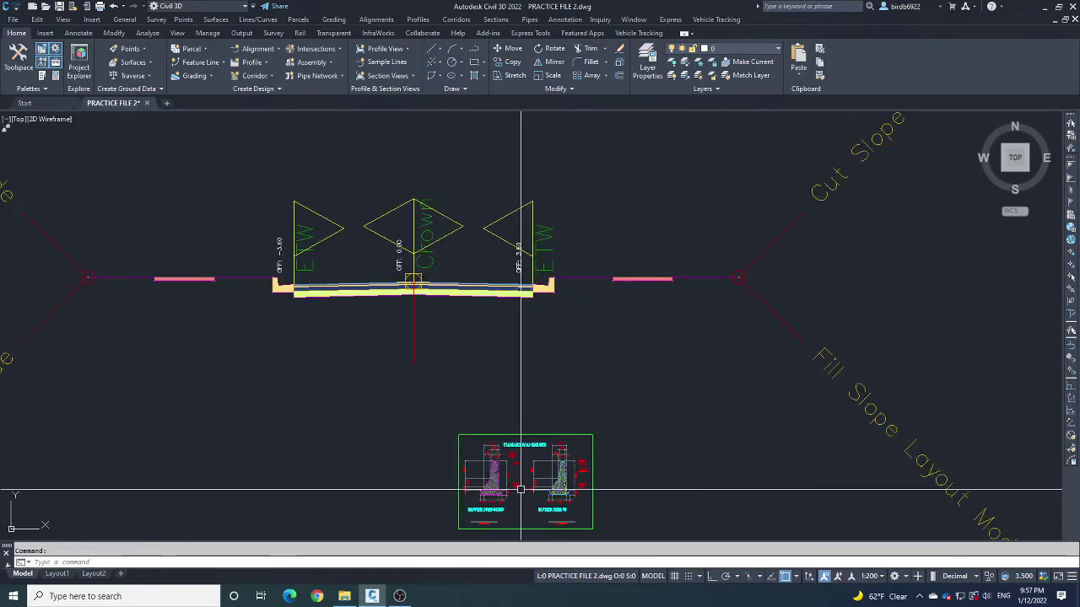
scroll(523, 472, up, 6)
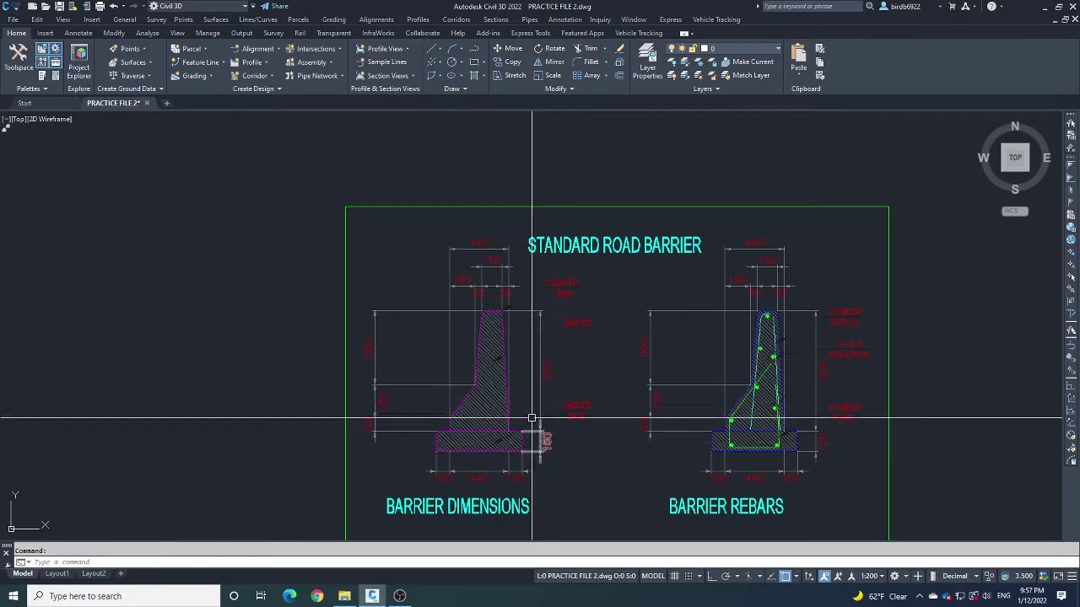
- Examine the dimensions, chamfer, base and rebar notes in the standard road barrier detail
scroll(527, 434, down, 4)
scroll(540, 439, up, 6)
middle_drag(573, 455, 584, 479)
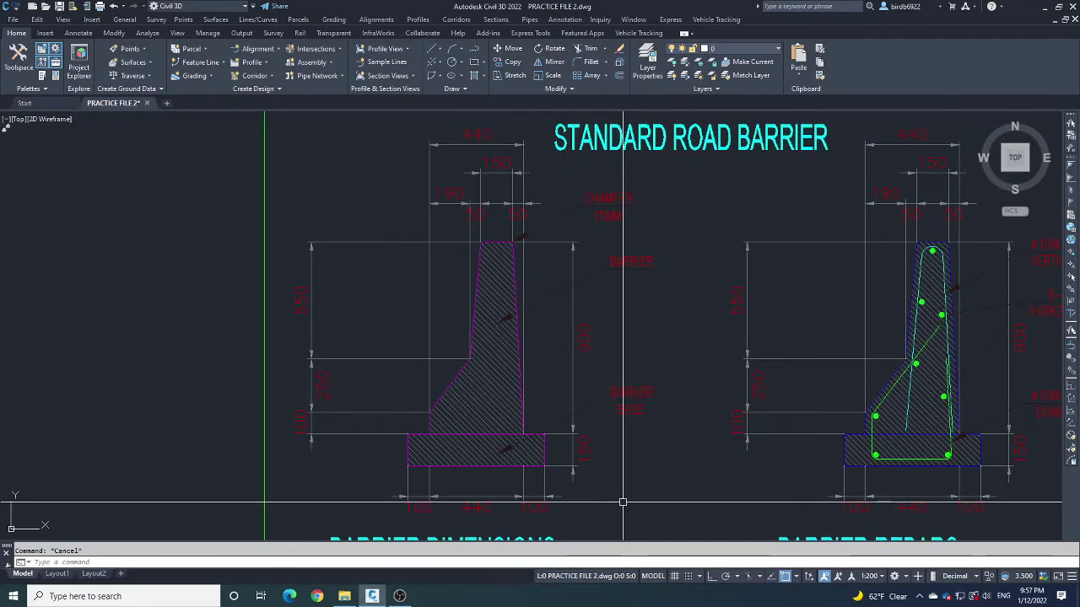
scroll(554, 445, down, 3)
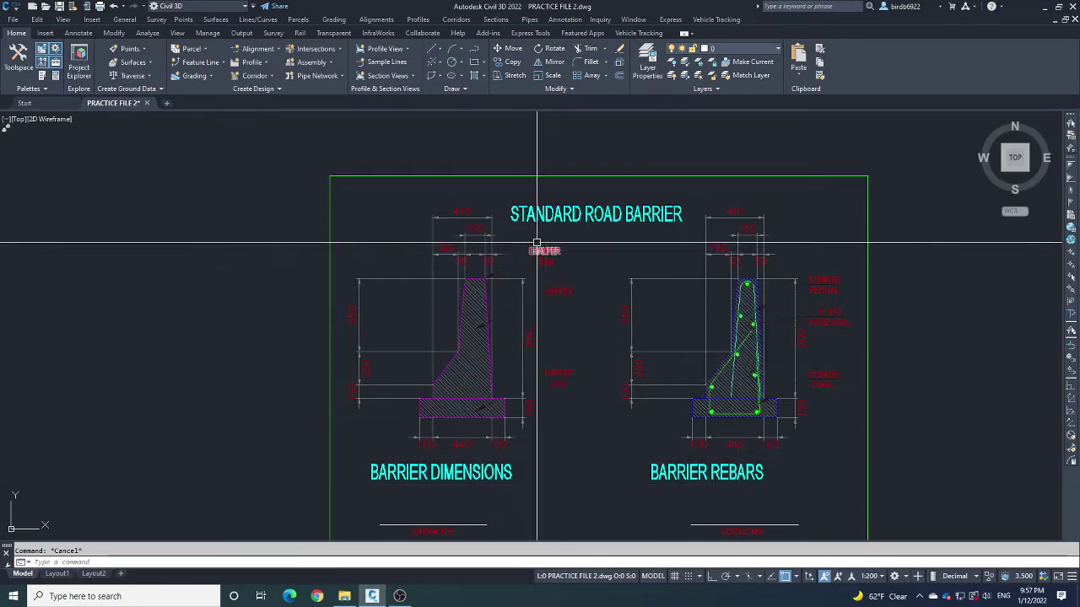
scroll(550, 254, up, 4)
scroll(379, 175, down, 2)
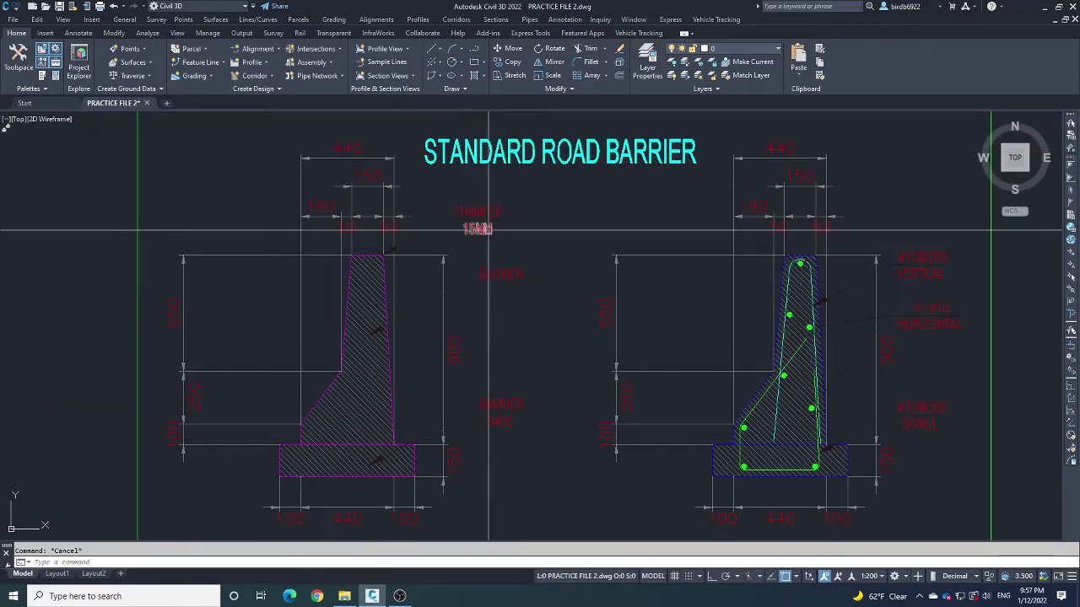
scroll(462, 436, up, 3)
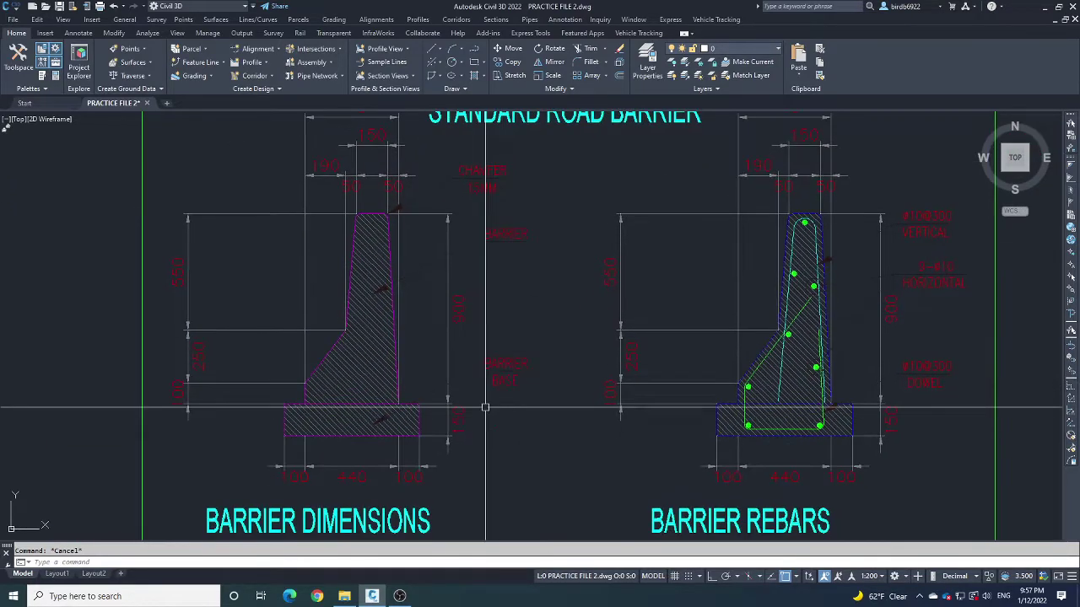
scroll(463, 436, down, 4)
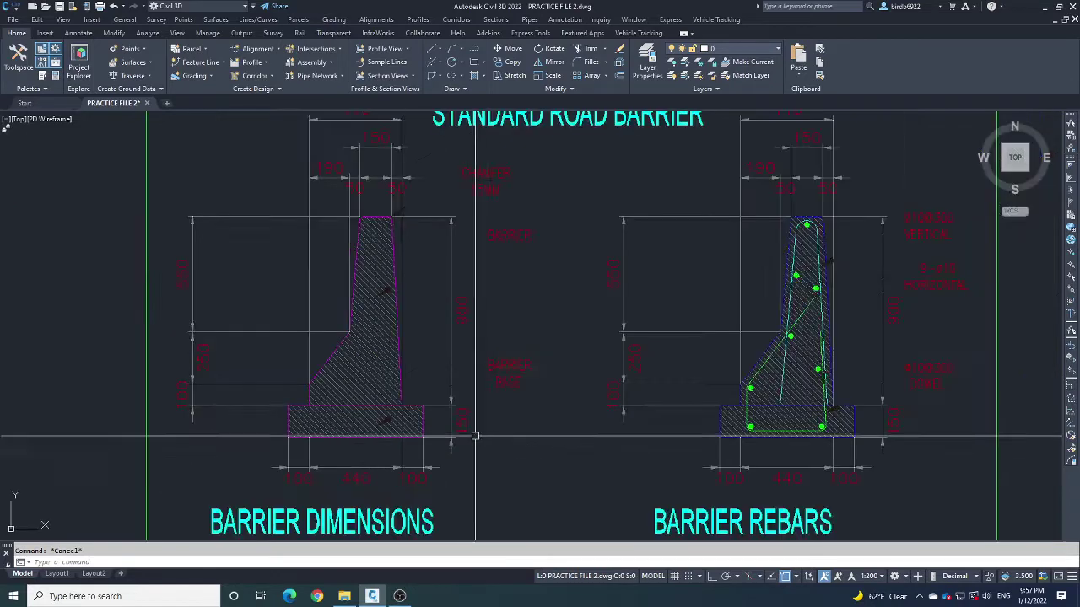
scroll(466, 418, up, 2)
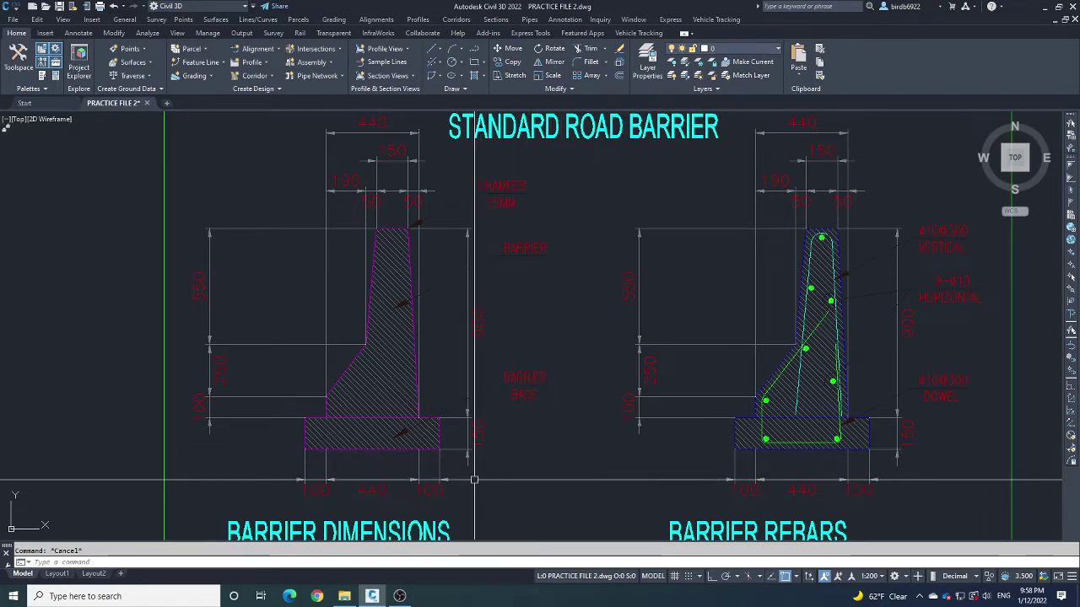
scroll(475, 313, down, 3)
middle_drag(475, 296, 495, 306)
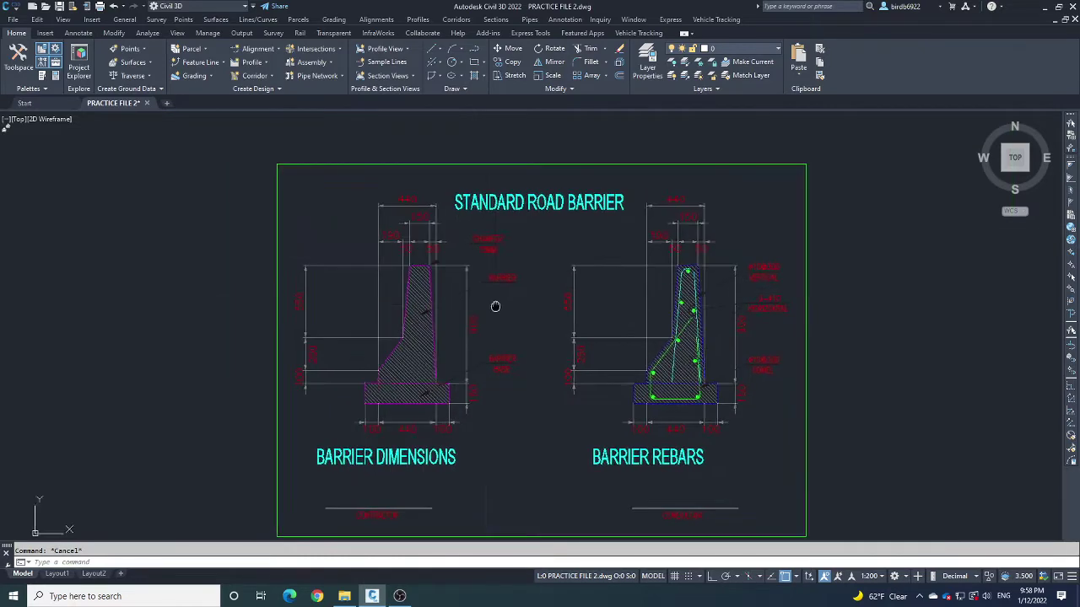
scroll(443, 247, up, 2)
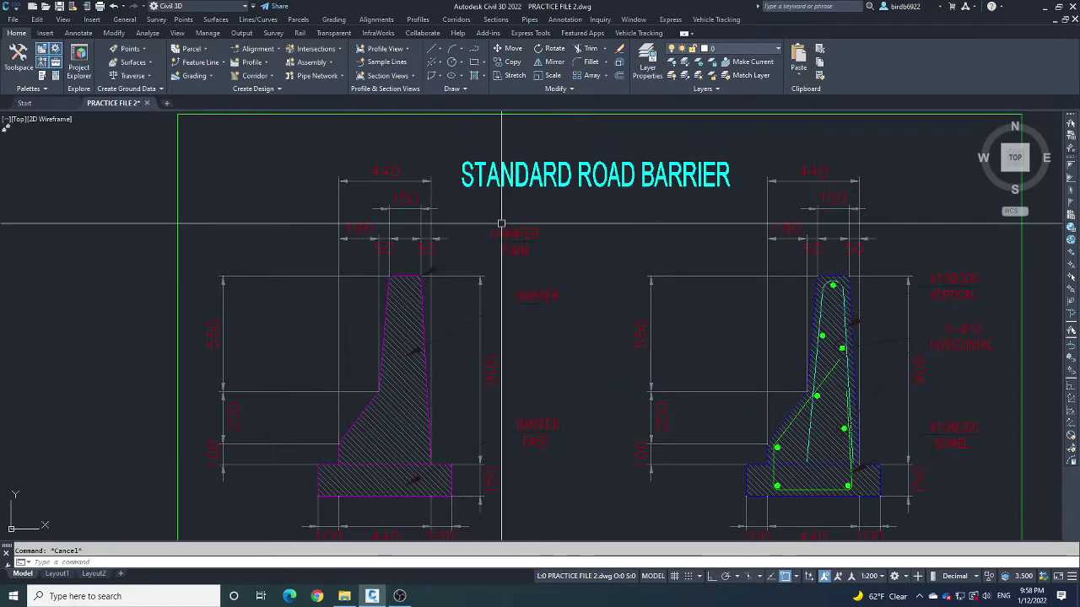
middle_drag(474, 377, 476, 332)
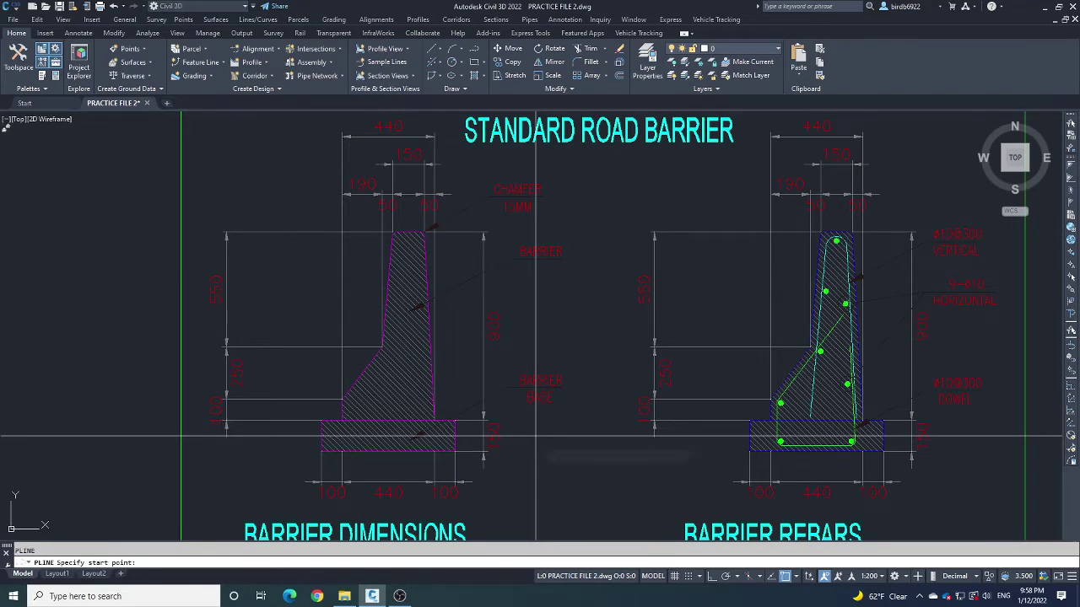
- Start a polyline at the barrier base's lower-left corner and trace the base's bottom, right side and the barrier's right face through the top chamfer
scroll(431, 456, up, 4)
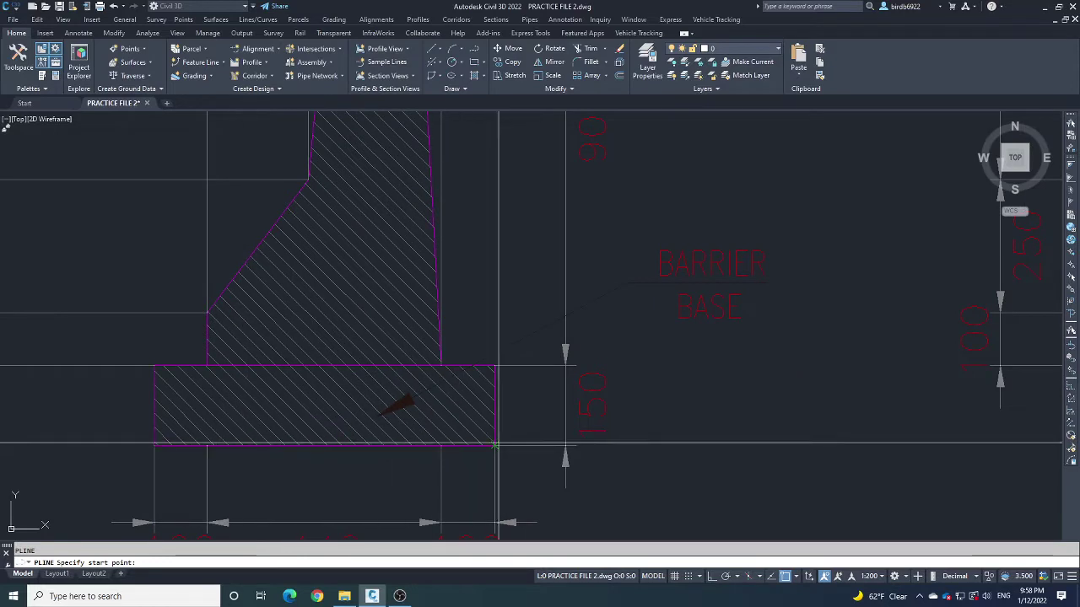
click(155, 445)
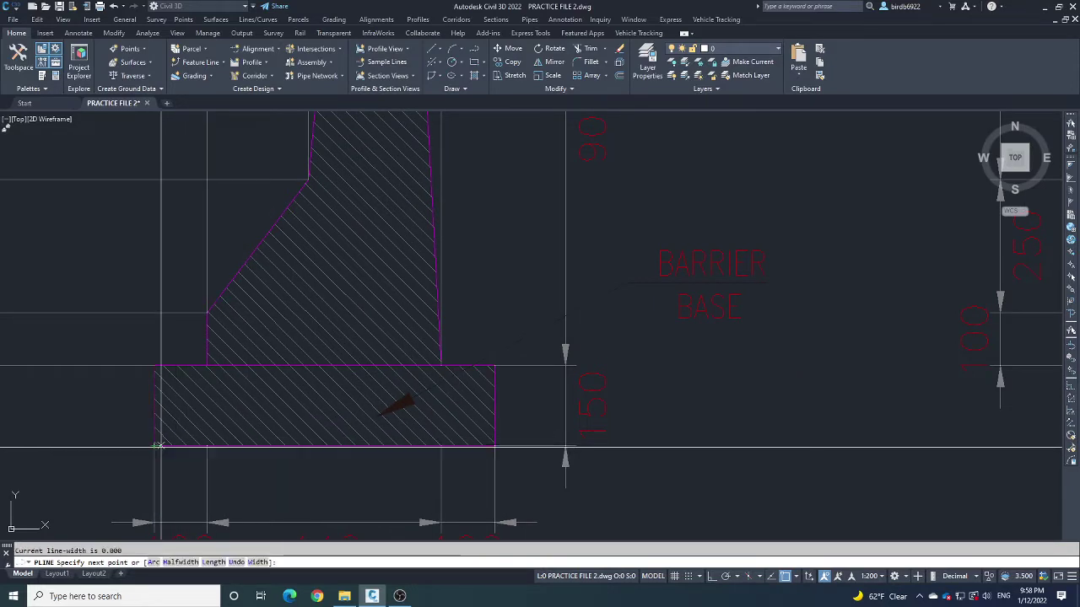
click(494, 444)
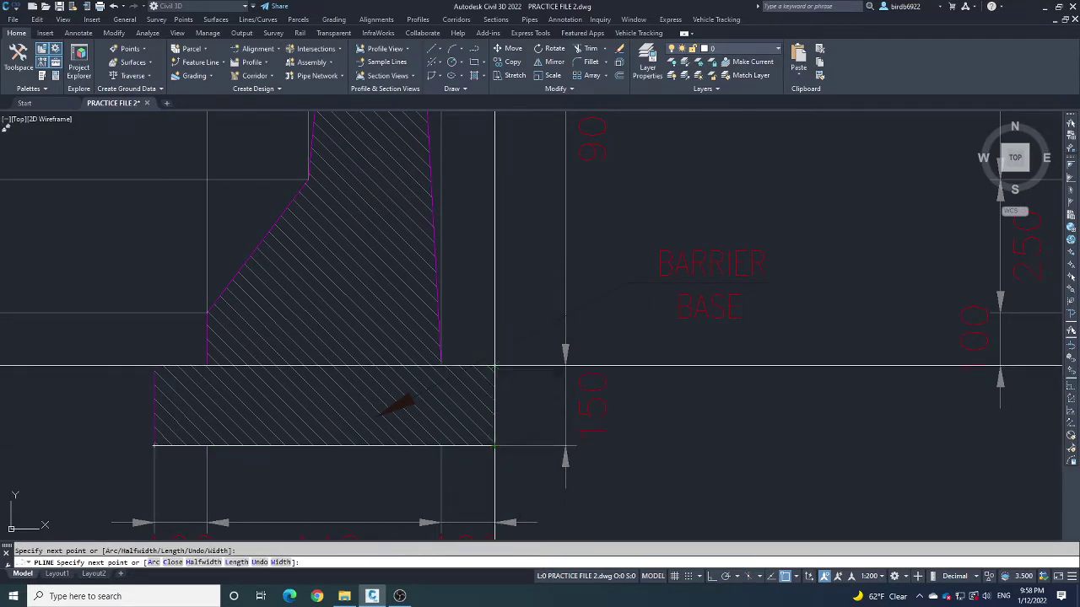
scroll(494, 365, up, 5)
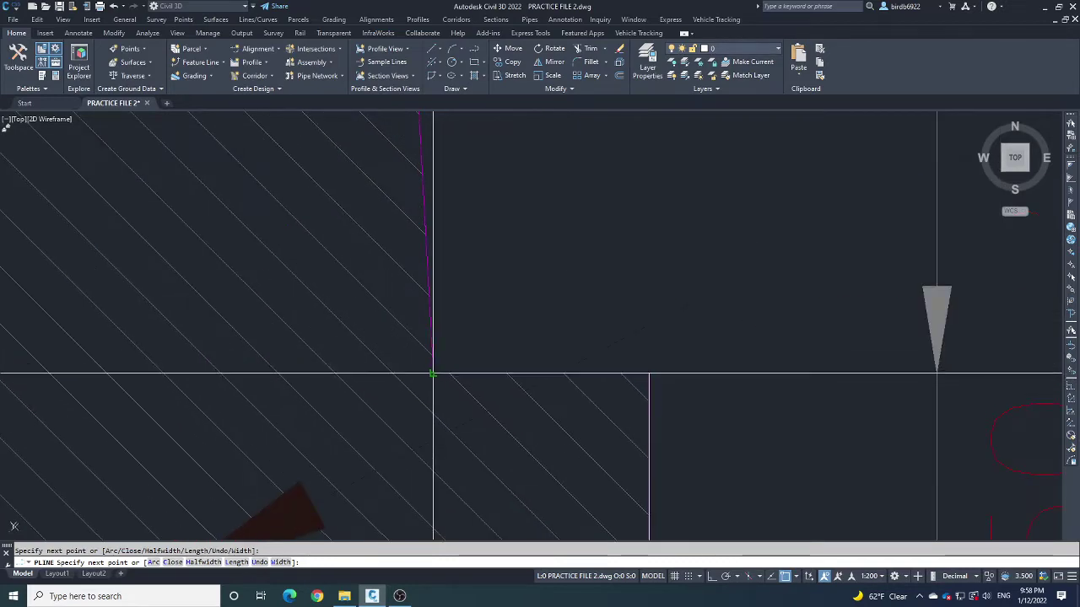
scroll(438, 443, down, 5)
scroll(433, 279, up, 6)
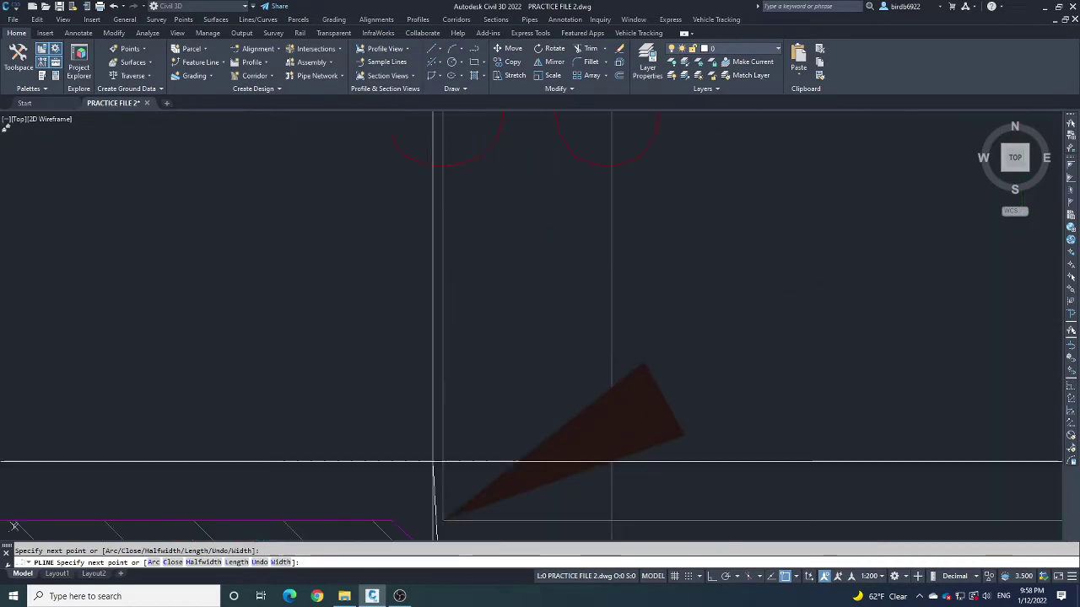
scroll(490, 358, up, 2)
click(493, 356)
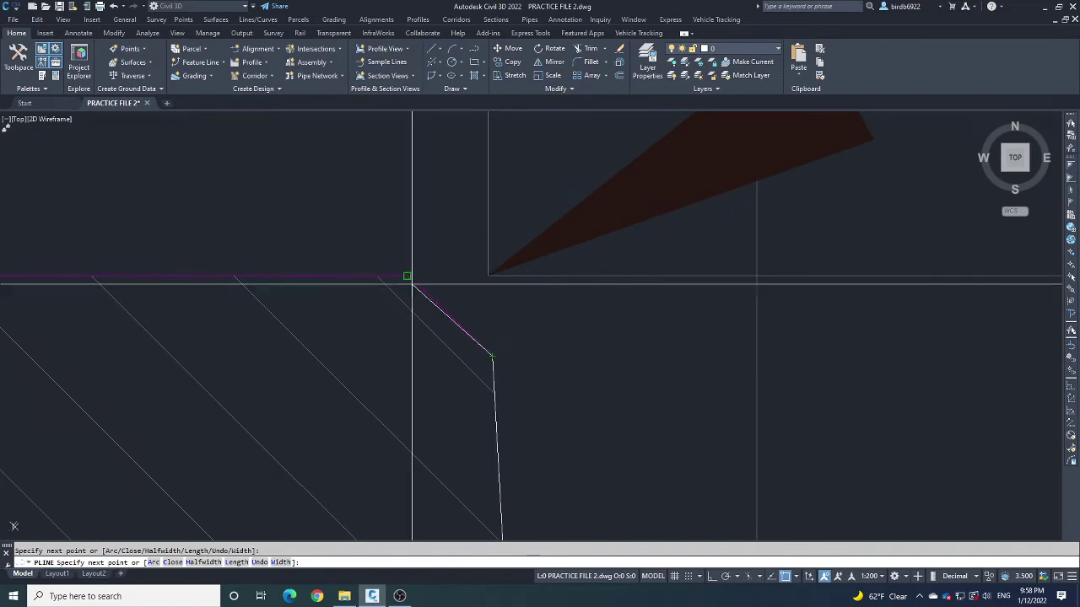
click(408, 278)
- Continue the polyline across the barrier's top, over the left chamfer and down the left face to the slope break
scroll(539, 251, down, 5)
scroll(296, 250, up, 4)
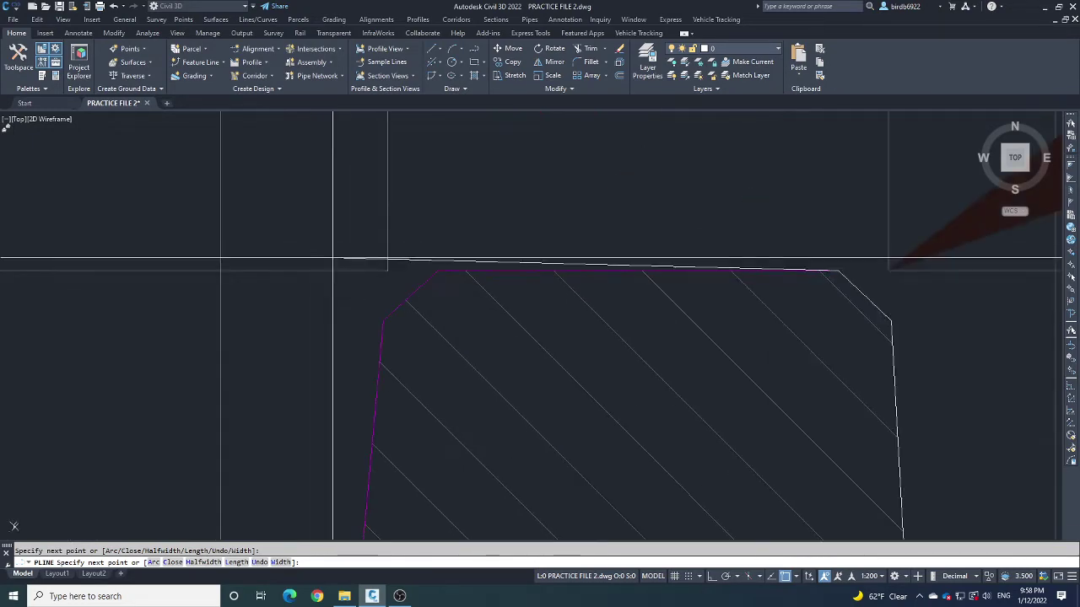
click(439, 271)
scroll(394, 310, down, 6)
scroll(494, 289, up, 3)
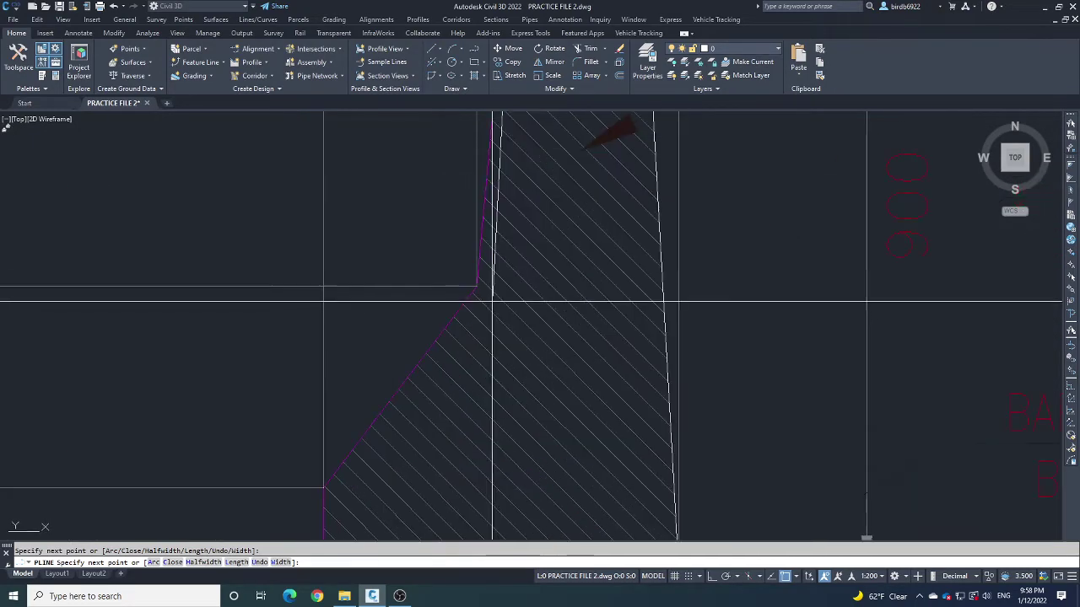
click(481, 284)
- Trace the sloped left face, the vertical toe and the base's upper-left edge, and close the polyline
middle_drag(336, 448, 402, 309)
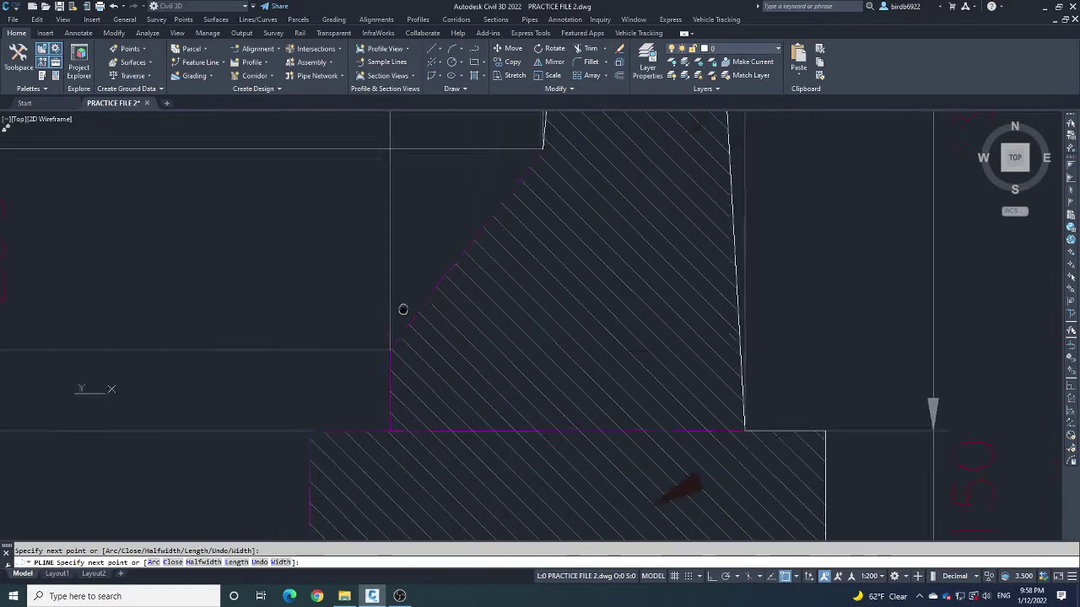
click(391, 346)
click(391, 430)
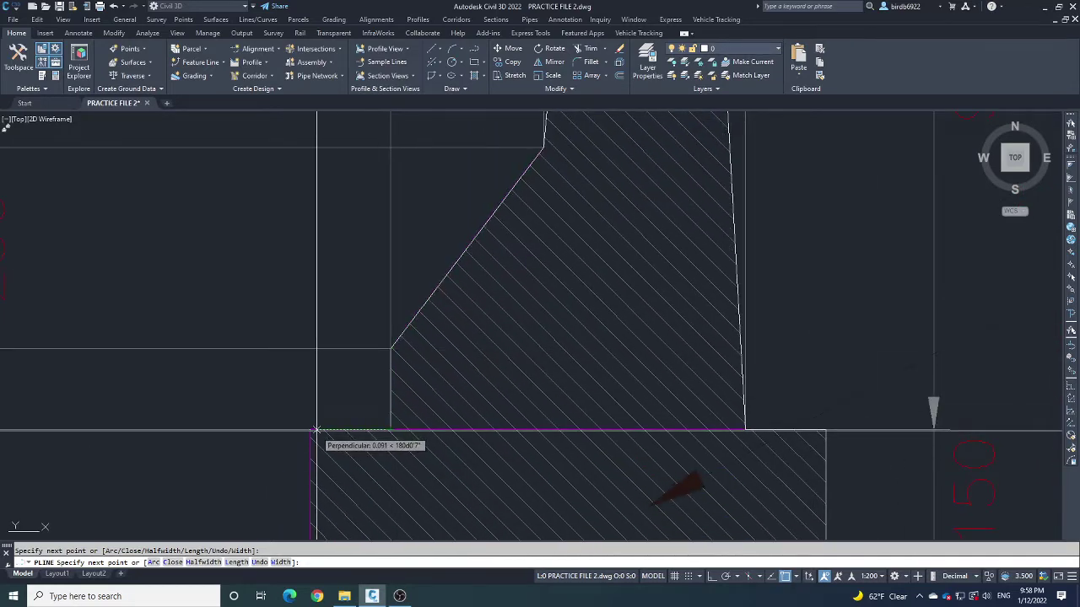
click(312, 430)
scroll(384, 297, down, 4)
scroll(364, 395, up, 4)
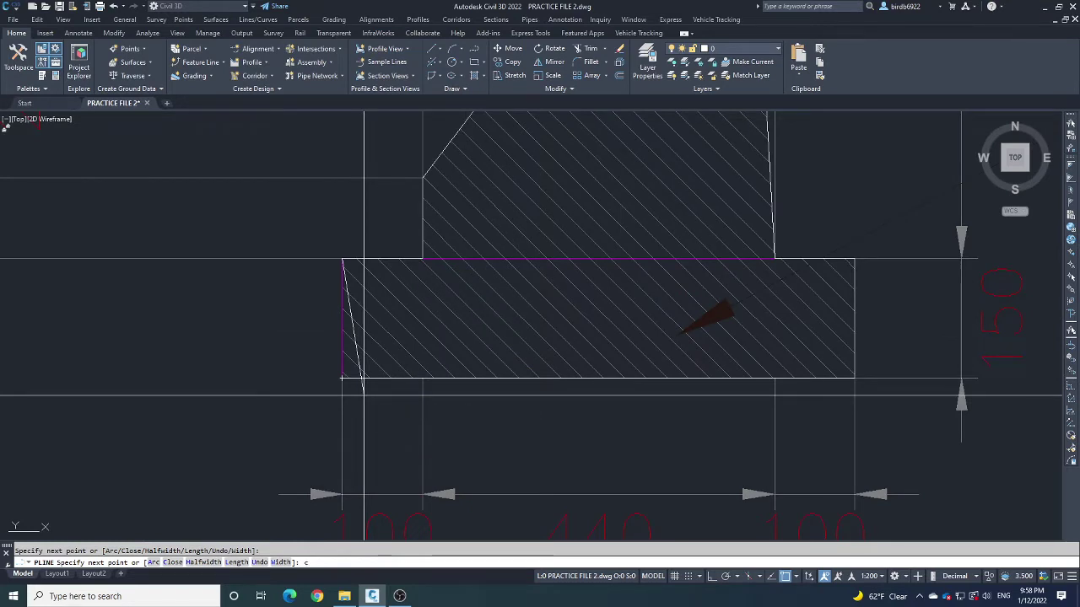
scroll(445, 436, down, 2)
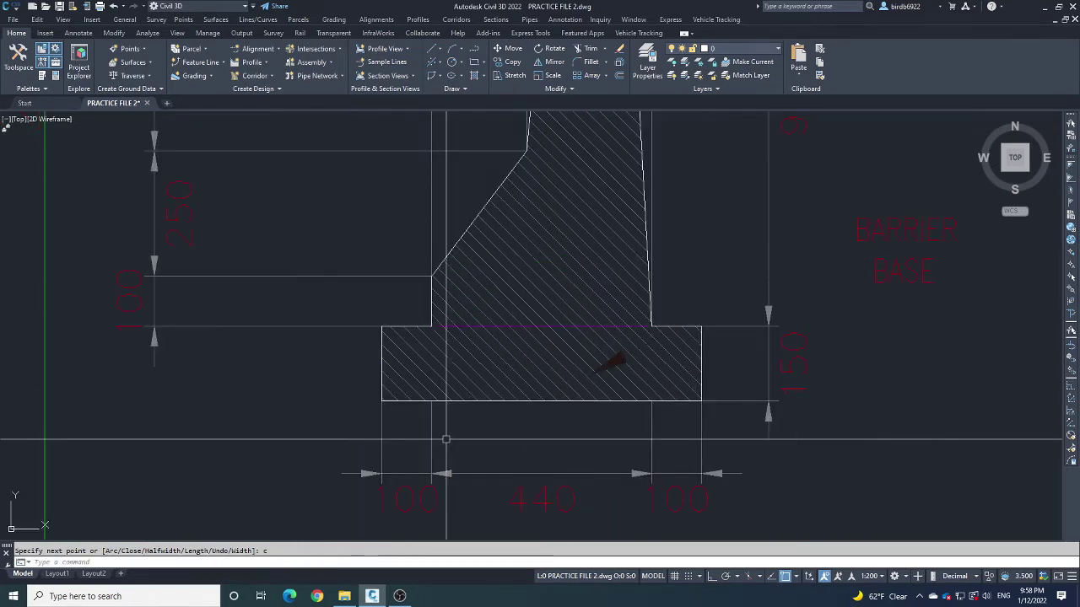
- Select the traced barrier polyline and check its outline against the dimensioned section
click(482, 402)
scroll(462, 437, down, 4)
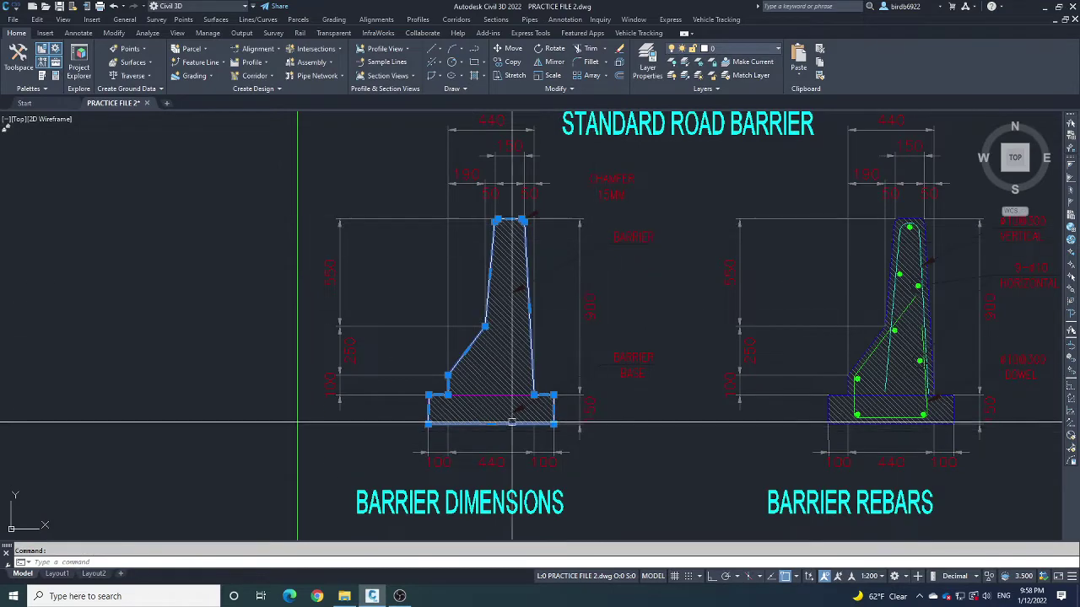
scroll(555, 297, up, 3)
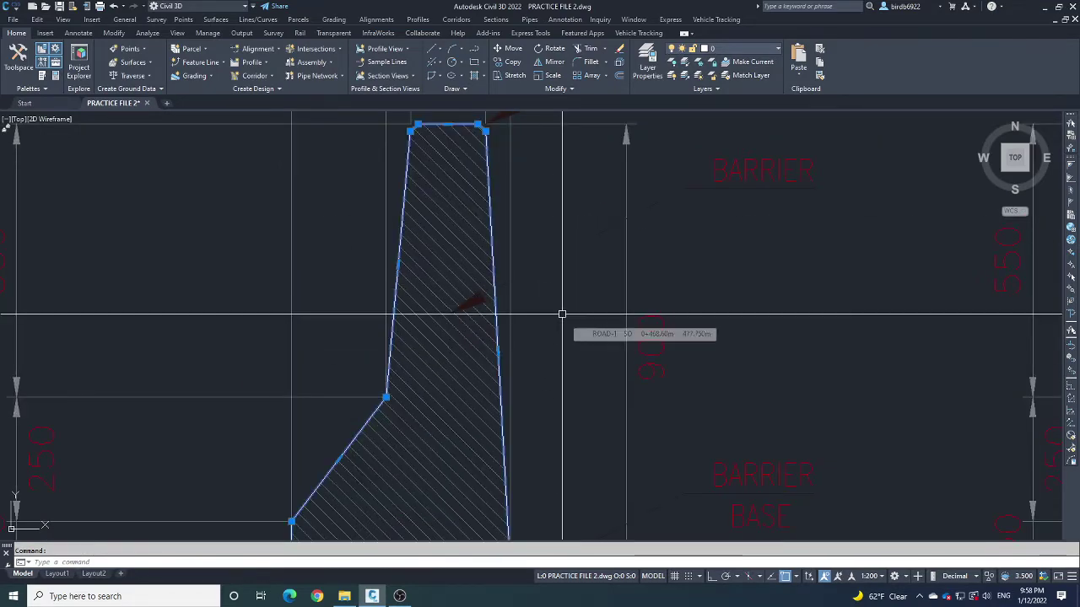
scroll(507, 261, down, 5)
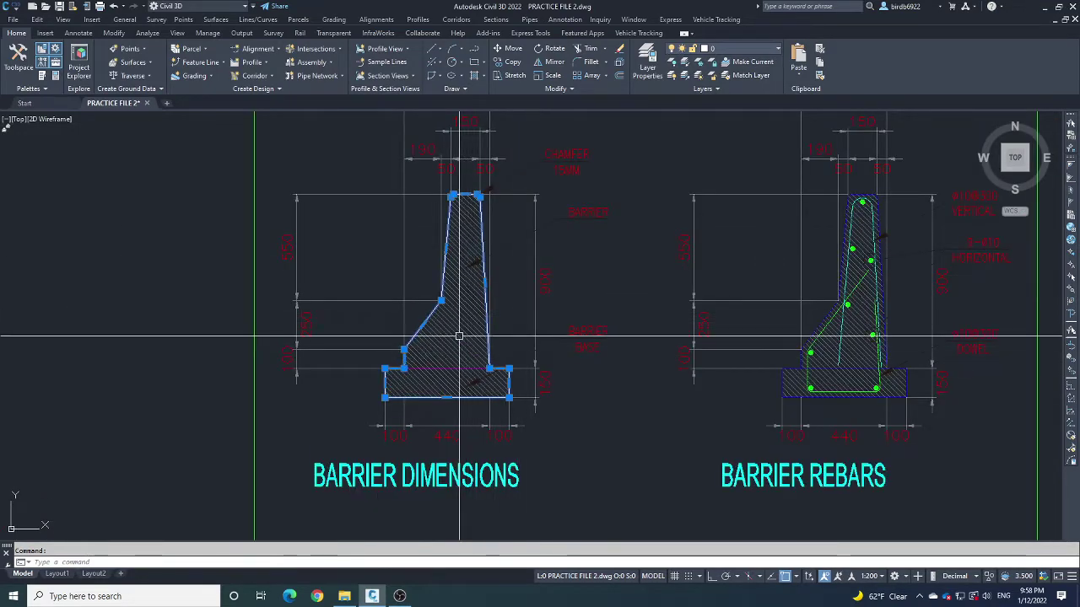
scroll(459, 336, down, 1)
scroll(465, 302, up, 1)
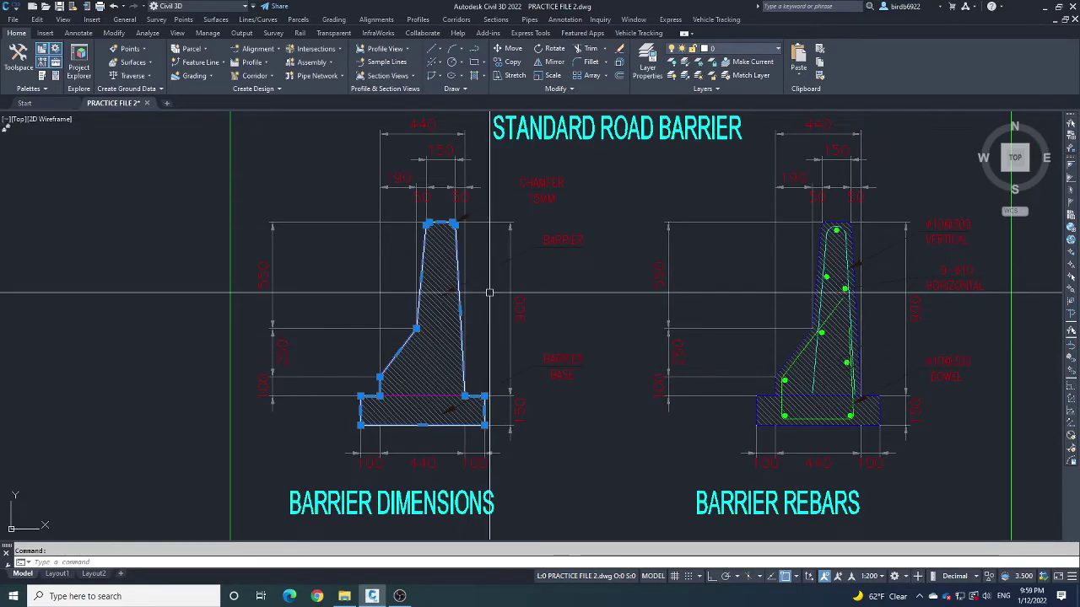
middle_drag(490, 293, 490, 305)
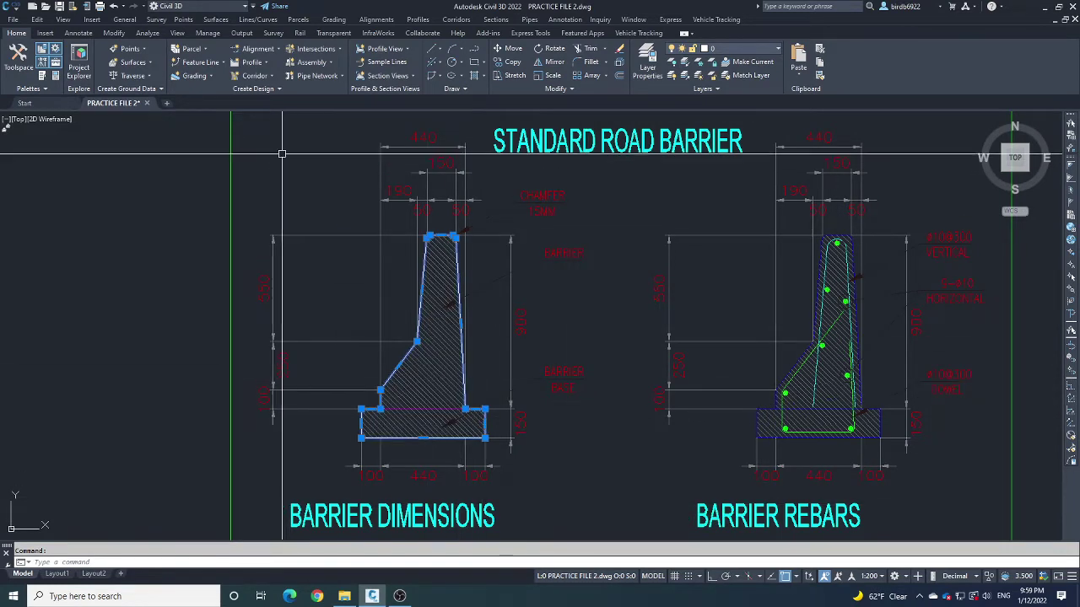
- Start Create Subassembly from Polyline using the traced outline of the barrier in the dimensioned section
click(279, 91)
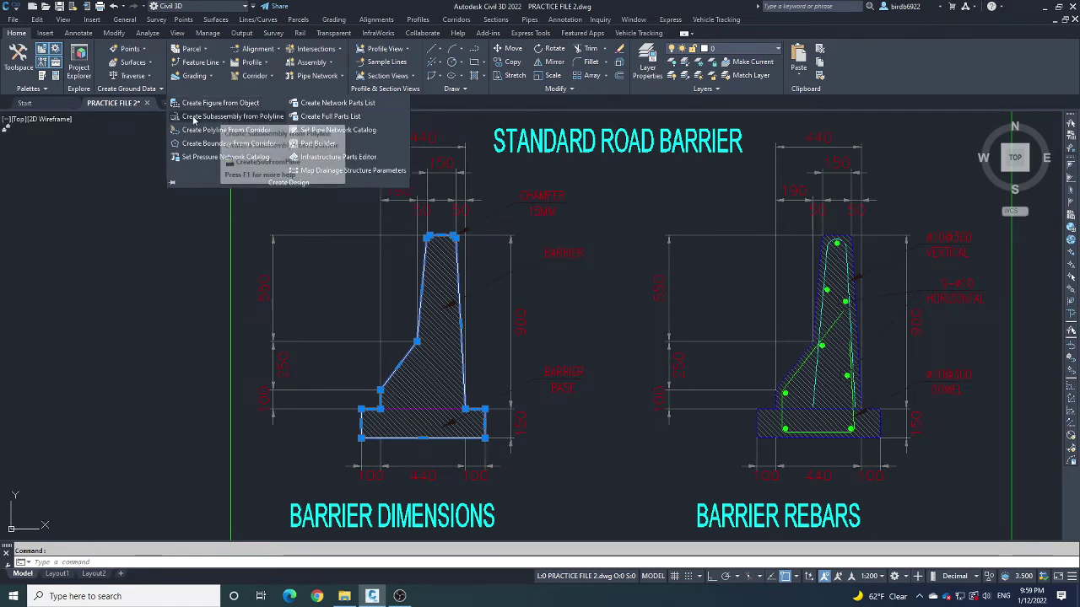
click(261, 118)
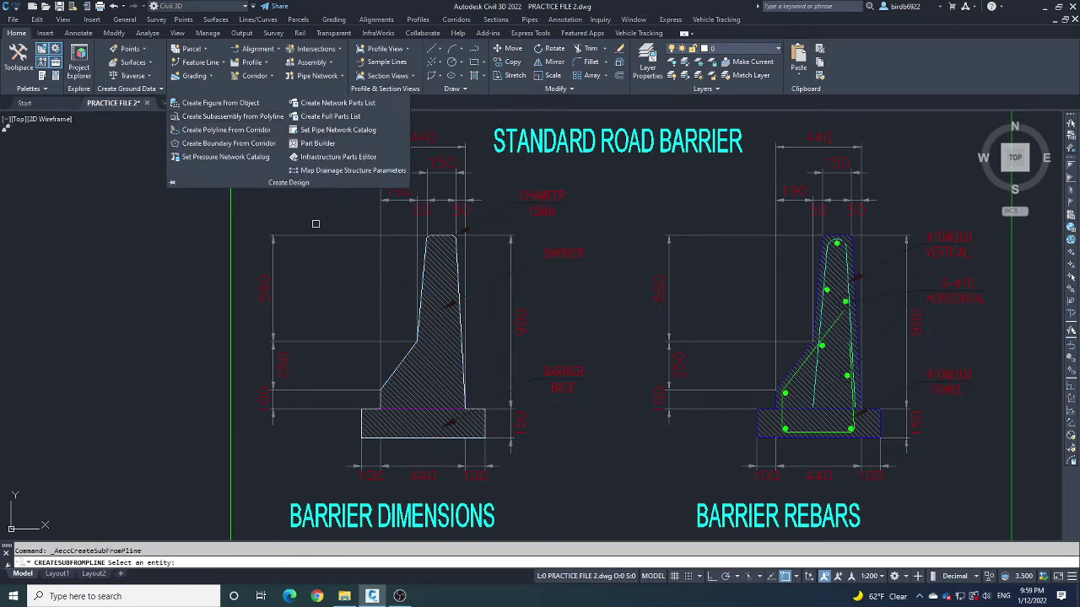
scroll(383, 463, up, 2)
scroll(391, 320, up, 2)
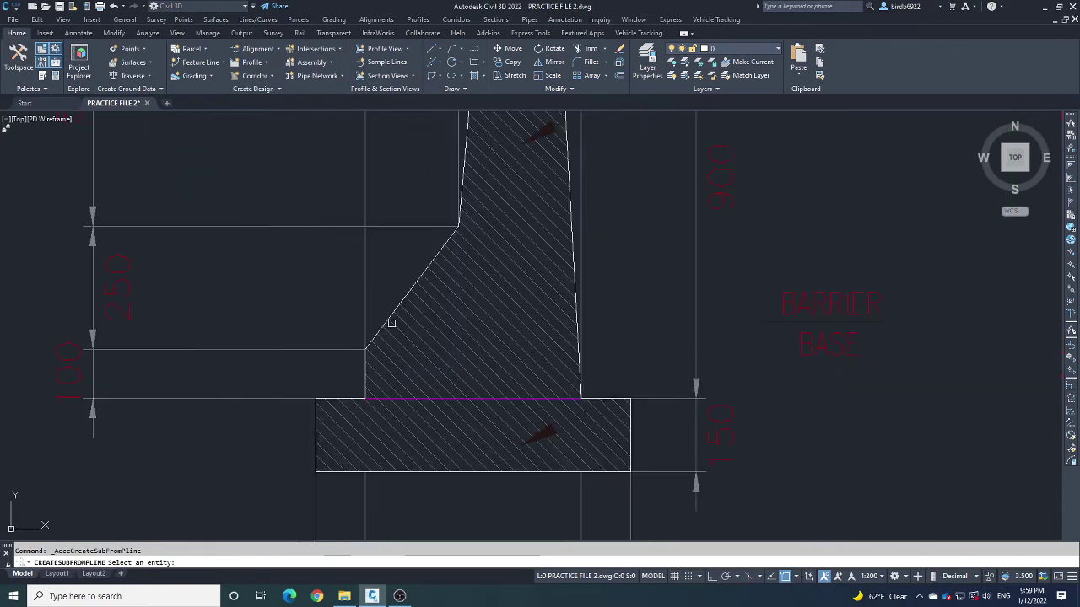
scroll(419, 306, down, 4)
scroll(330, 347, down, 2)
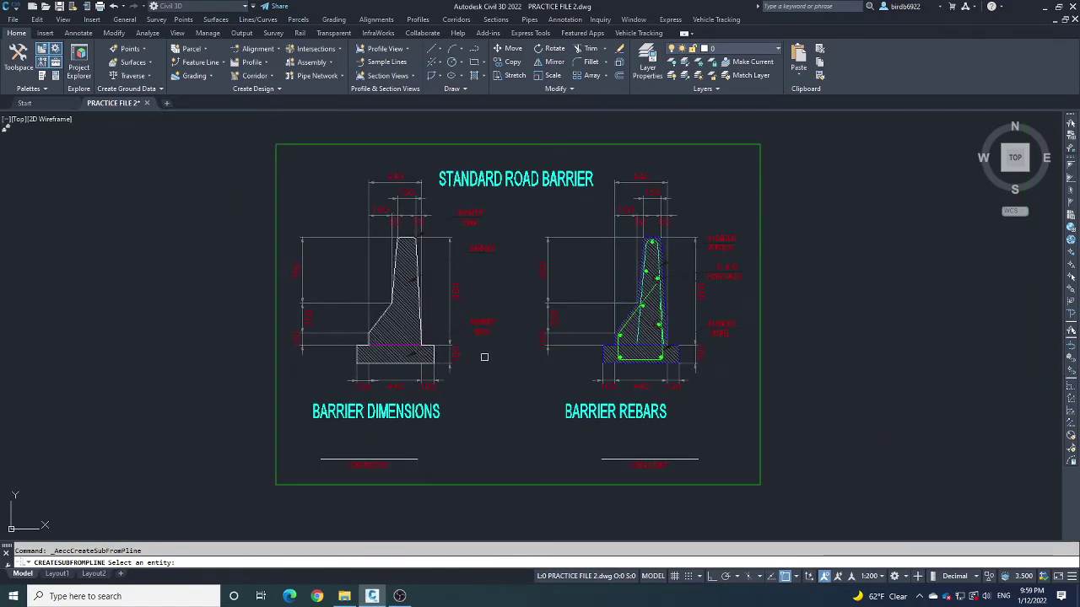
scroll(414, 333, up, 2)
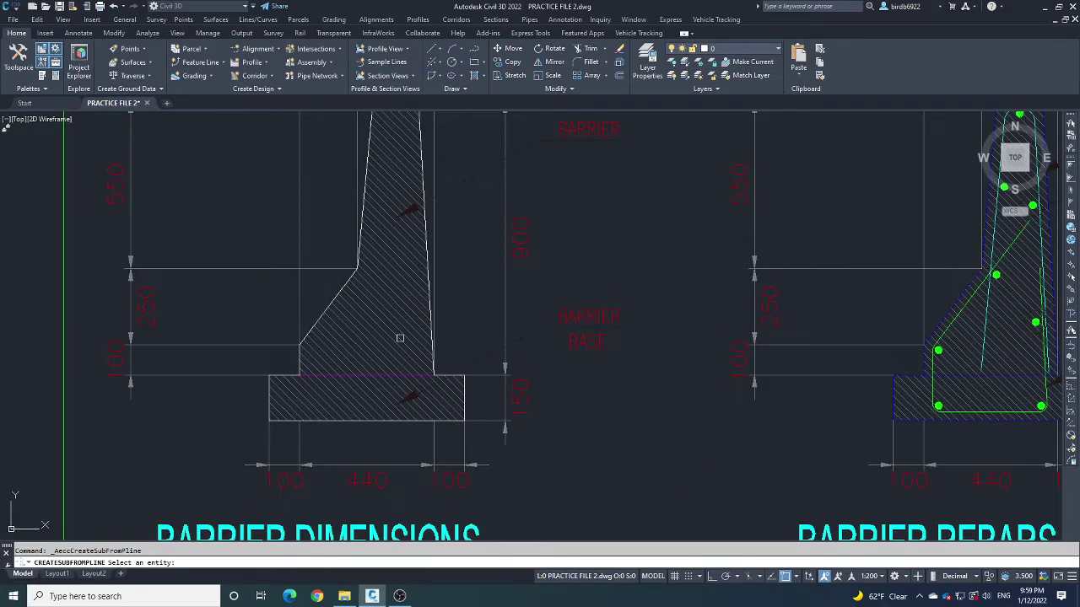
scroll(400, 338, down, 2)
scroll(347, 317, up, 4)
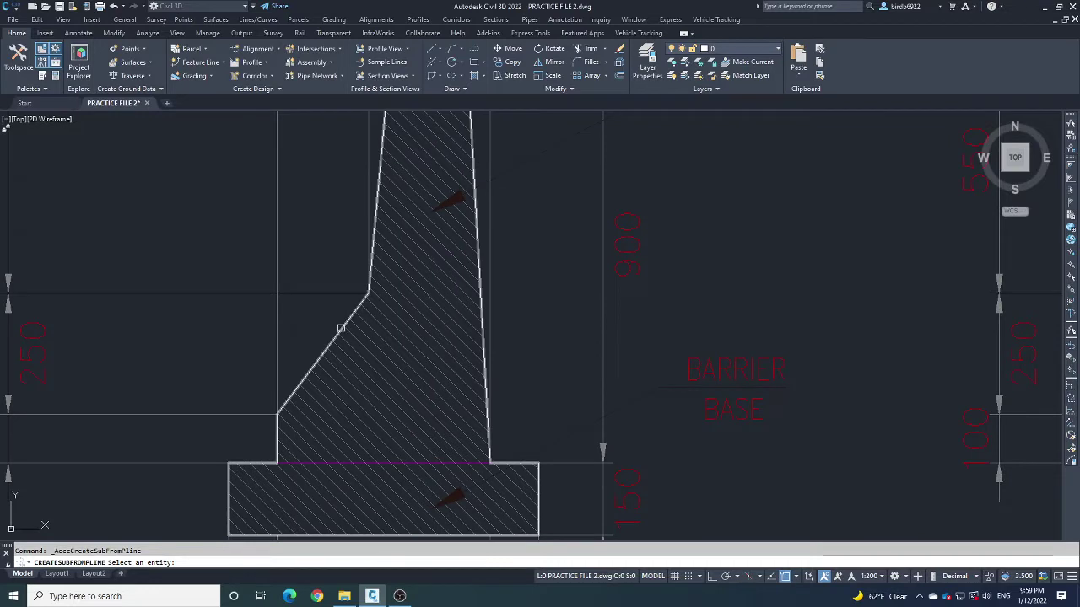
scroll(341, 329, down, 3)
scroll(354, 328, up, 1)
click(354, 328)
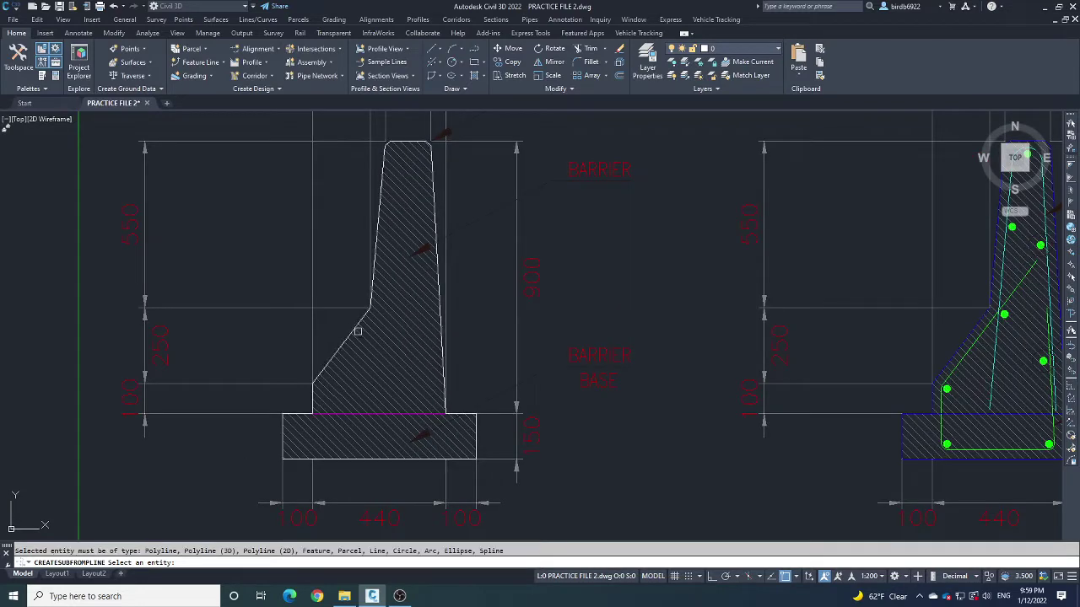
click(348, 328)
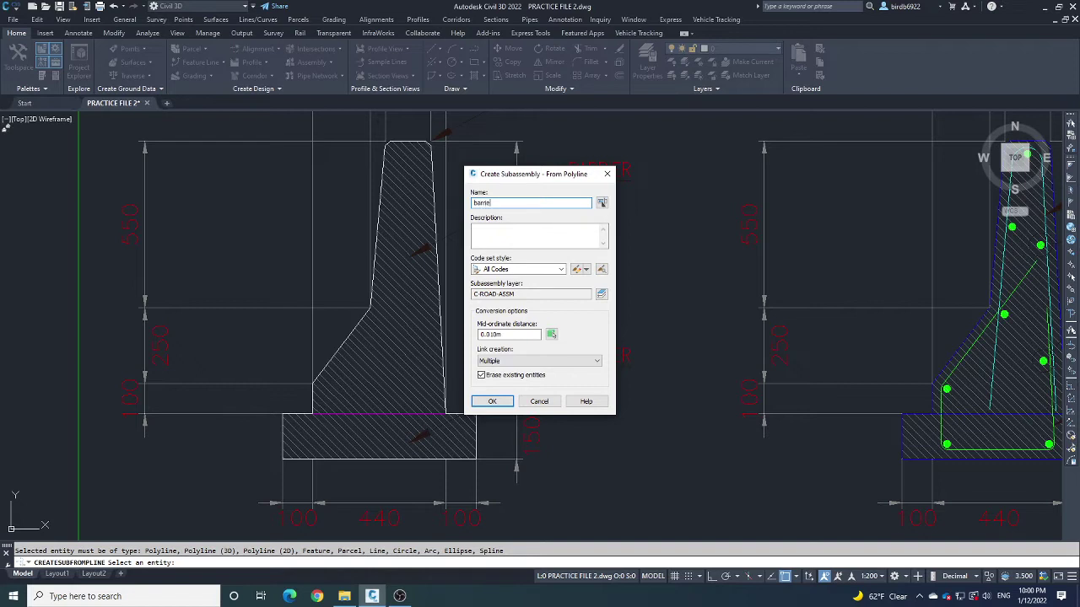
- Create the subassembly named BARRIER with the All Codes code set style, multiple link creation and existing entities erased
drag(540, 174, 428, 192)
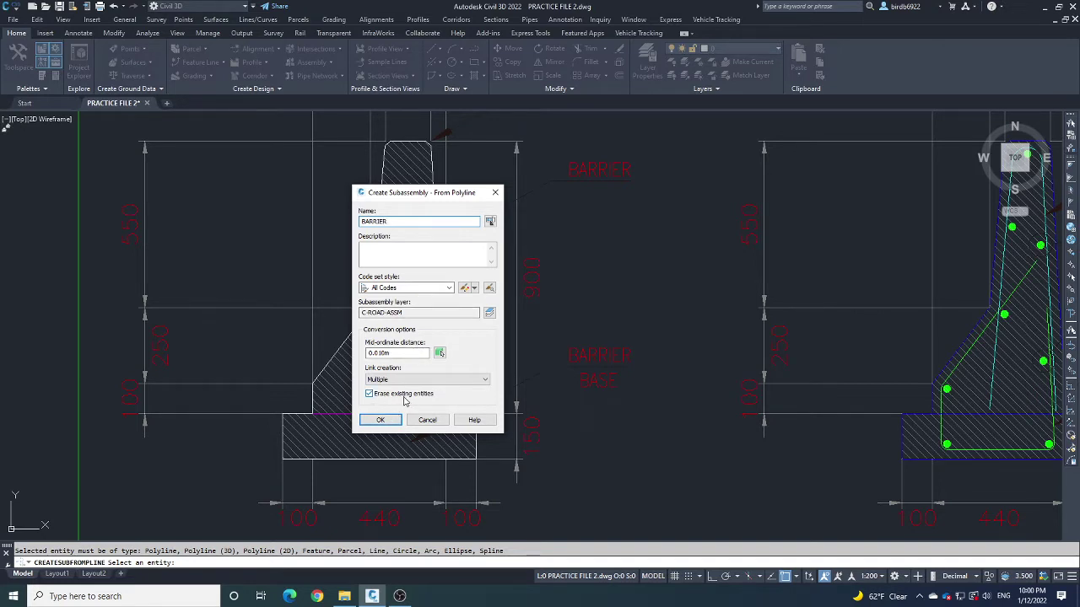
drag(433, 196, 640, 208)
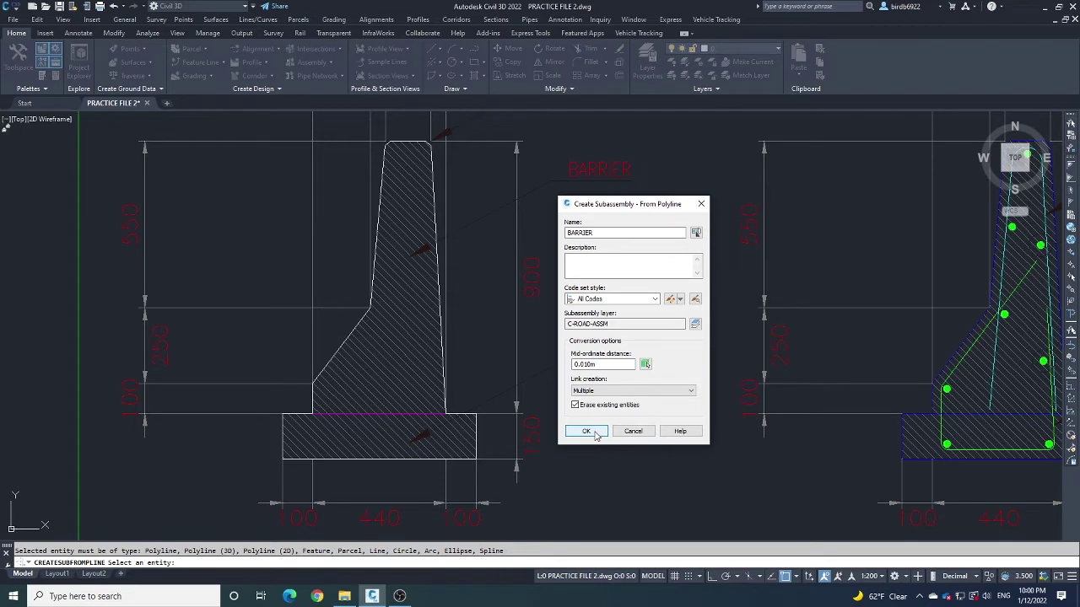
click(671, 299)
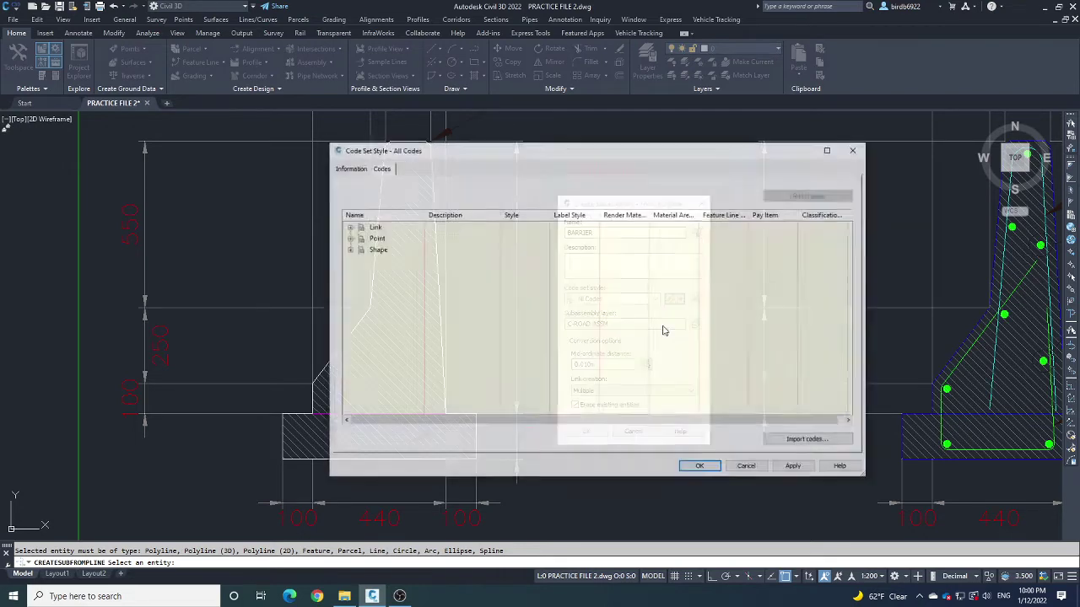
click(349, 251)
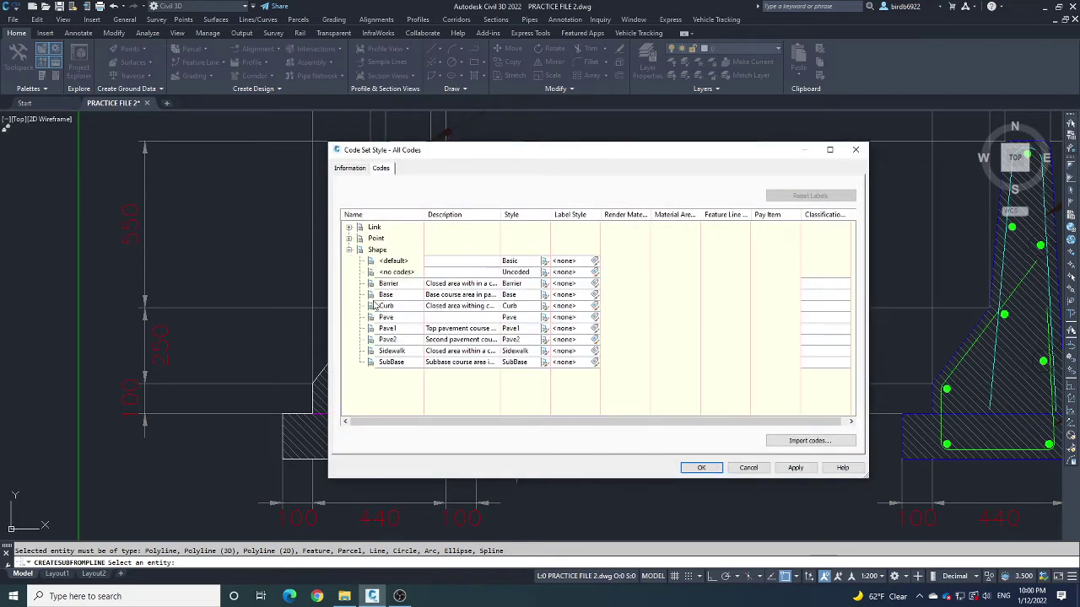
click(350, 239)
click(350, 239)
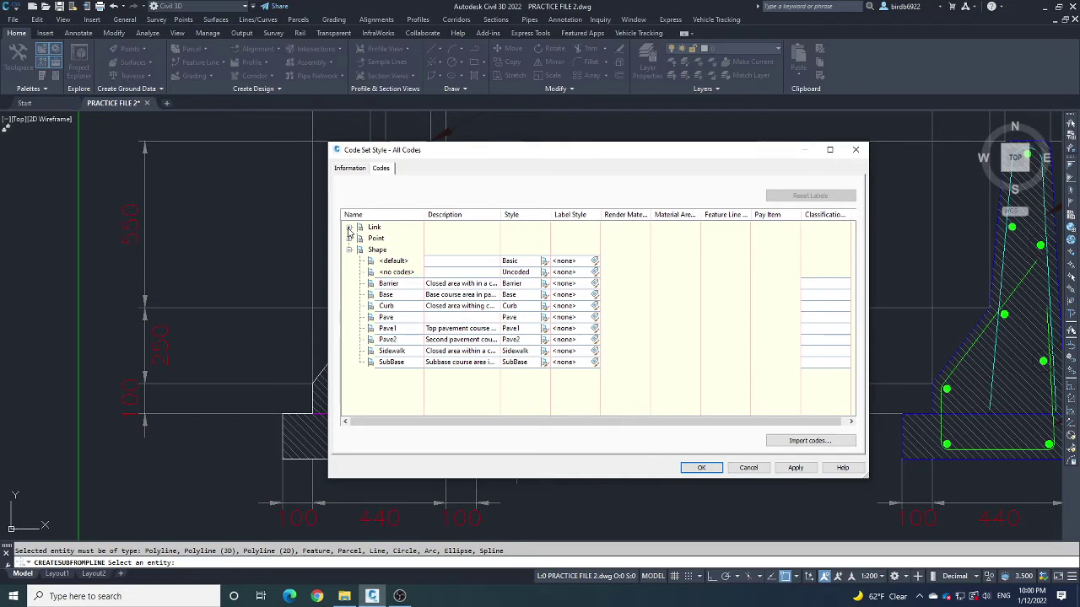
click(857, 150)
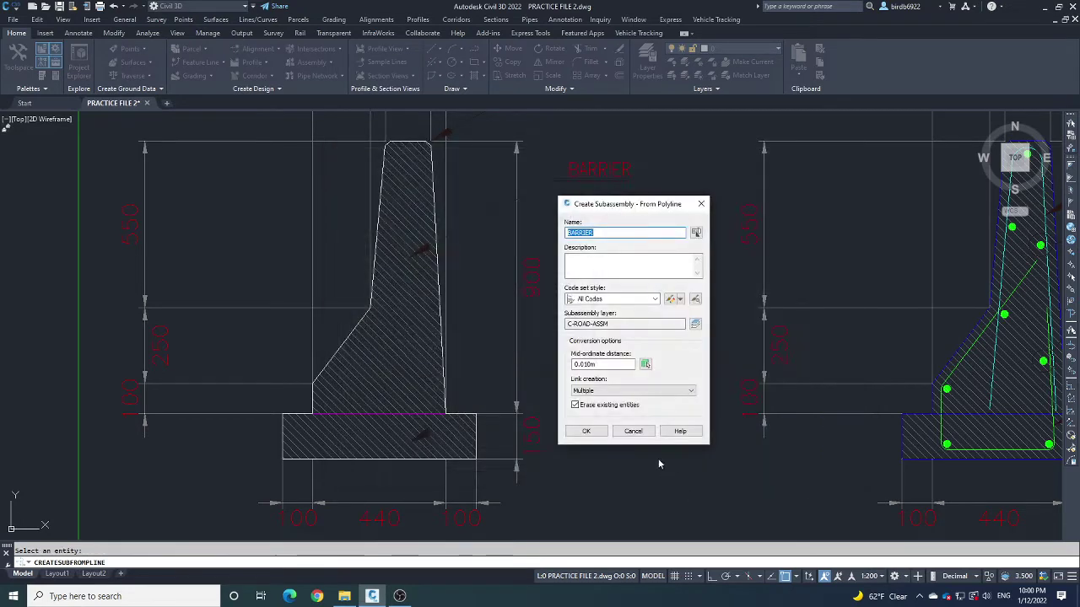
click(587, 431)
- Add a datum code to the bottom link of the barrier base in the BARRIER subassembly
middle_drag(367, 160, 406, 176)
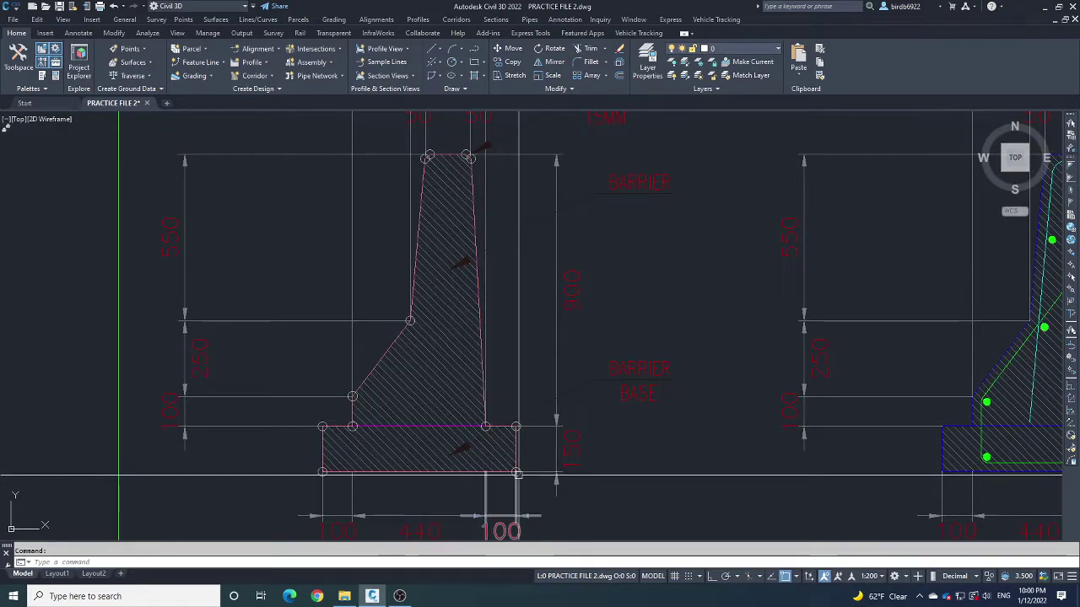
scroll(490, 477, up, 3)
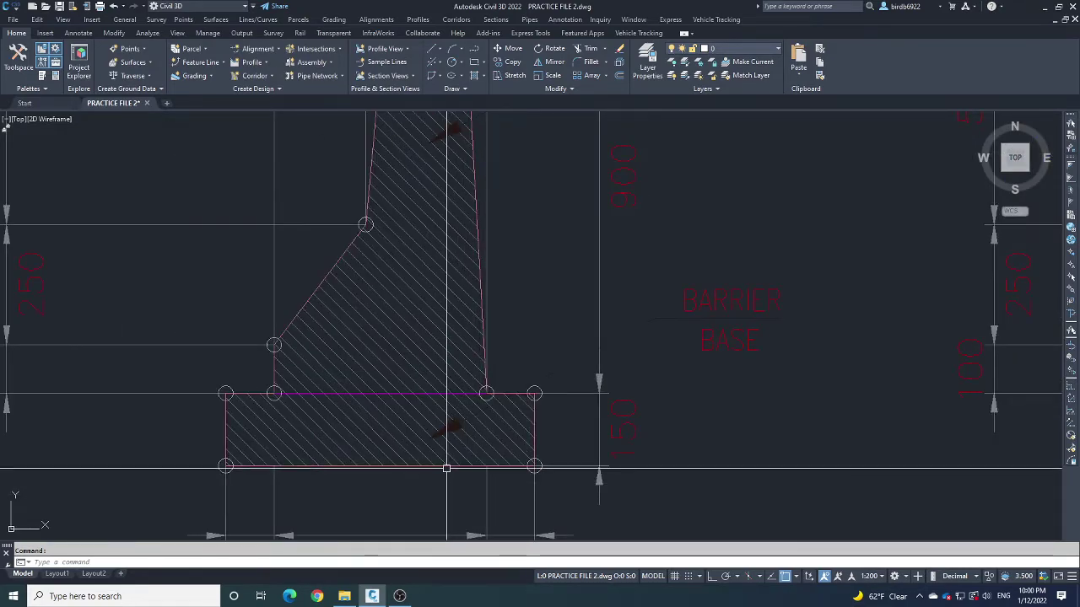
click(447, 469)
scroll(386, 463, down, 2)
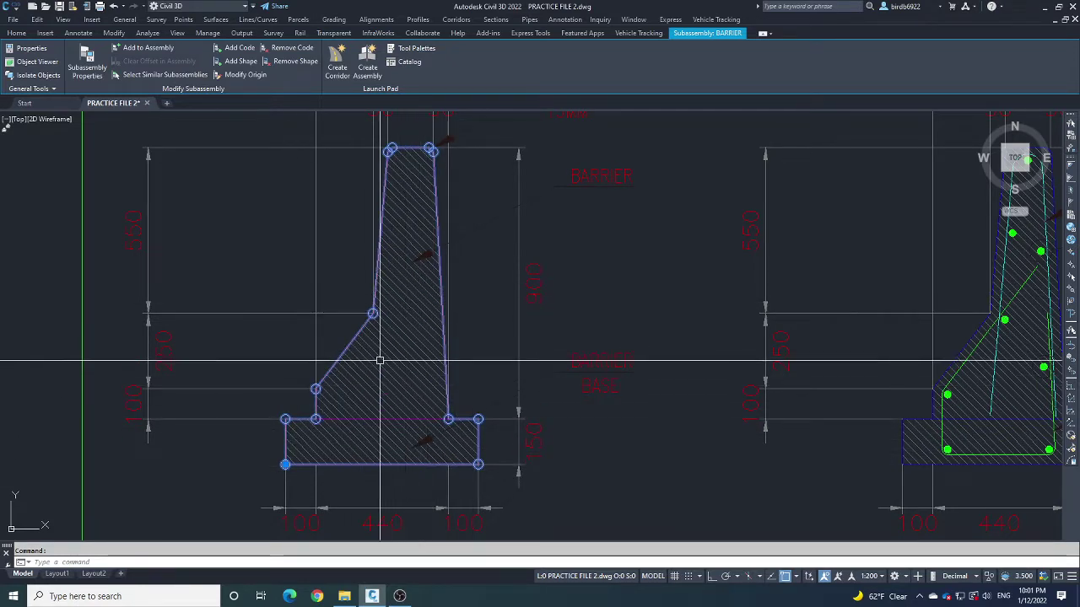
scroll(380, 361, down, 3)
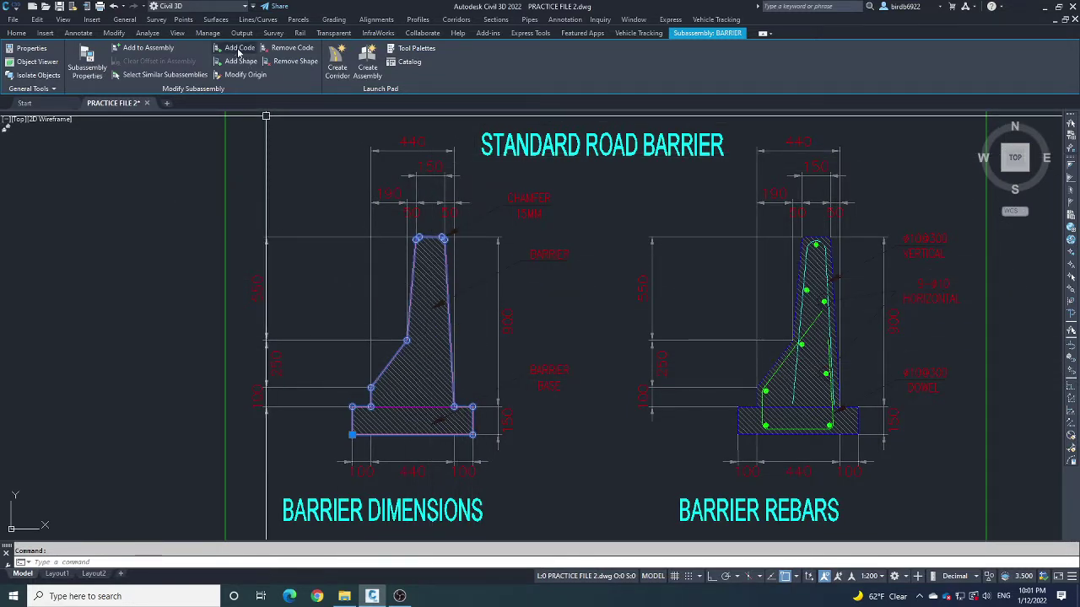
click(238, 49)
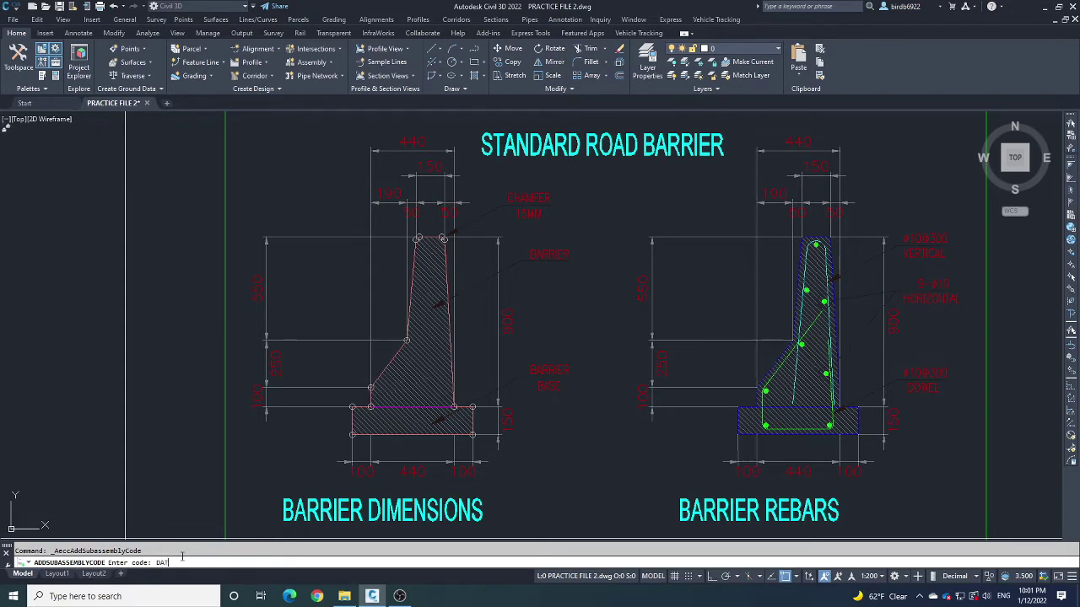
key(Return)
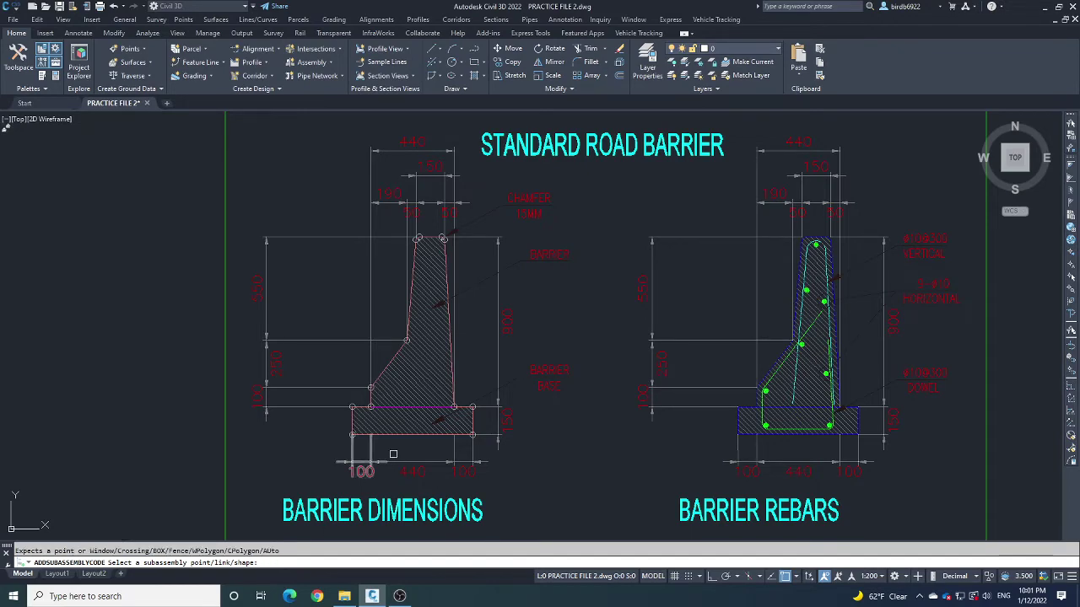
scroll(408, 413, up, 4)
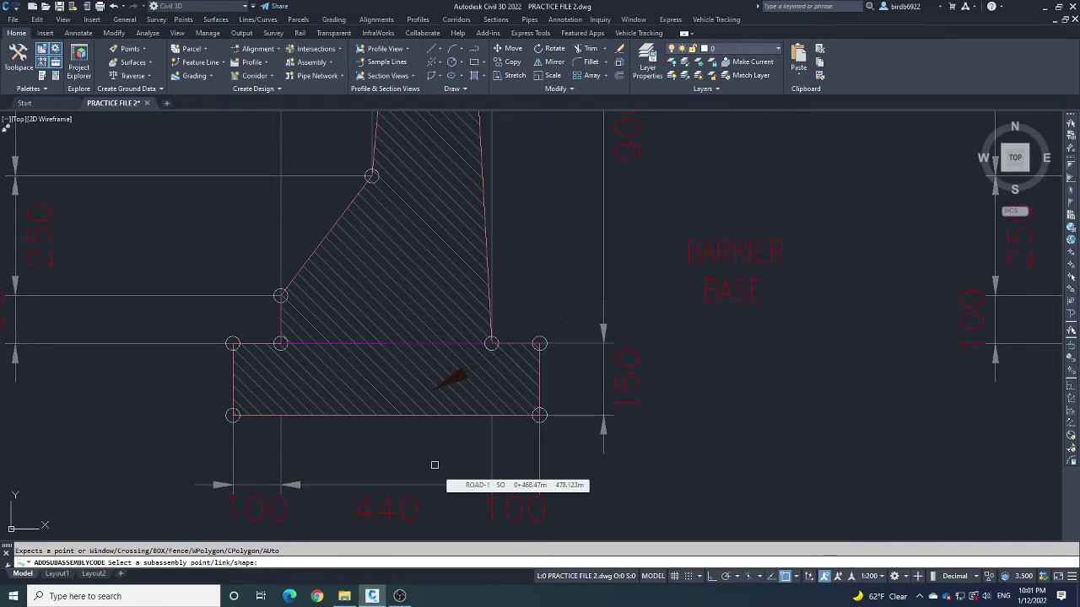
click(376, 416)
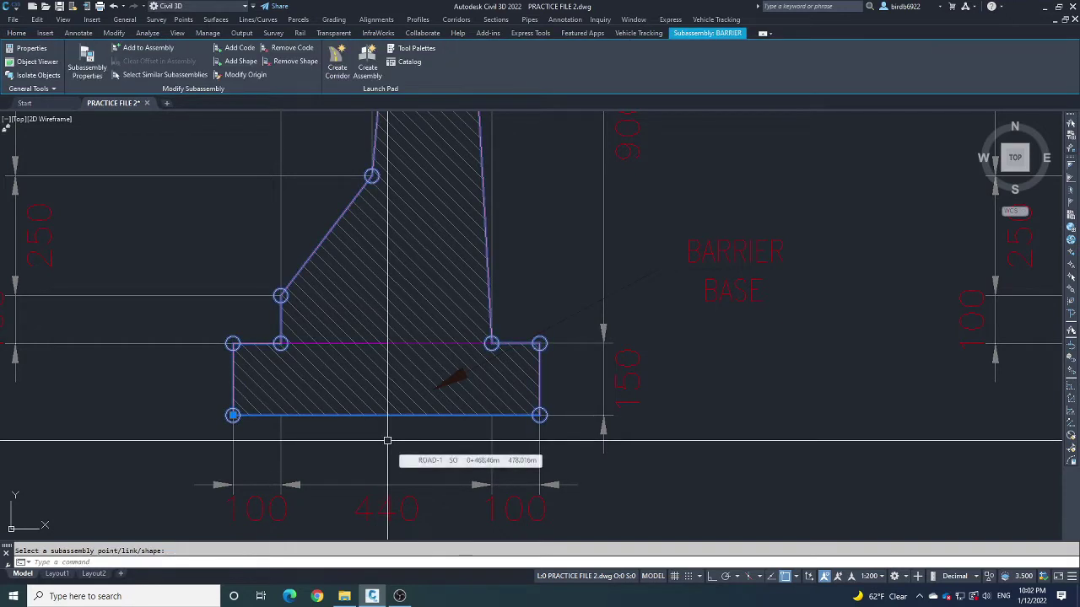
scroll(264, 421, up, 2)
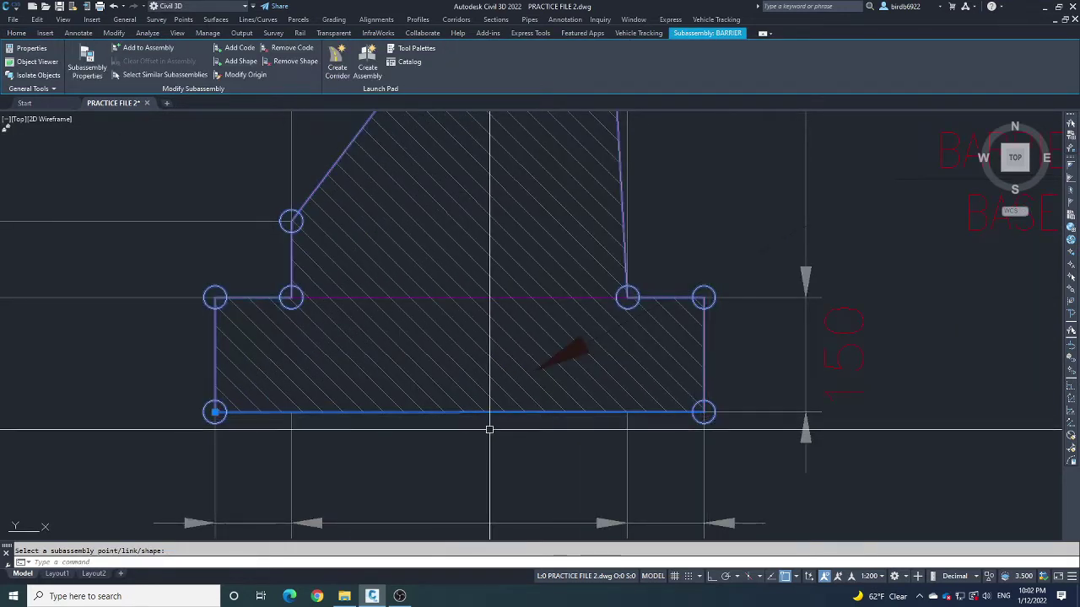
scroll(489, 430, down, 2)
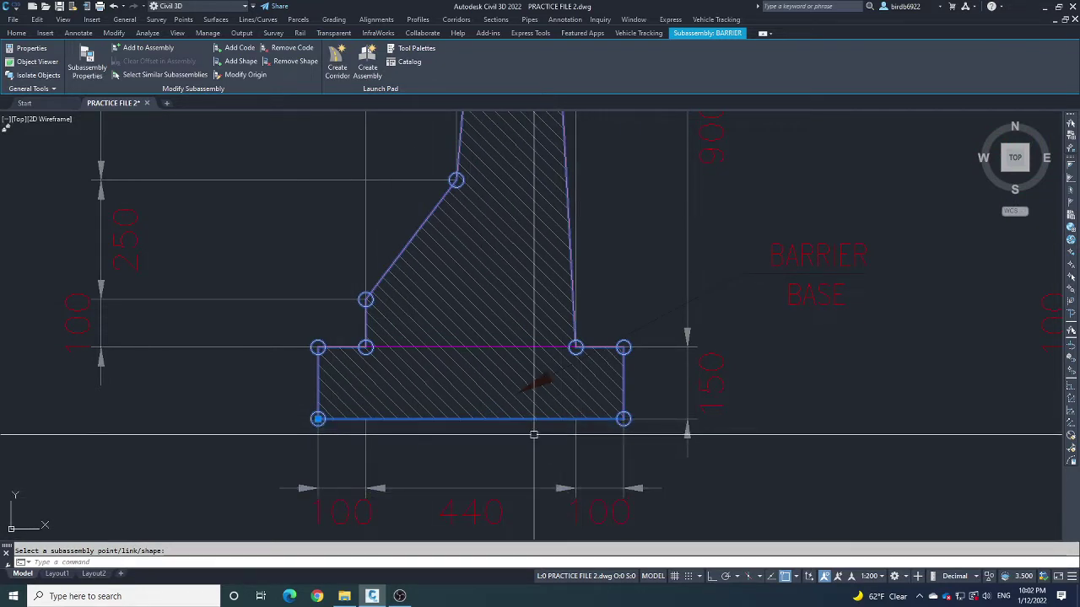
scroll(455, 439, down, 2)
key(Escape)
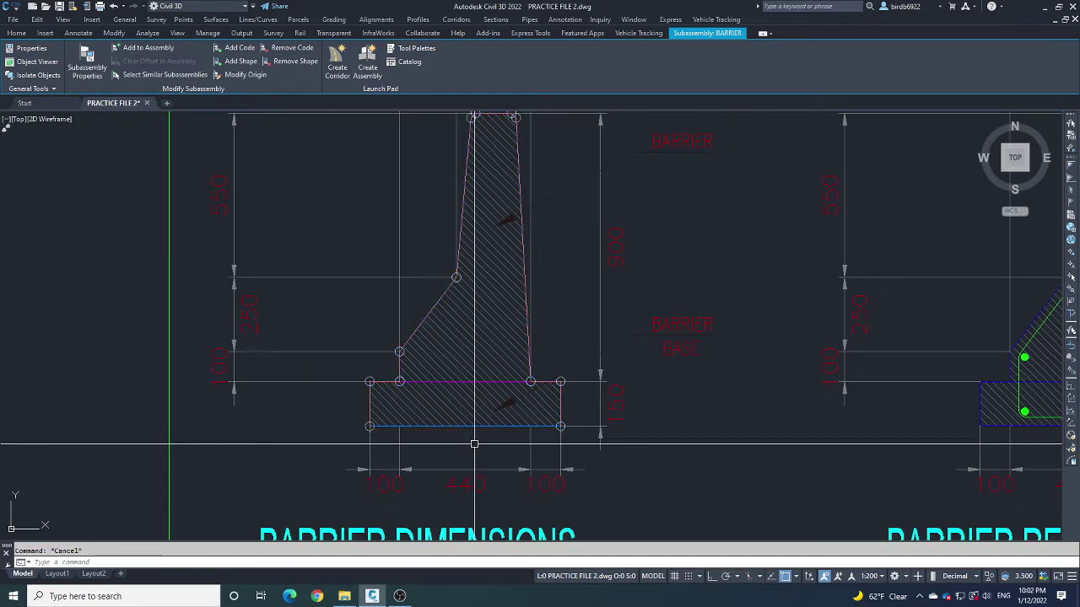
scroll(433, 440, up, 2)
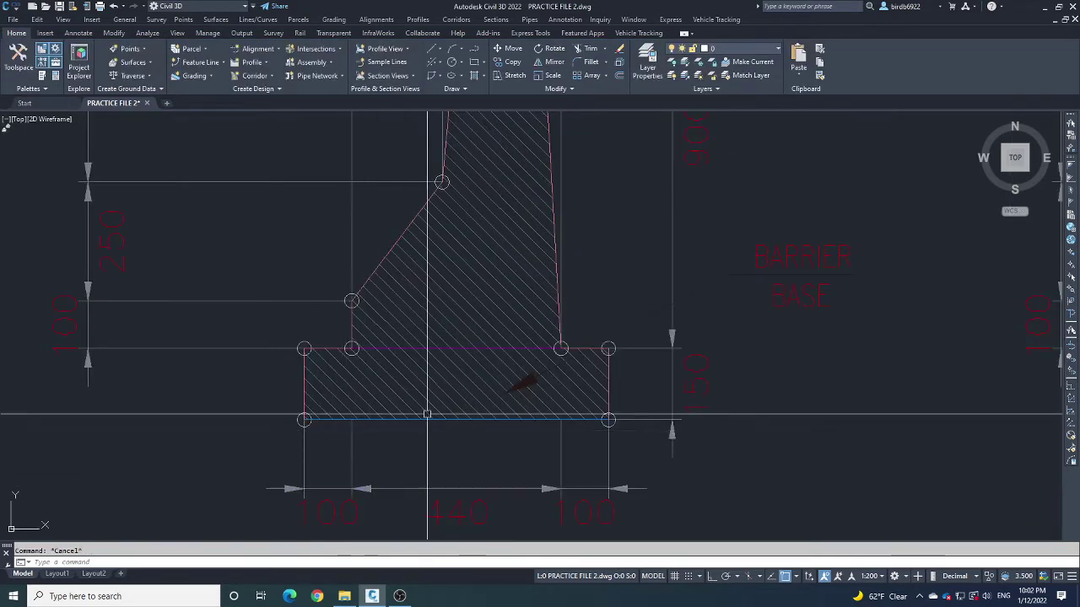
scroll(471, 434, down, 2)
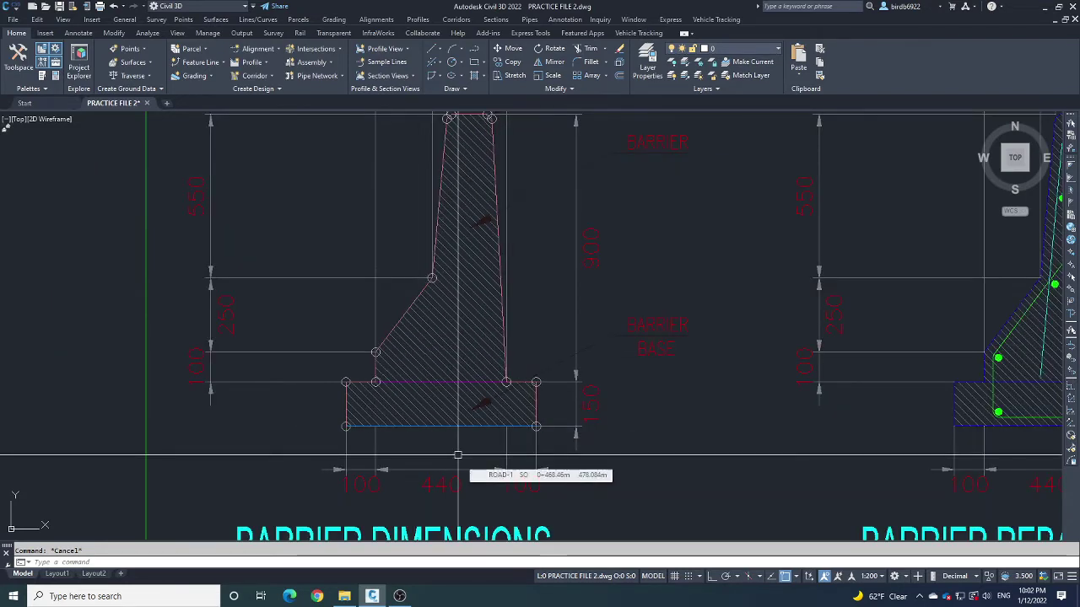
- Select the BARRIER subassembly and examine the road assembly's lane edge, curb, sidewalk and daylight end for where the barrier could attach
click(436, 427)
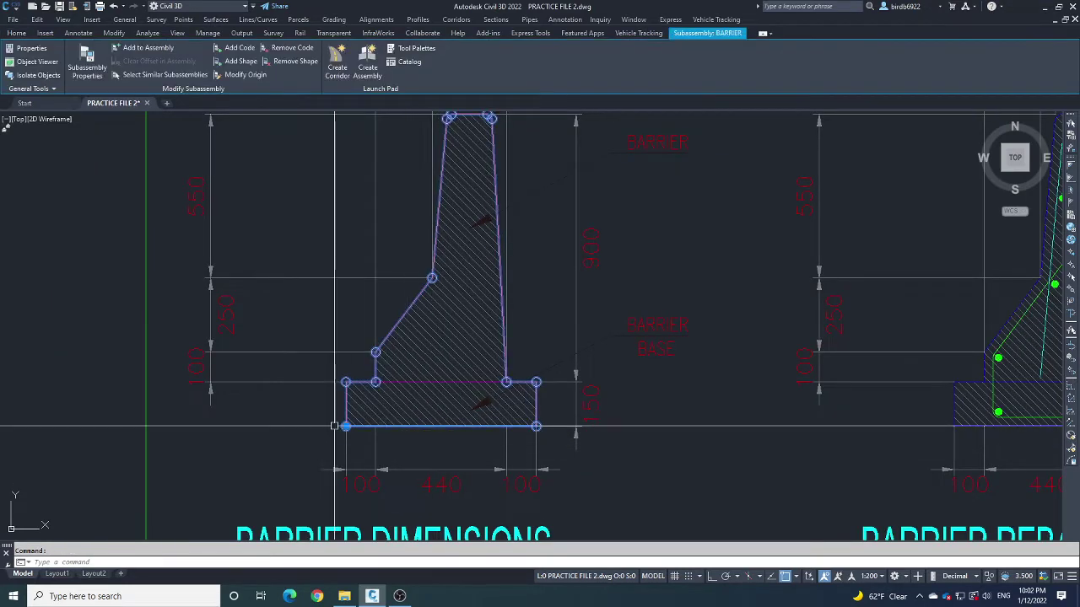
scroll(505, 337, down, 2)
middle_drag(504, 337, 495, 337)
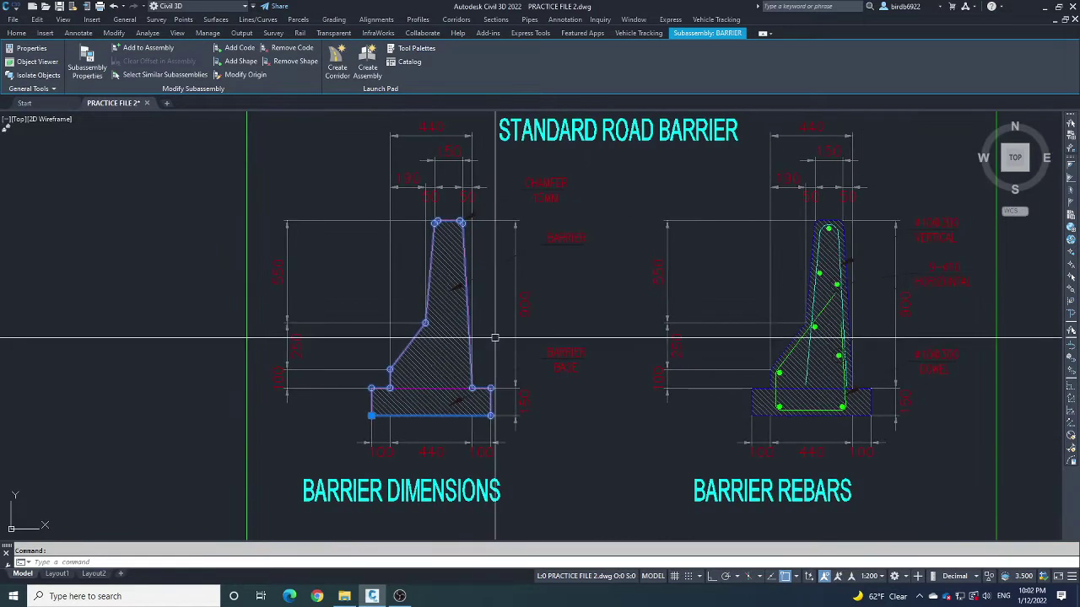
scroll(460, 433, down, 10)
scroll(496, 277, up, 6)
middle_drag(496, 412, 431, 318)
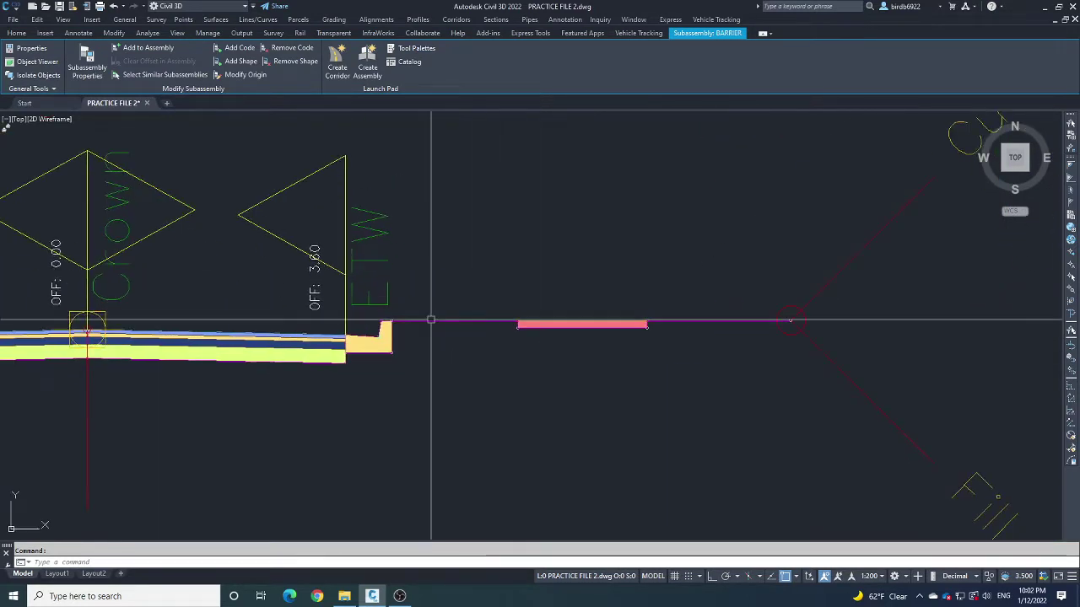
scroll(836, 328, up, 2)
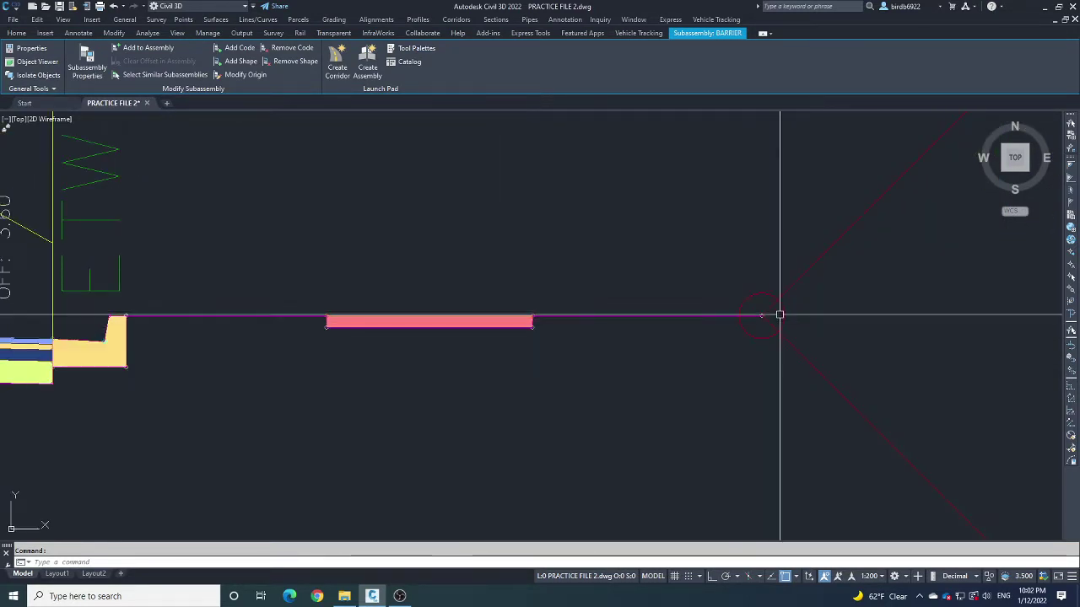
scroll(752, 327, up, 2)
scroll(738, 278, down, 6)
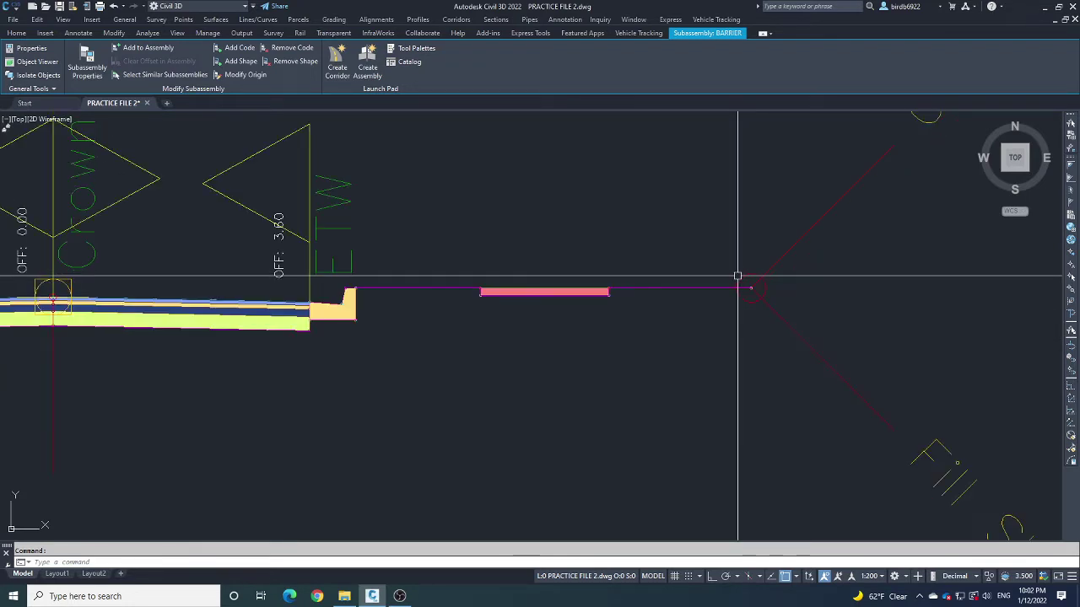
scroll(675, 290, down, 2)
scroll(440, 318, up, 3)
scroll(439, 319, up, 2)
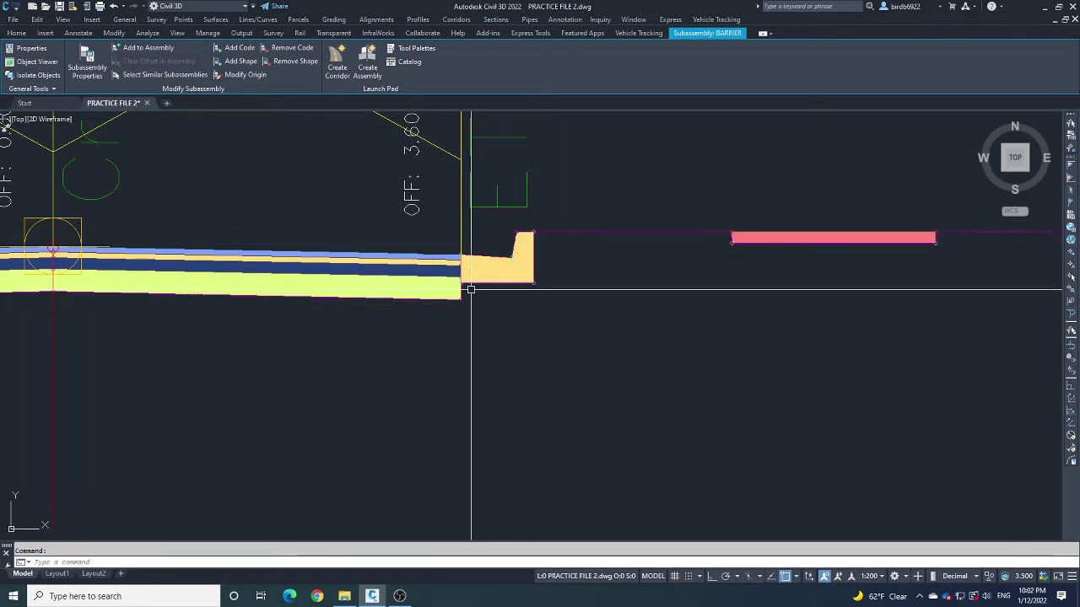
middle_drag(109, 307, 276, 322)
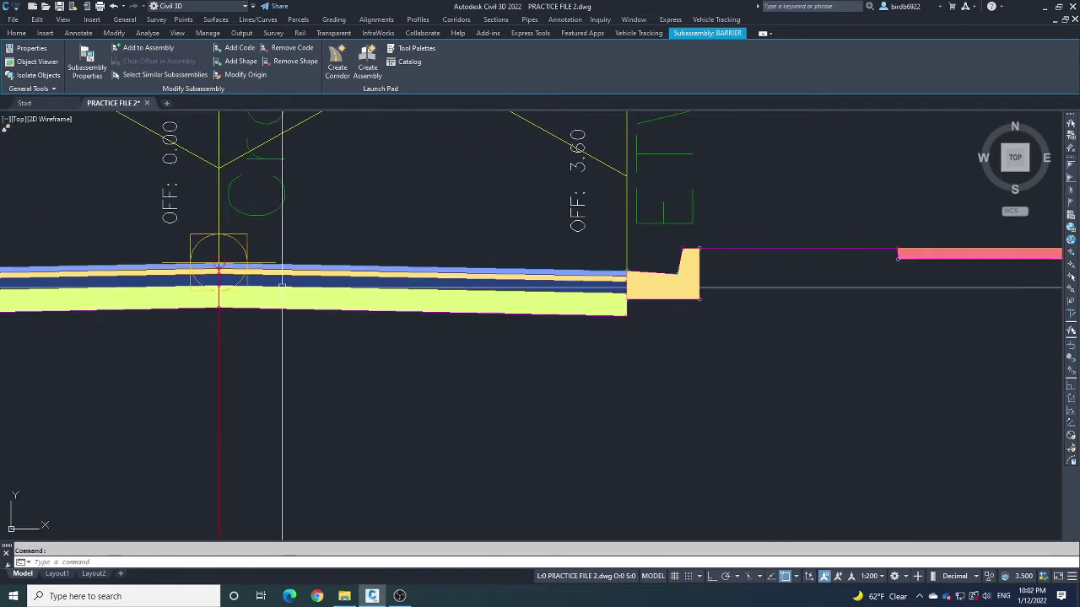
click(620, 272)
scroll(620, 272, down, 8)
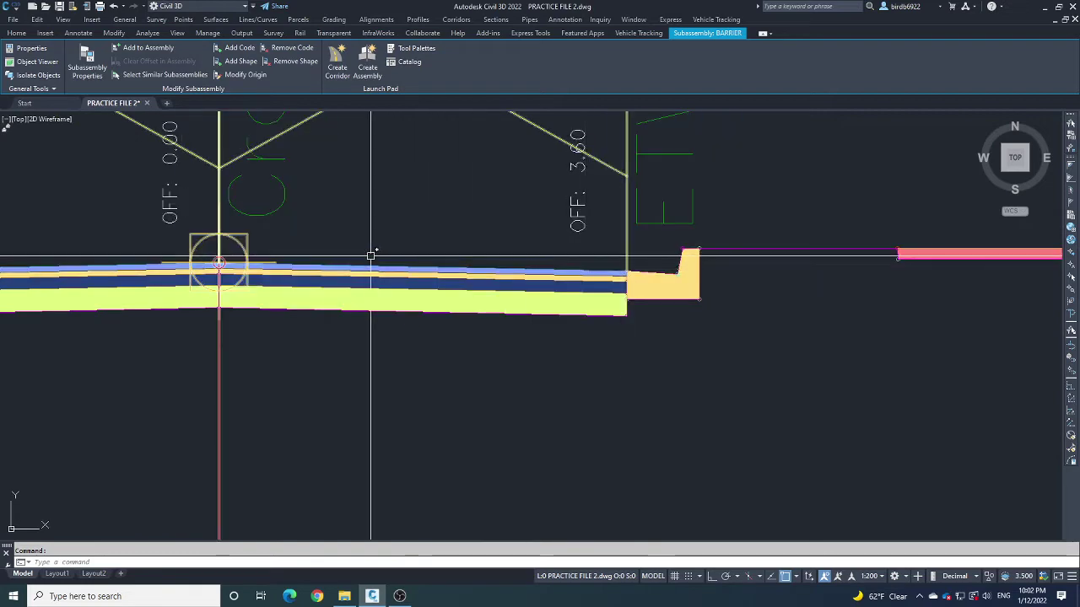
- Compare the BARRIER base's corner points with the road assembly's outer end beyond the sidewalk to judge the attachment origin
scroll(432, 455, up, 10)
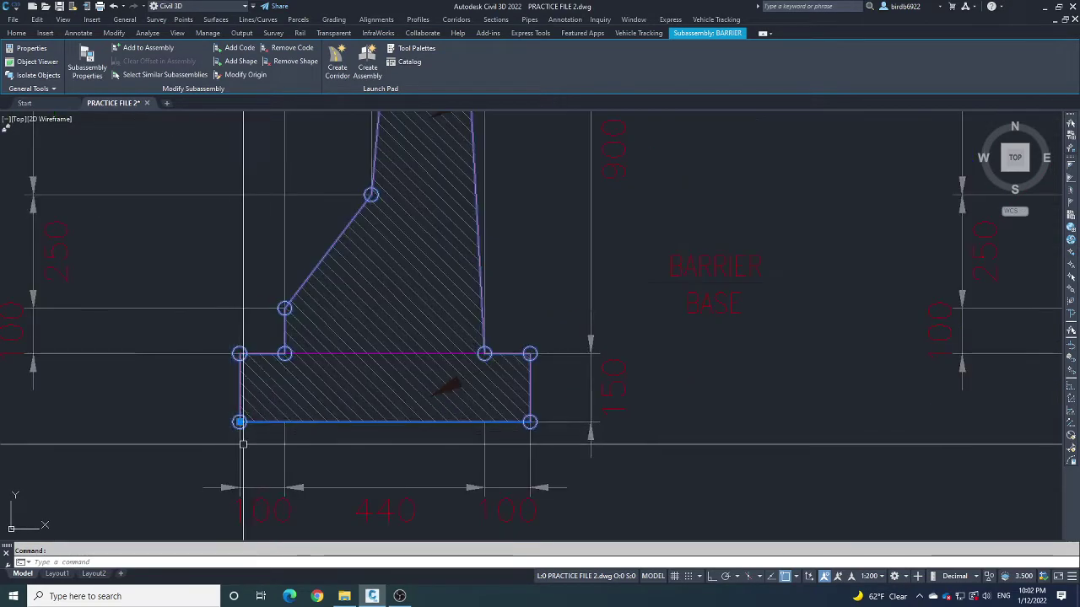
scroll(242, 422, up, 4)
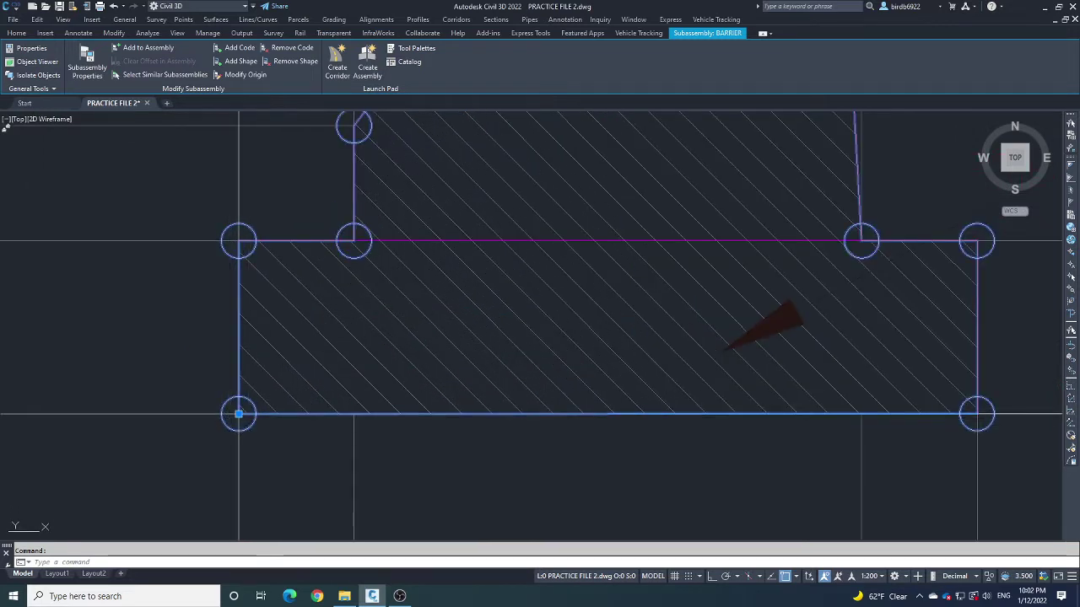
scroll(270, 433, down, 4)
scroll(270, 433, down, 2)
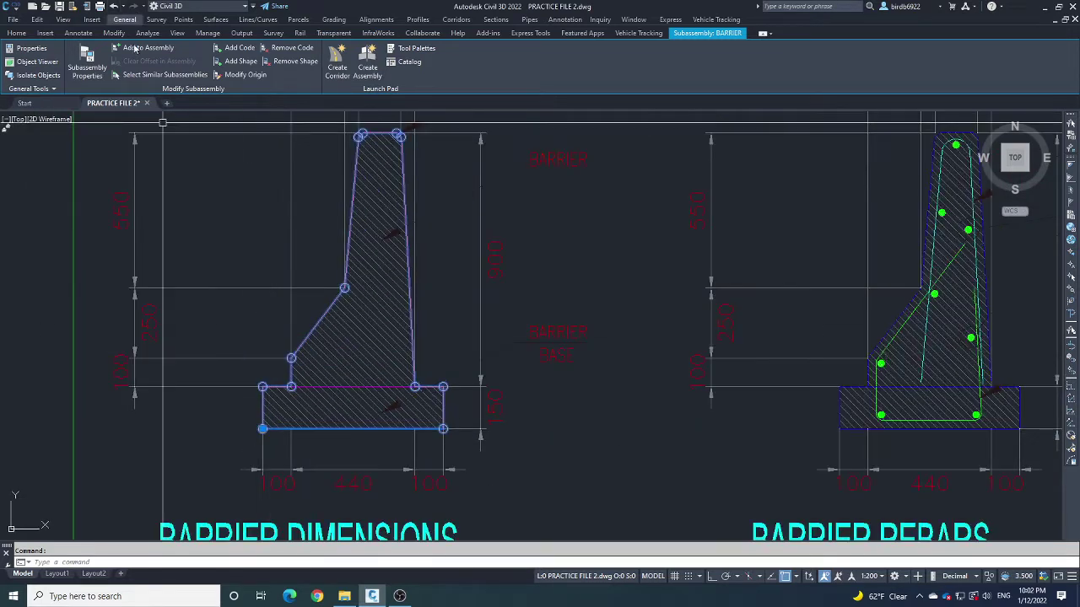
scroll(413, 270, down, 4)
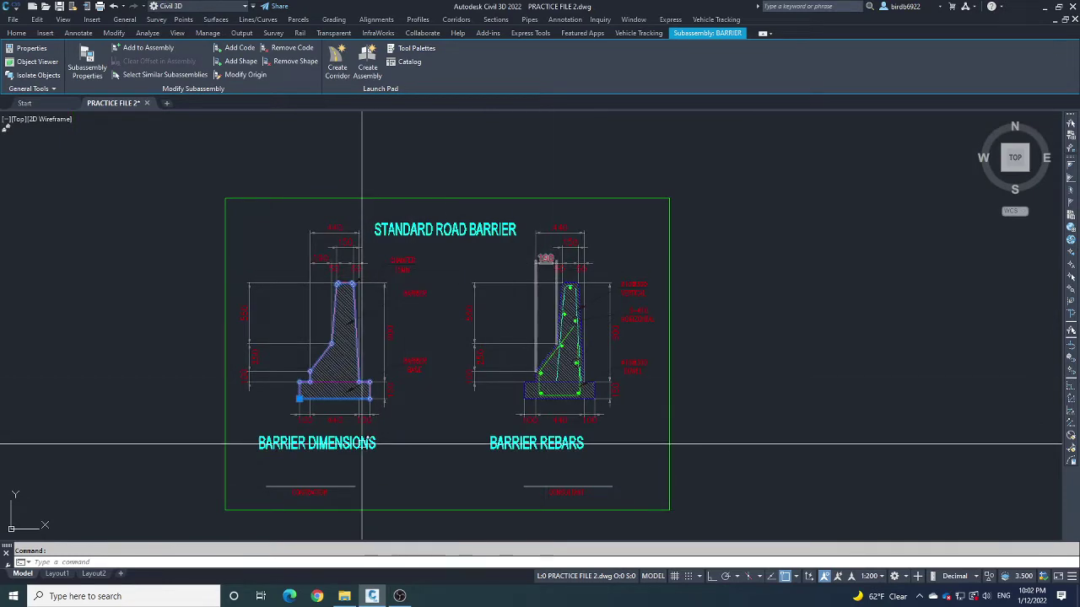
scroll(251, 371, up, 4)
scroll(252, 371, down, 8)
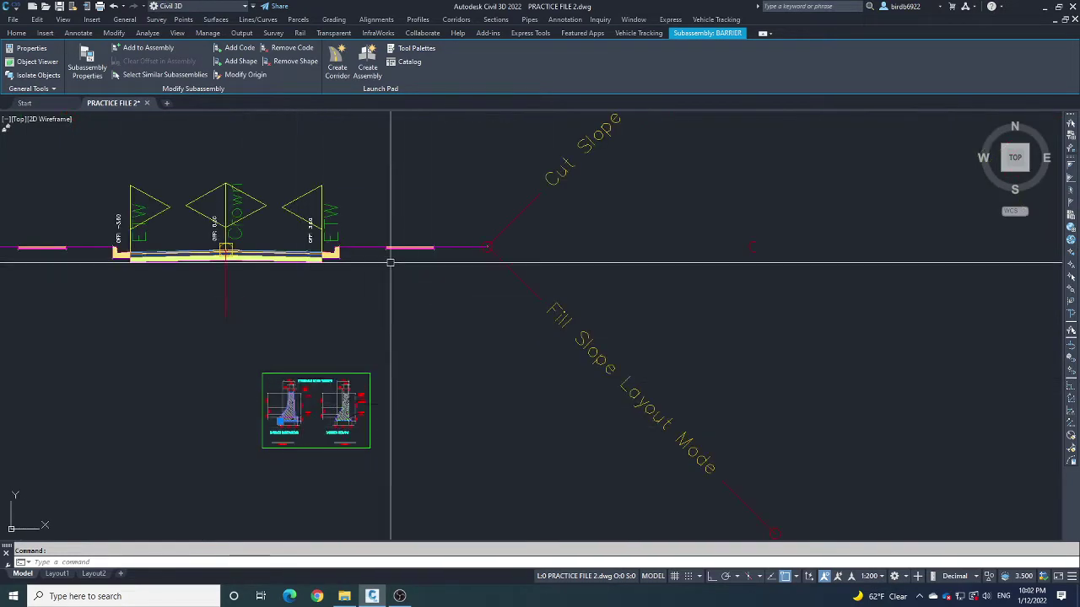
scroll(524, 225, up, 8)
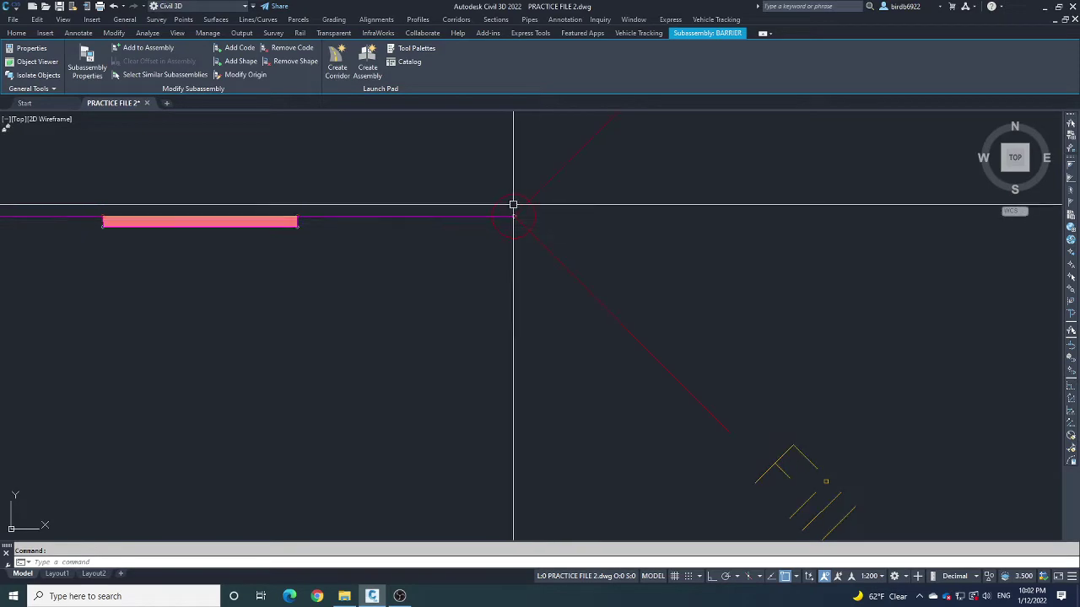
scroll(514, 269, down, 7)
scroll(451, 306, up, 7)
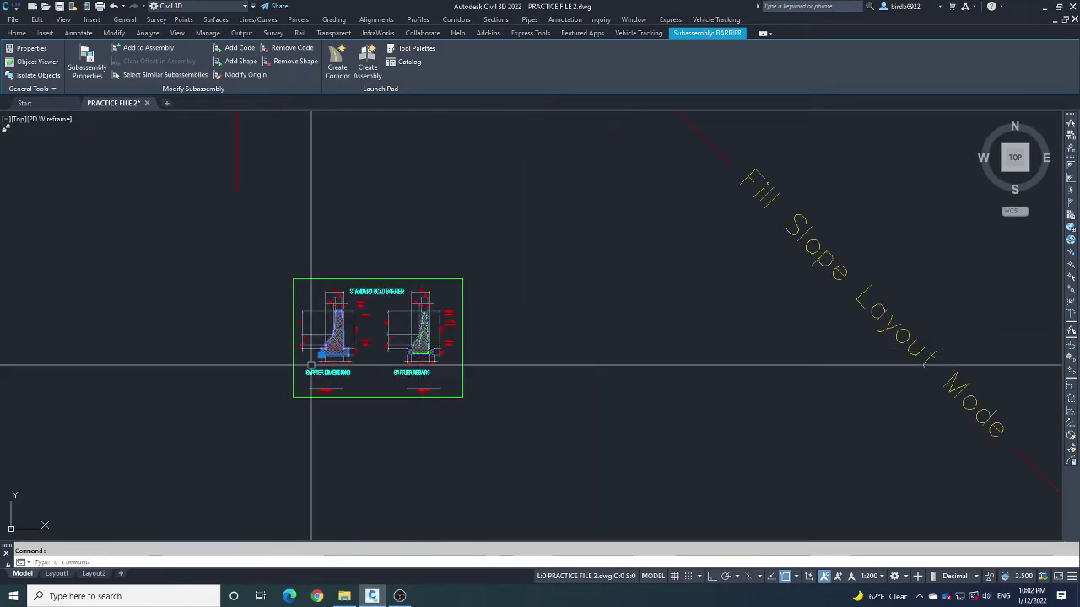
scroll(401, 304, up, 4)
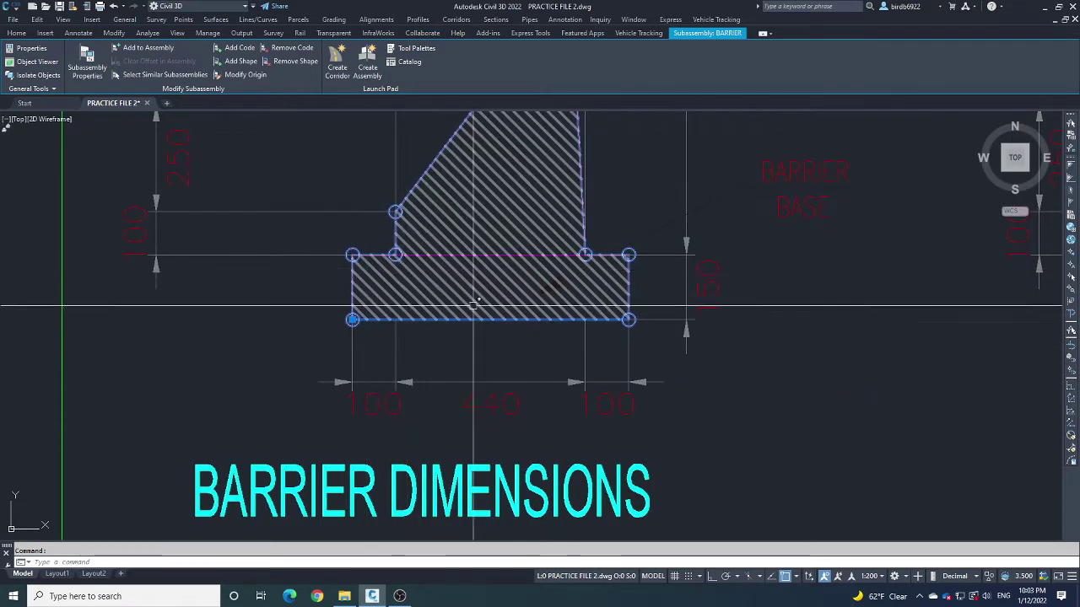
middle_drag(596, 301, 563, 353)
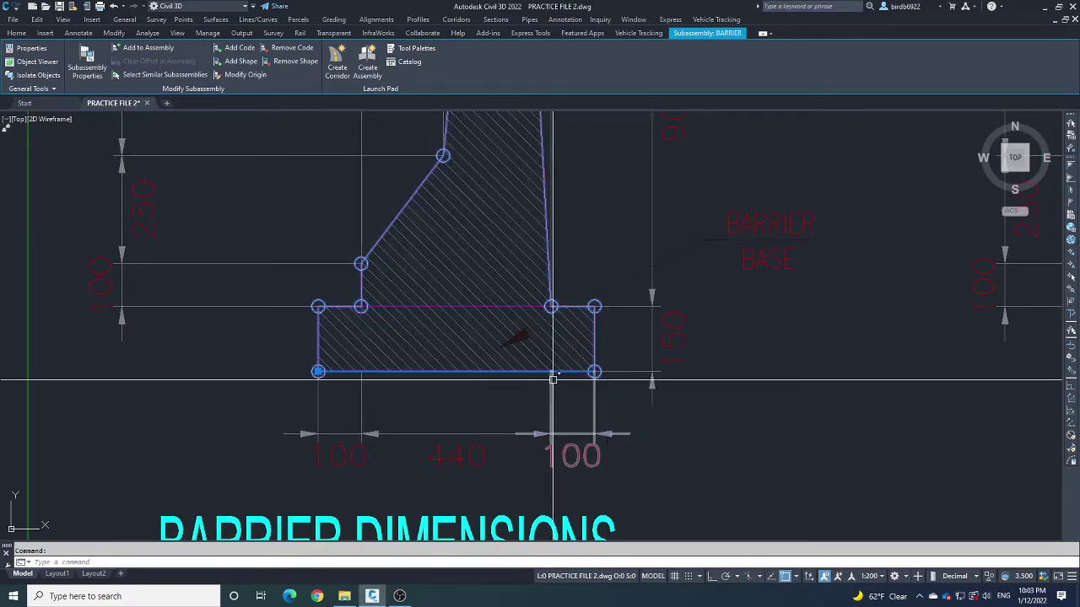
scroll(380, 346, down, 2)
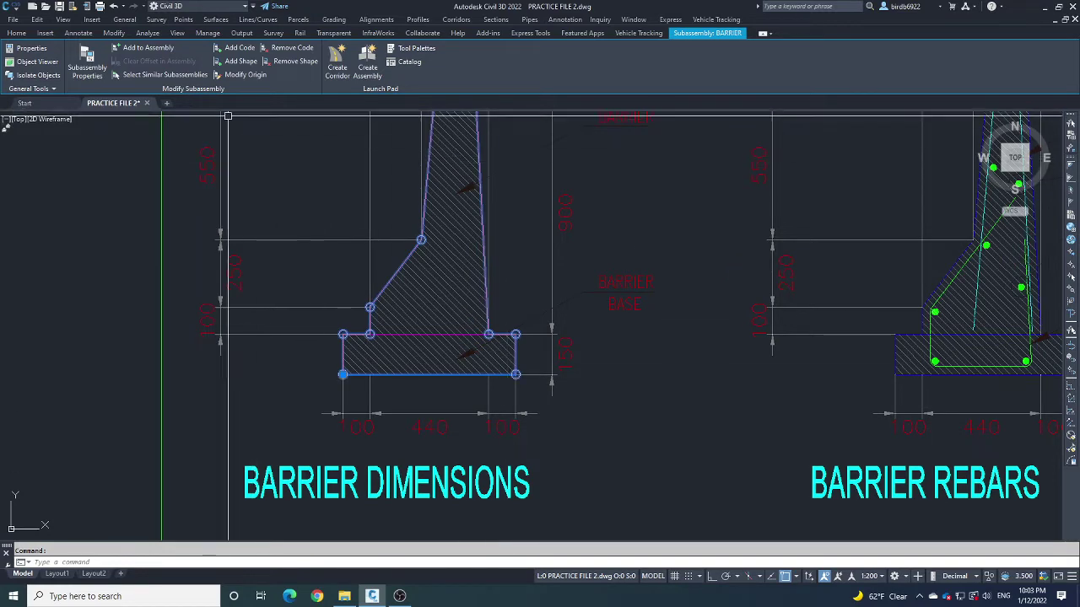
scroll(342, 374, up, 2)
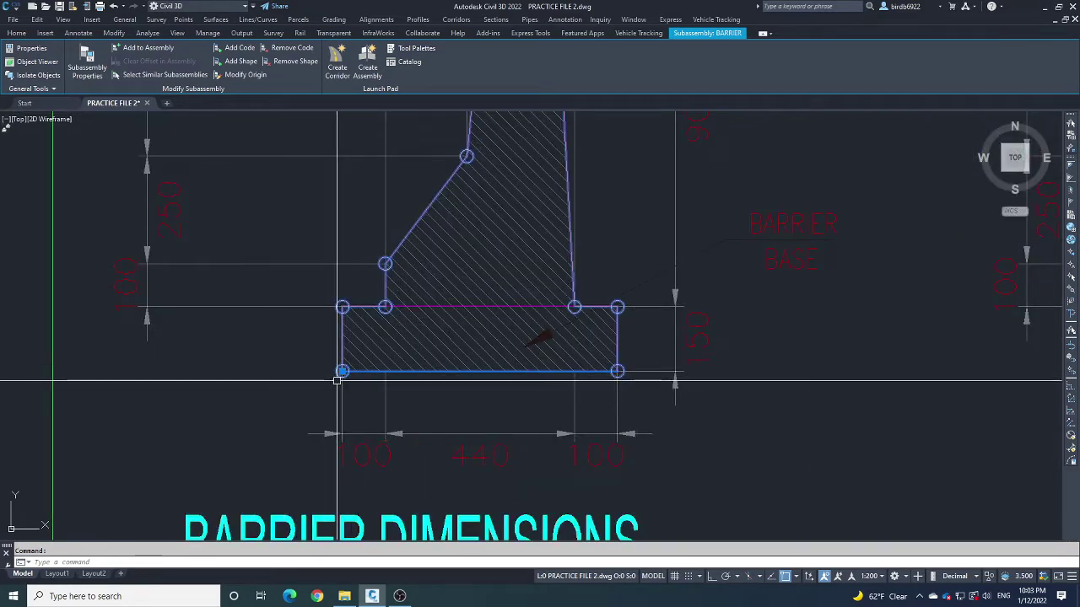
middle_drag(373, 359, 348, 369)
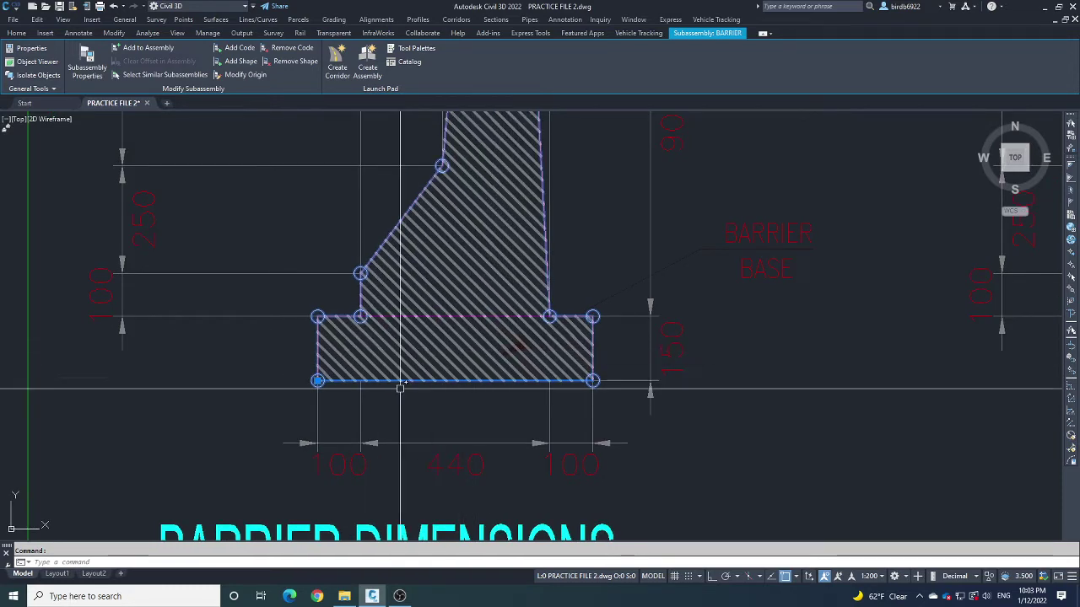
scroll(329, 403, down, 2)
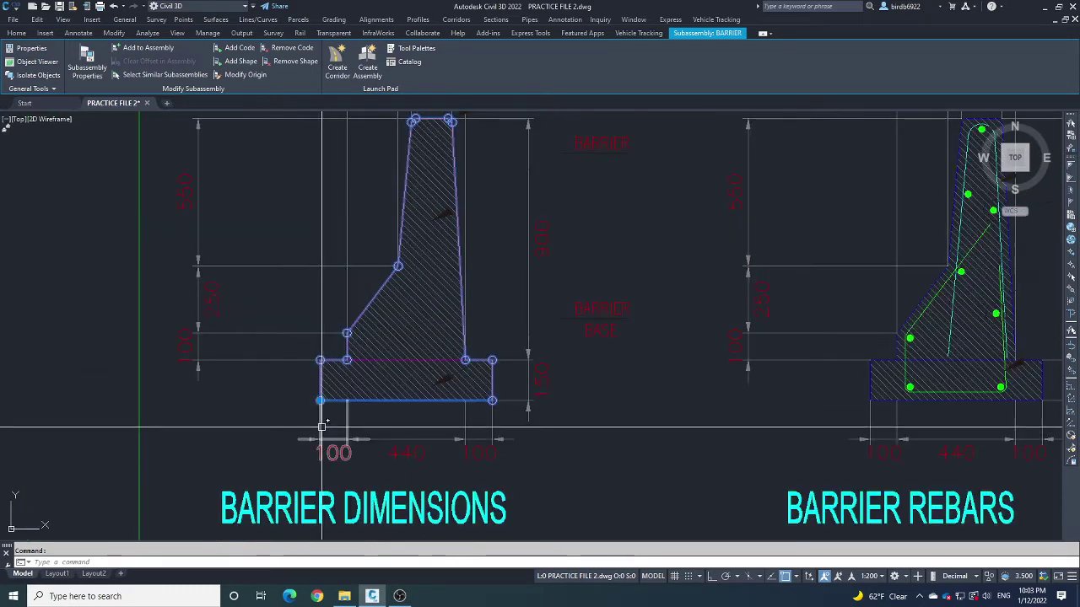
- Modify the BARRIER subassembly's origin to the corner where its road-side face meets the top of the base
click(245, 75)
scroll(324, 400, up, 2)
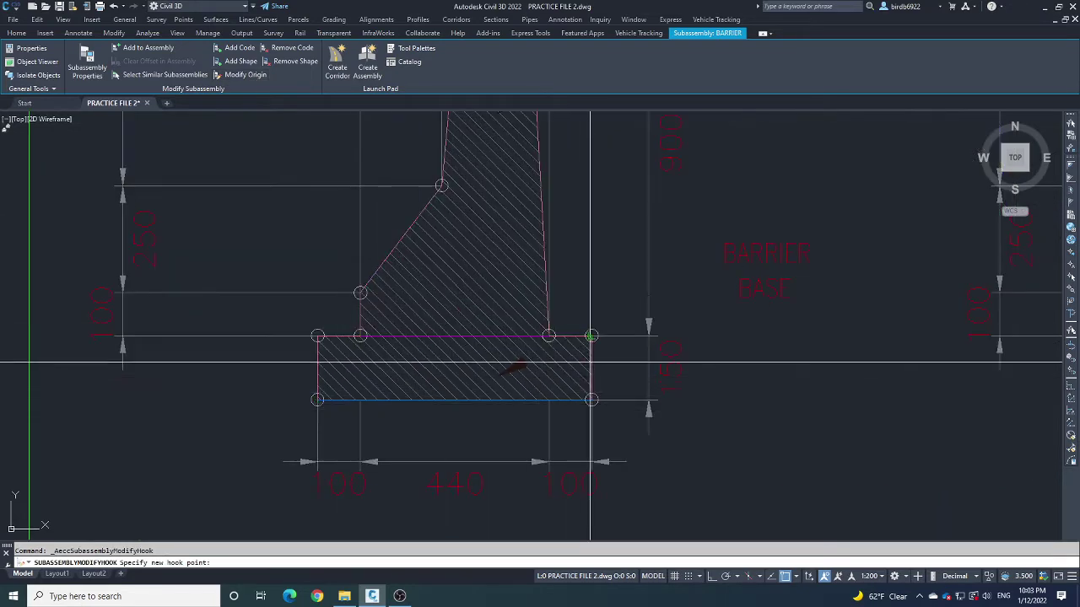
scroll(405, 342, down, 2)
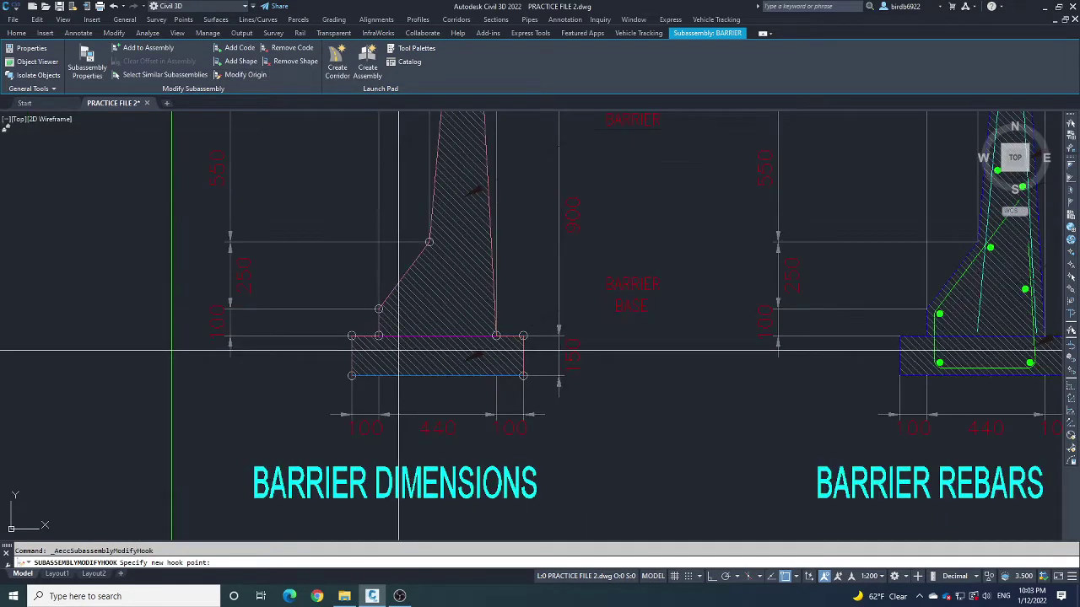
scroll(400, 349, up, 2)
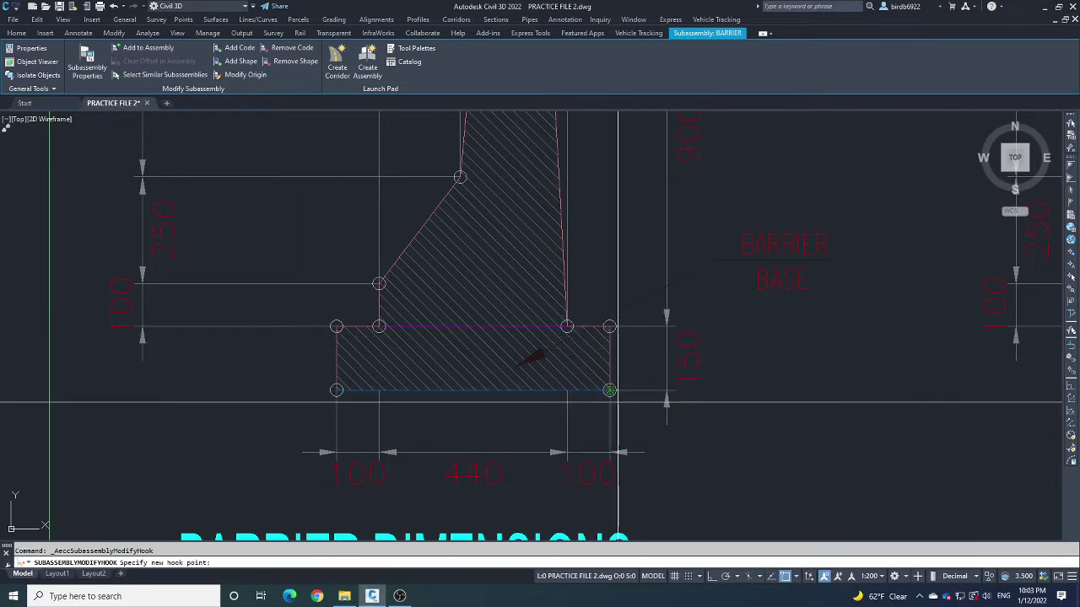
scroll(360, 330, up, 4)
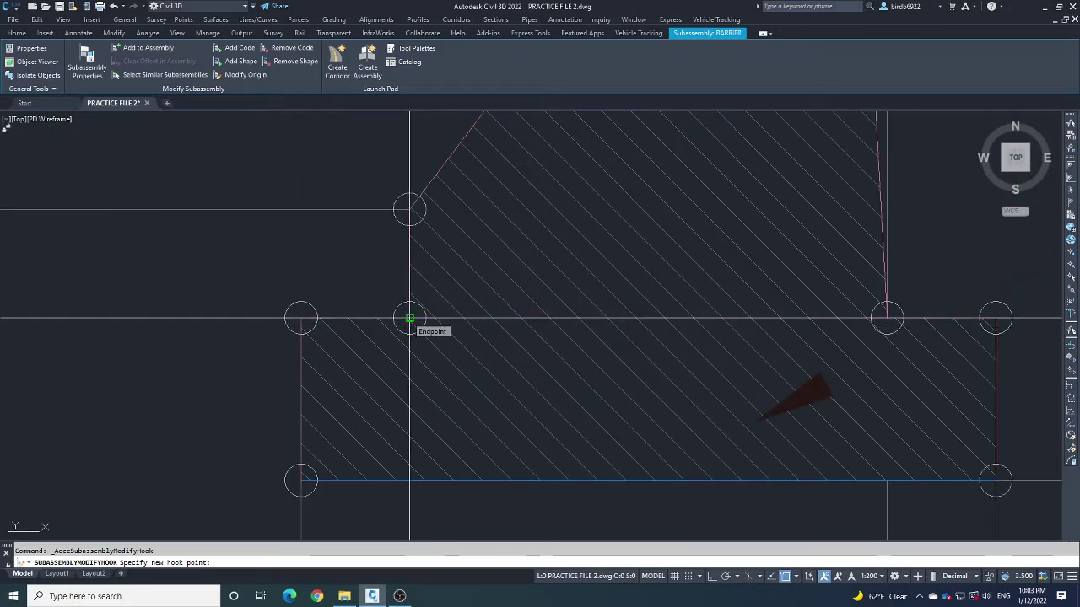
click(409, 318)
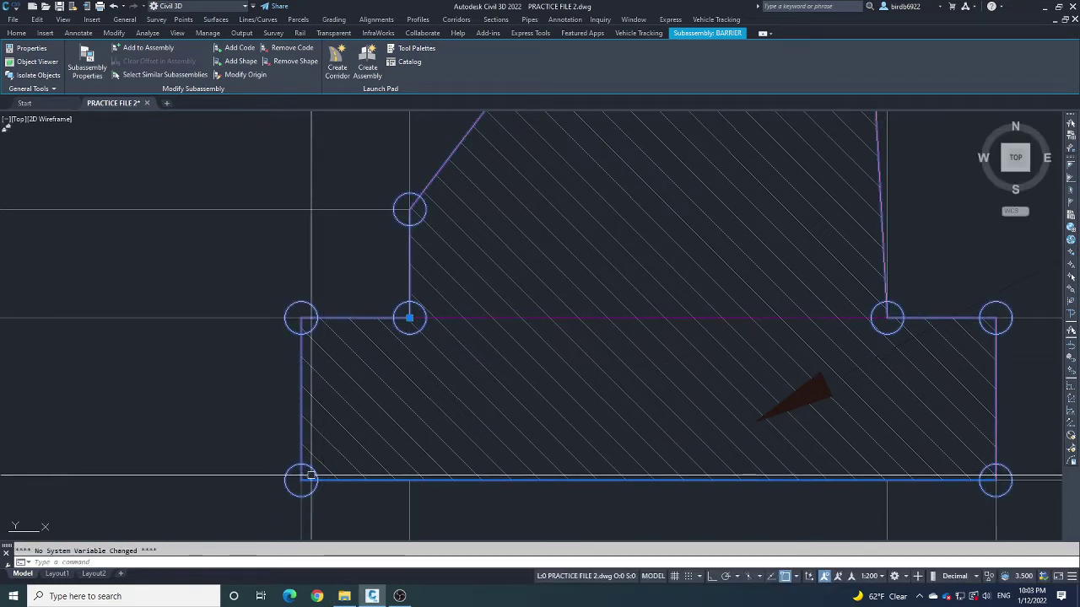
scroll(409, 318, down, 6)
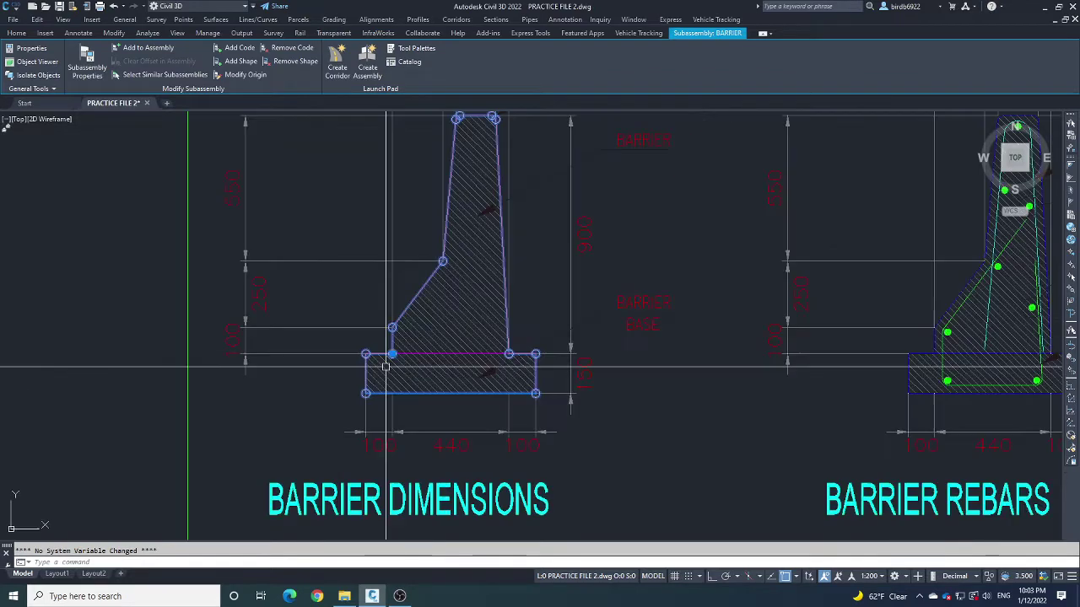
- Add the BARRIER subassembly to the road assembly at the marker point ending the link beyond the right sidewalk
click(150, 53)
scroll(217, 389, down, 4)
scroll(463, 368, down, 6)
scroll(623, 222, up, 6)
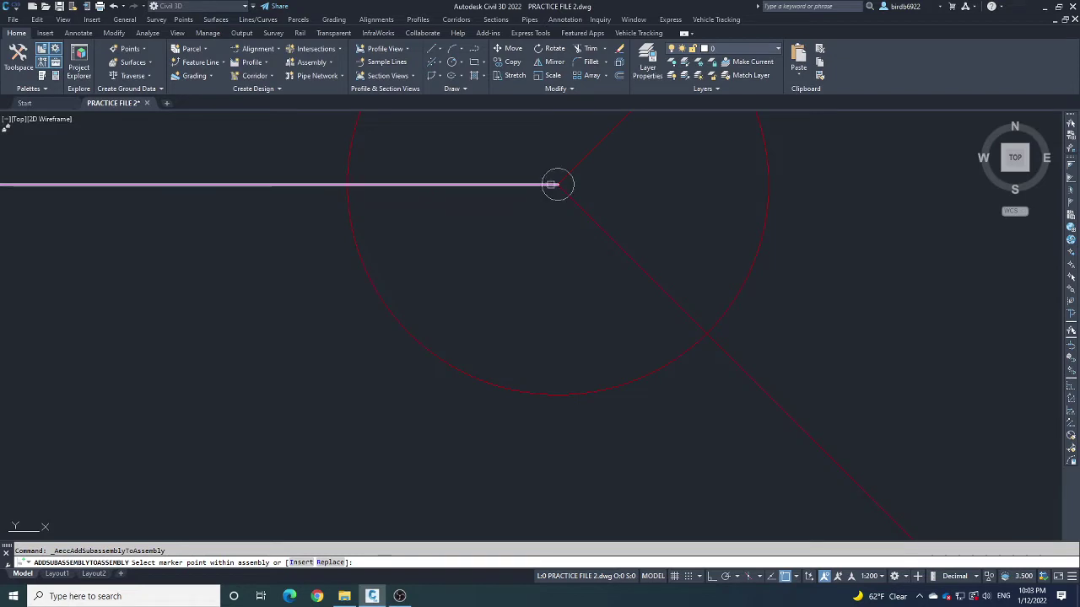
click(551, 184)
scroll(473, 270, down, 6)
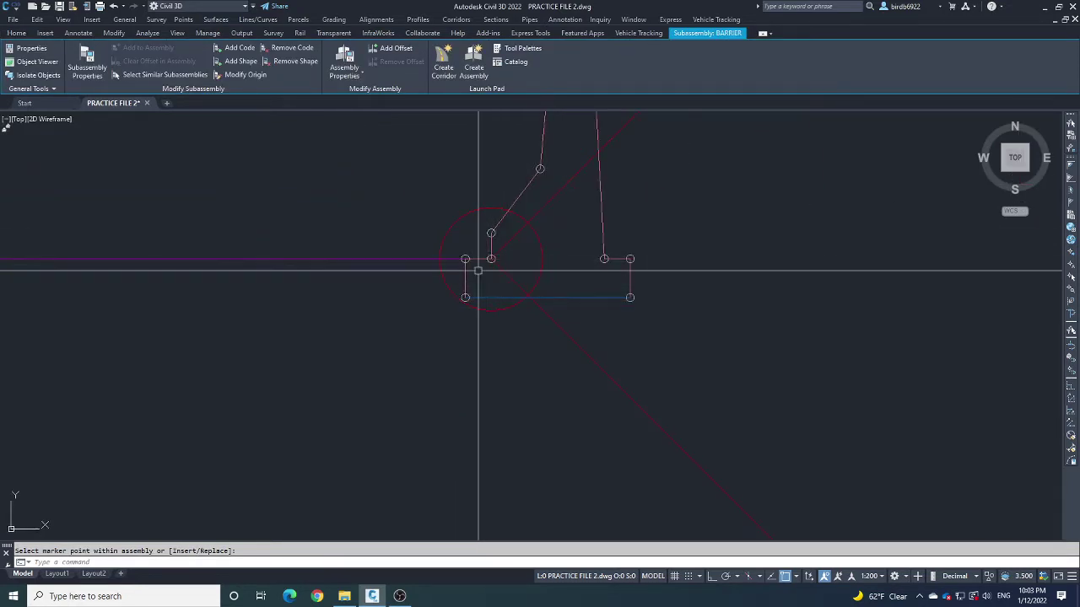
scroll(511, 304, down, 6)
scroll(552, 282, up, 4)
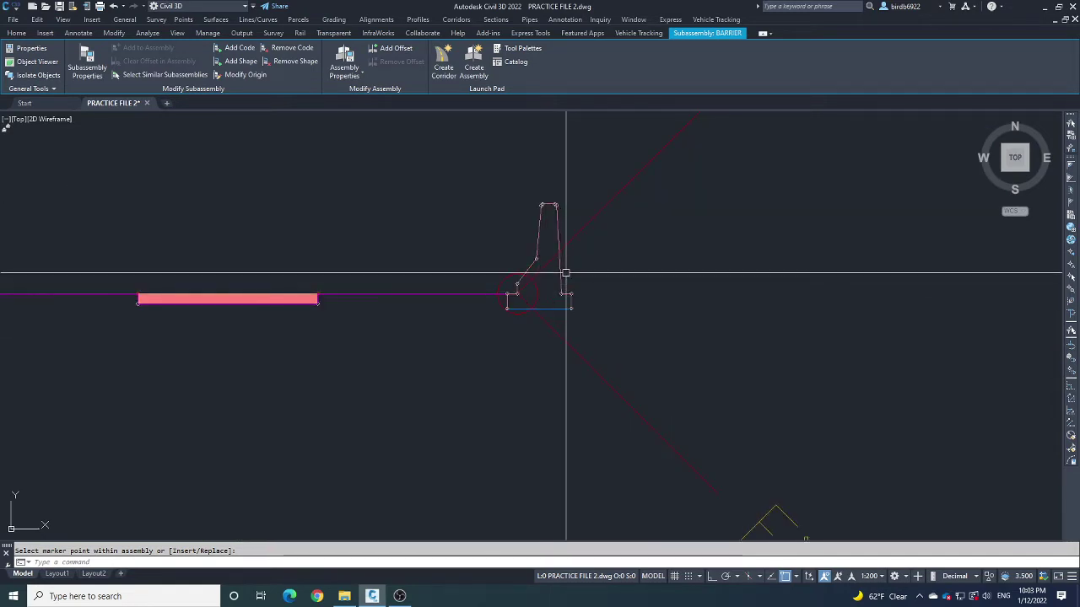
- Add a closed shape to the attached BARRIER subassembly from all the links of its outline, including the base
click(517, 294)
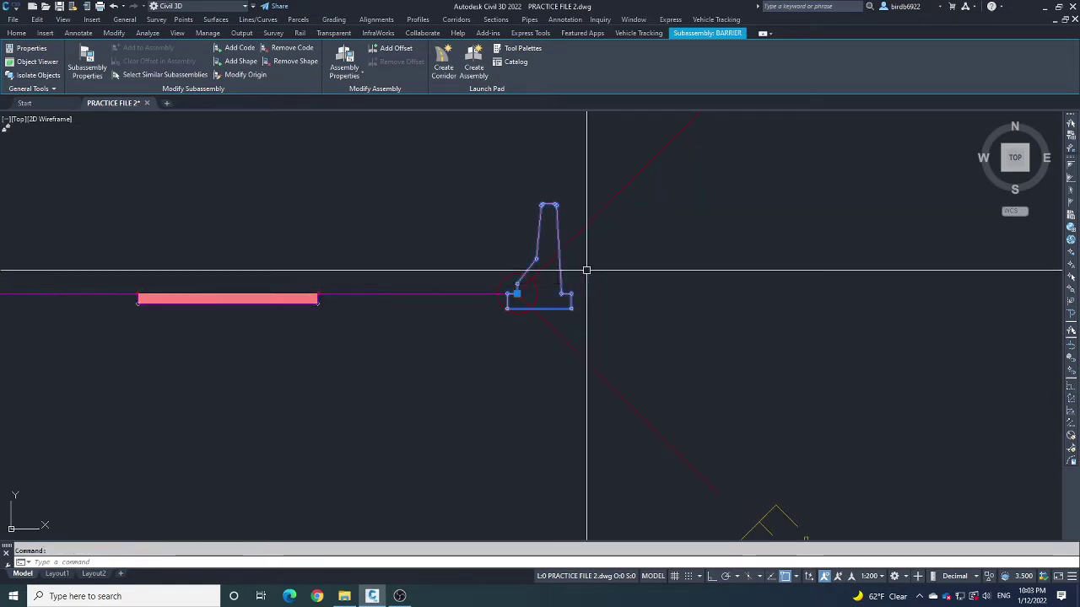
click(240, 62)
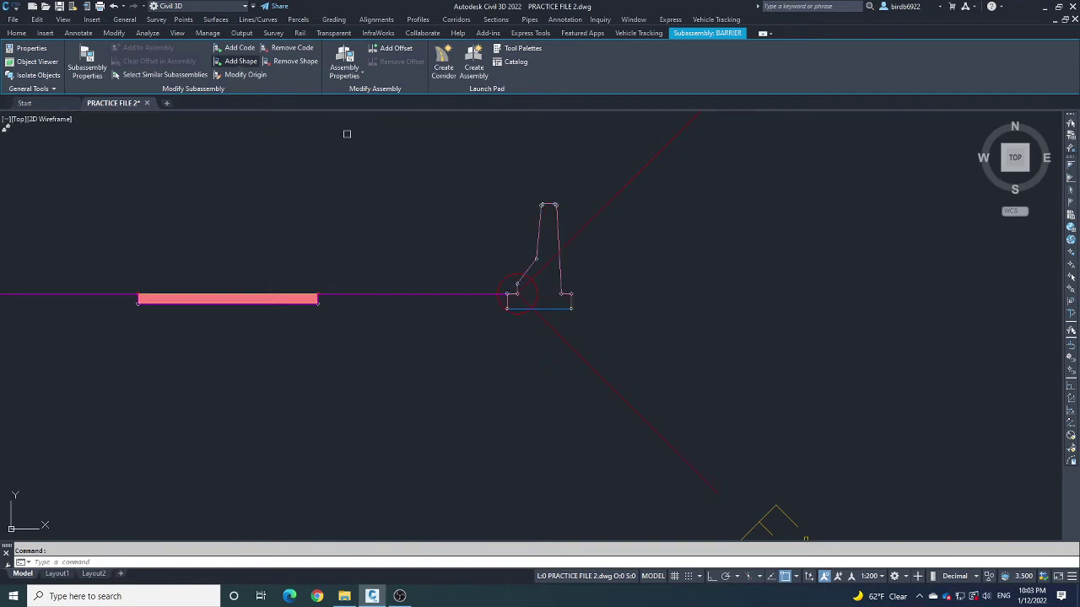
scroll(557, 281, up, 6)
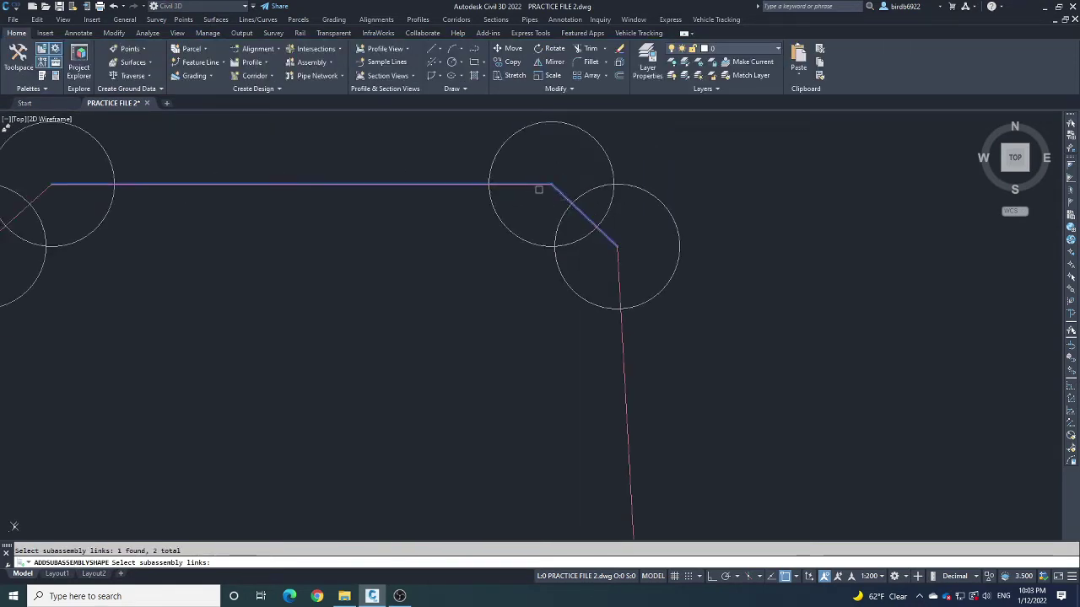
scroll(618, 272, down, 2)
middle_drag(618, 273, 842, 281)
scroll(494, 221, up, 2)
click(494, 221)
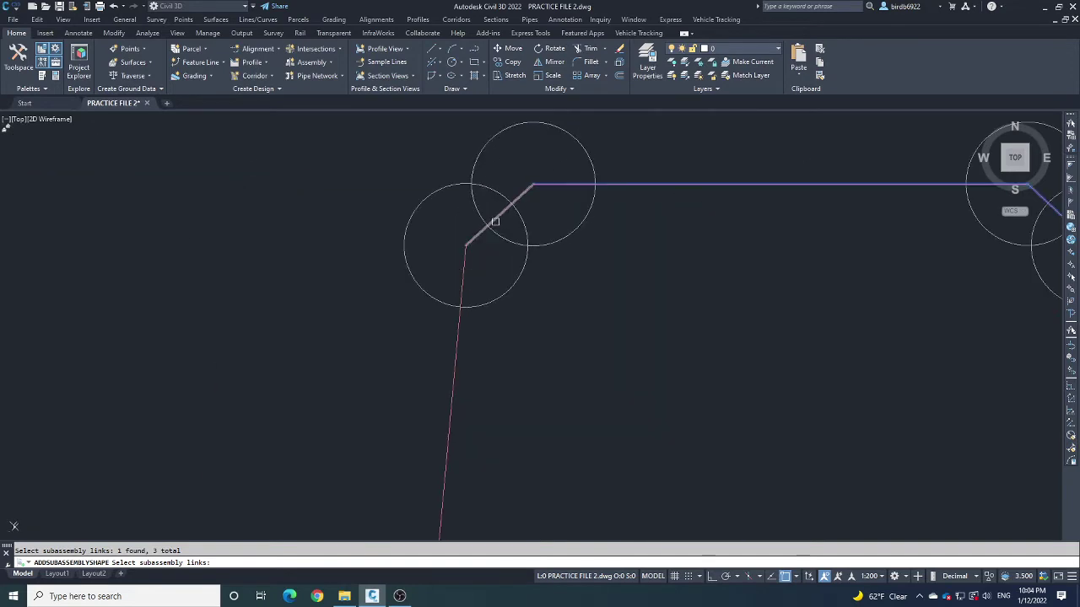
scroll(498, 244, down, 4)
scroll(489, 350, up, 4)
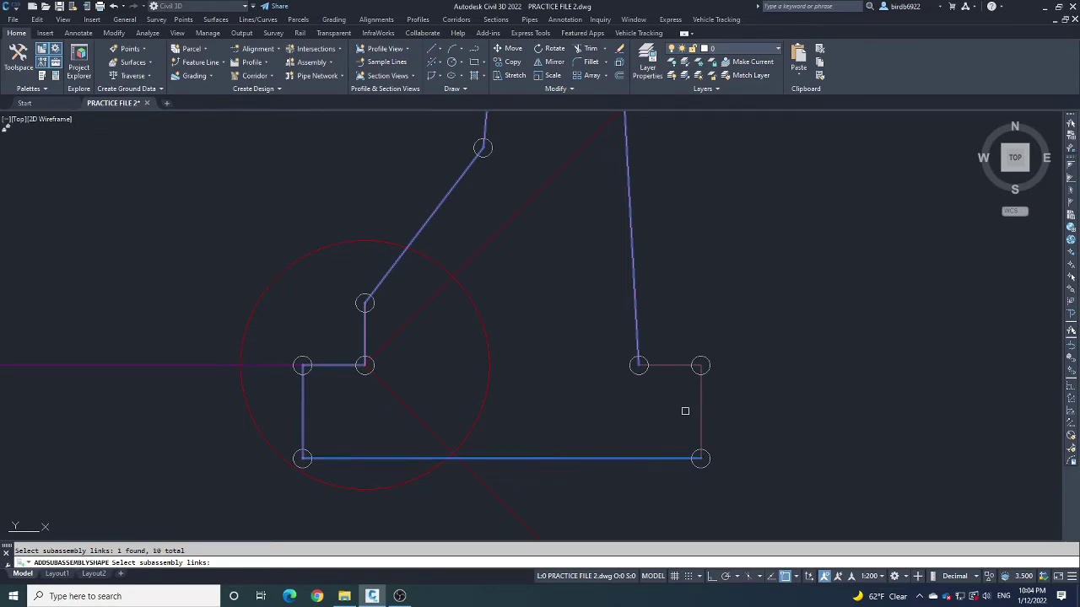
scroll(592, 431, down, 5)
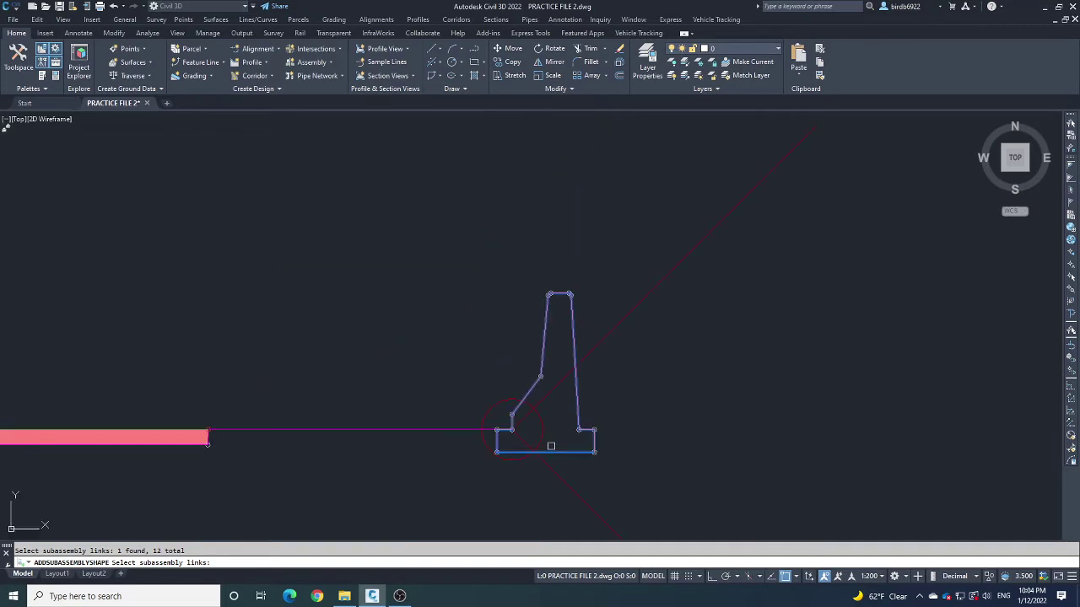
key(Return)
scroll(542, 417, up, 5)
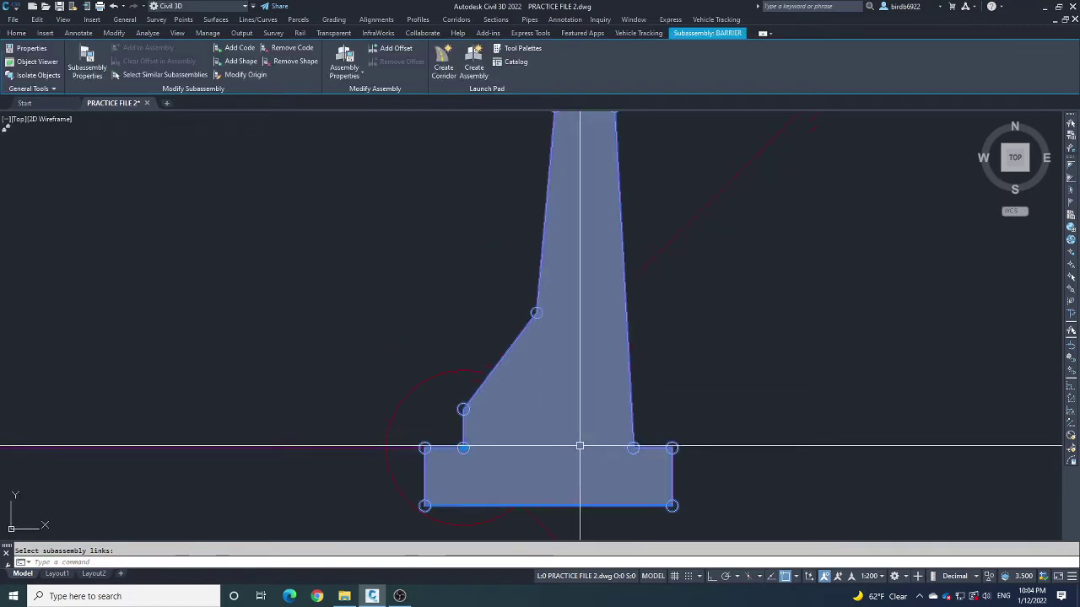
scroll(524, 387, down, 5)
scroll(506, 410, up, 3)
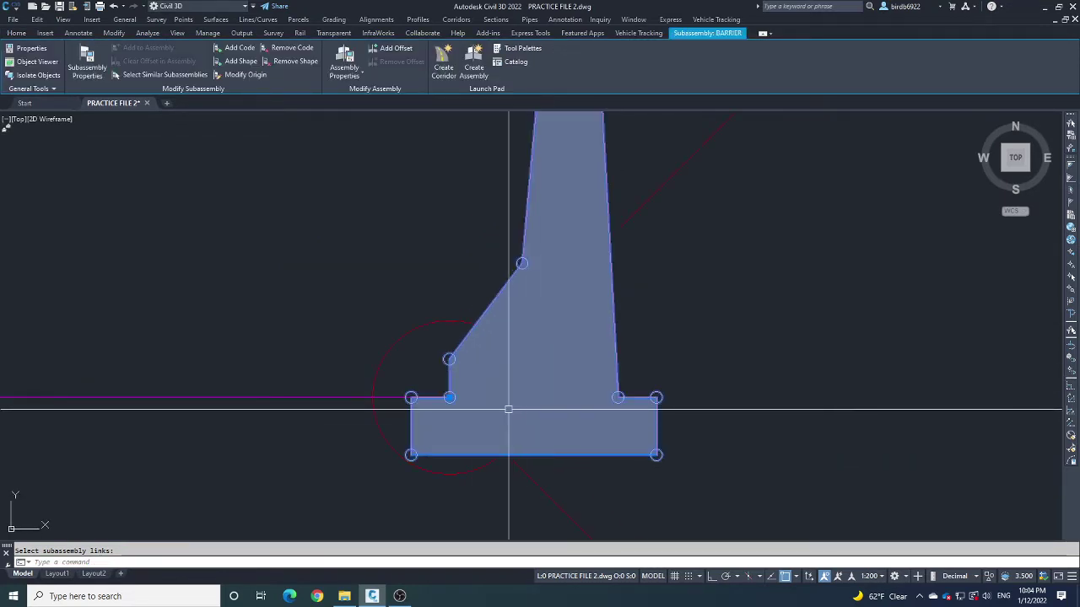
scroll(504, 387, down, 3)
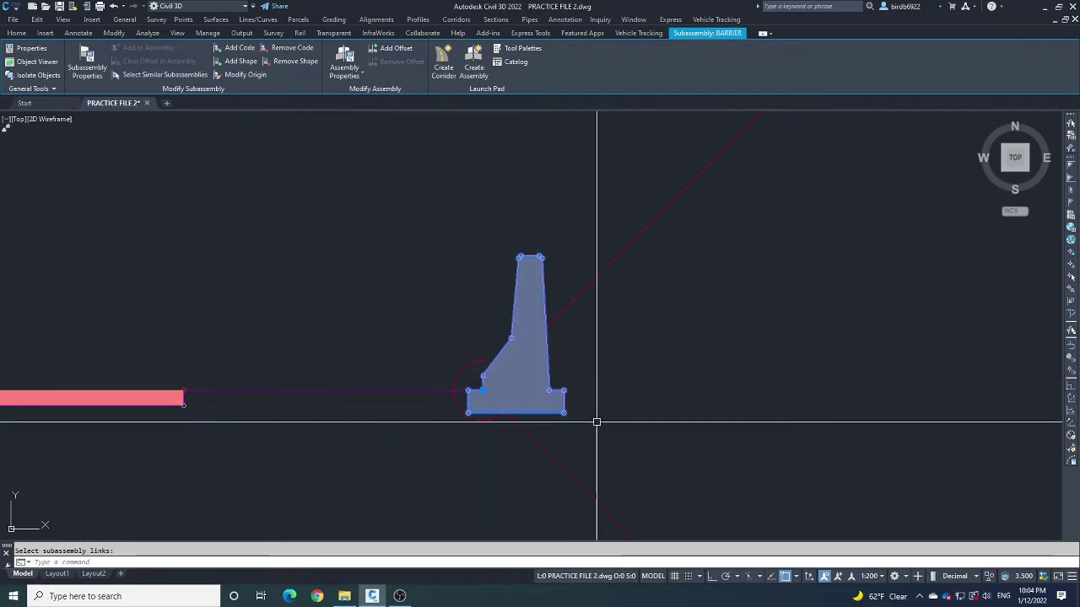
key(Escape)
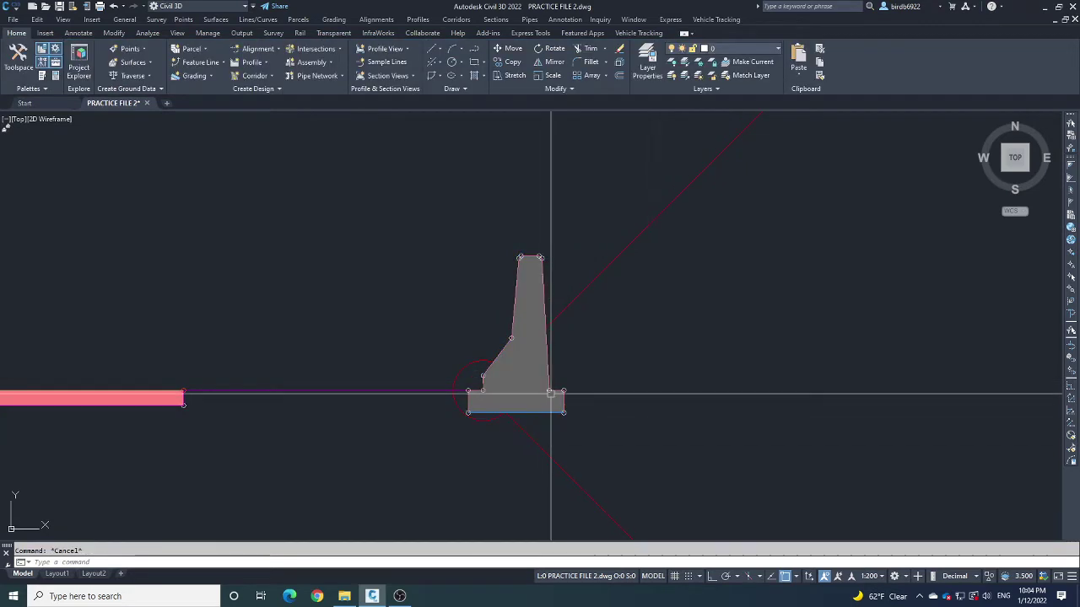
- Examine how the BARRIER subassembly sits at the outer end of the road assembly's right side, up close and against the whole cross-section
scroll(510, 387, down, 5)
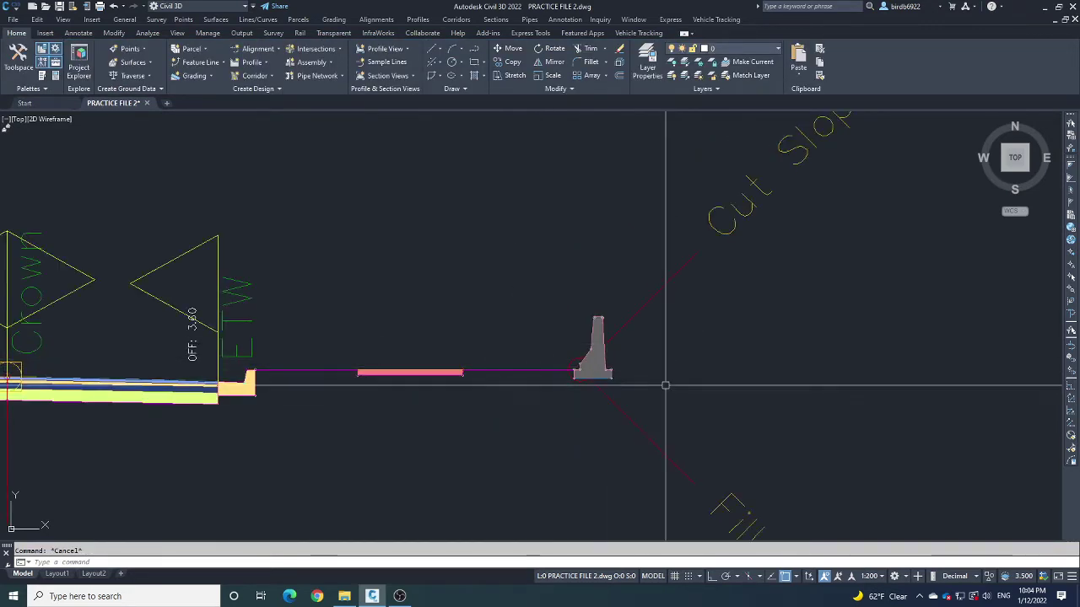
scroll(691, 360, up, 4)
click(666, 358)
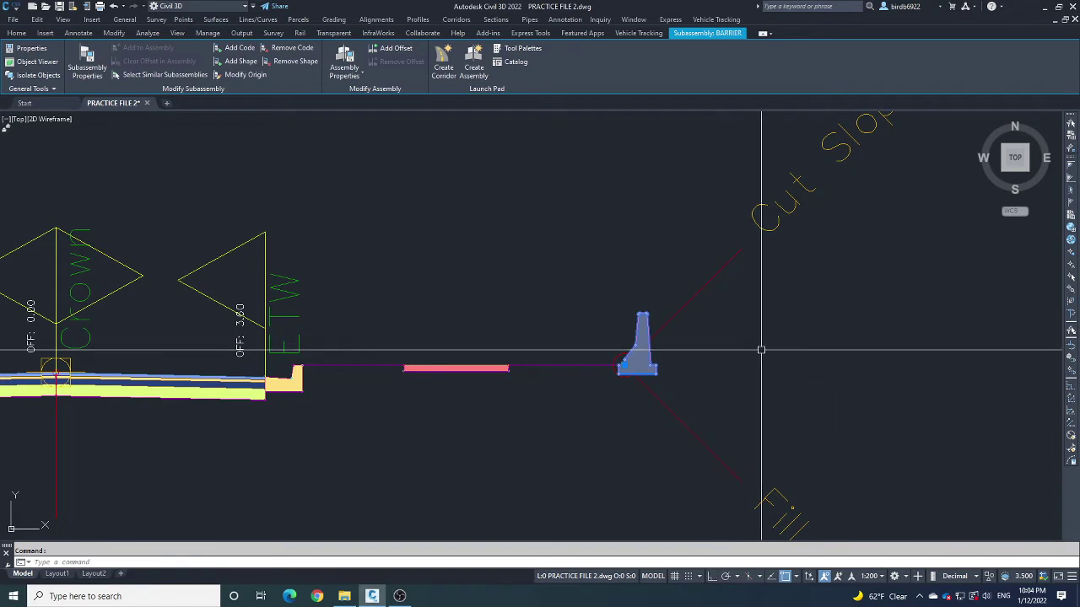
scroll(633, 368, up, 3)
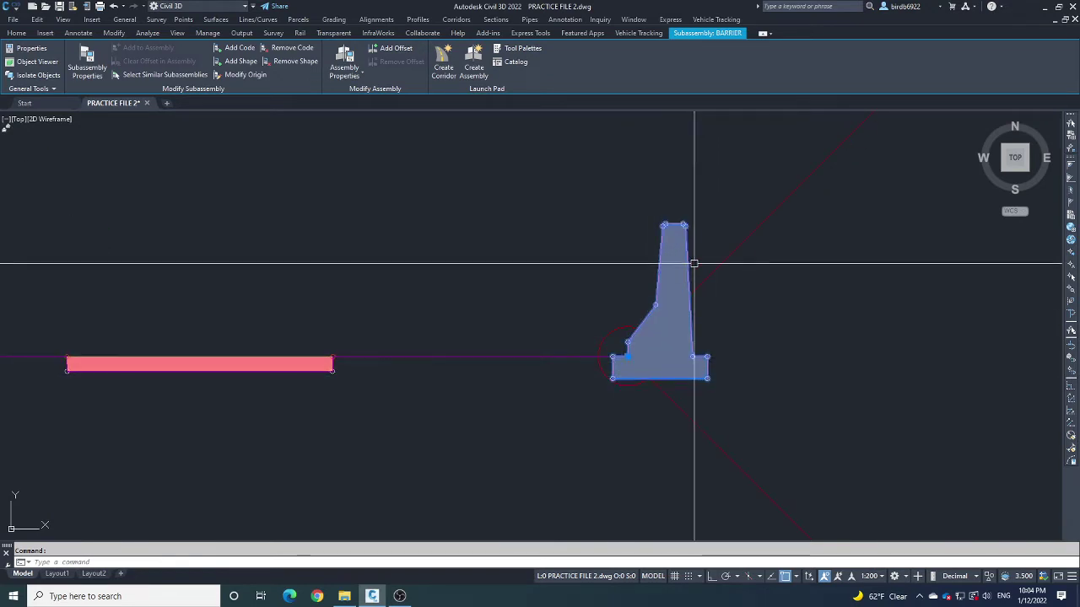
scroll(674, 376, down, 2)
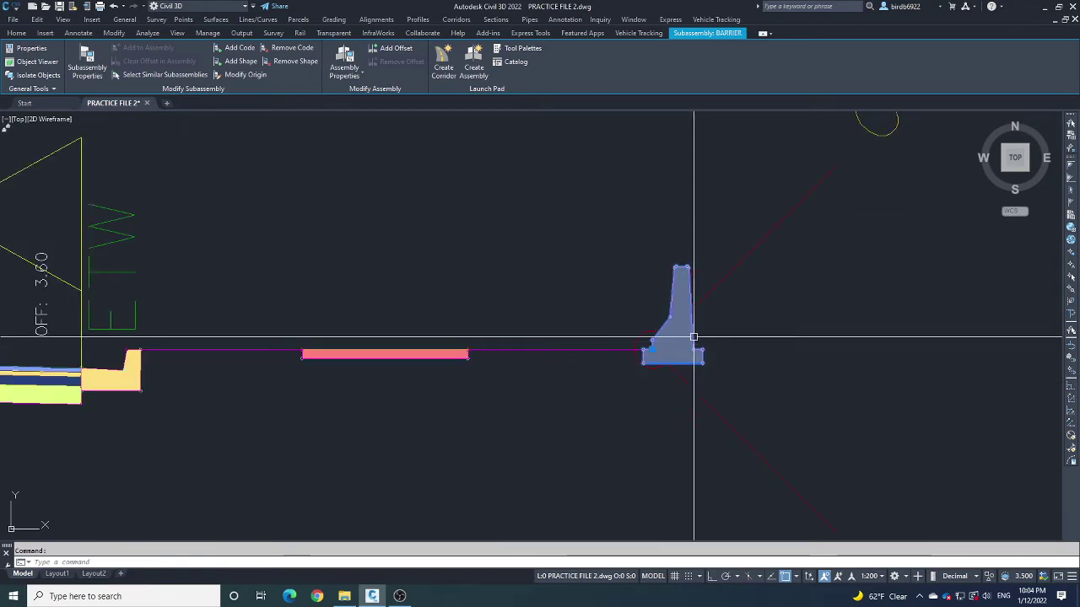
scroll(700, 345, down, 4)
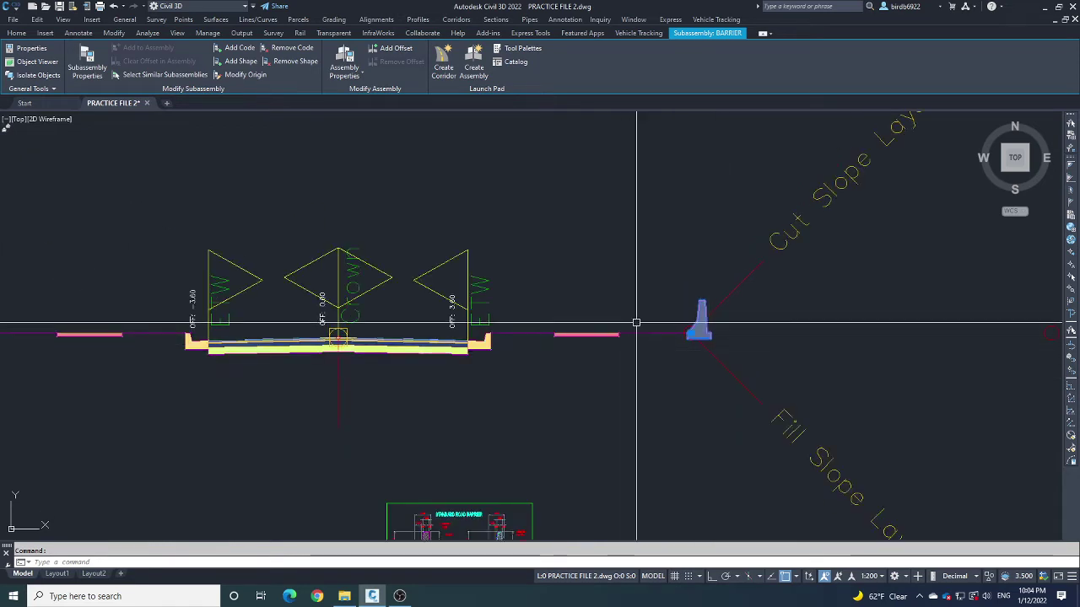
scroll(636, 321, down, 2)
click(715, 322)
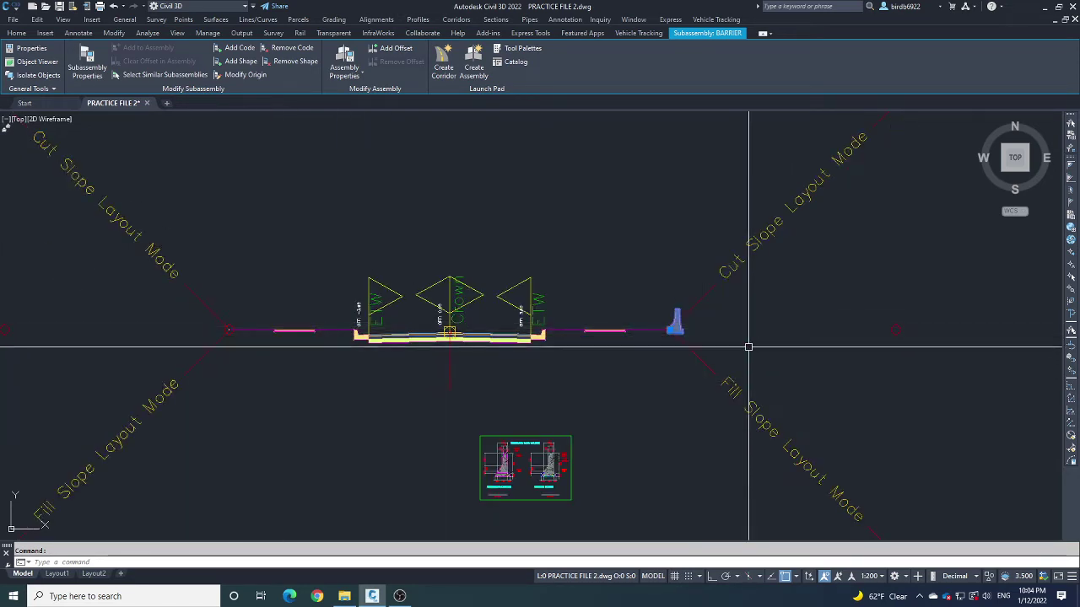
scroll(712, 318, up, 4)
scroll(647, 350, up, 3)
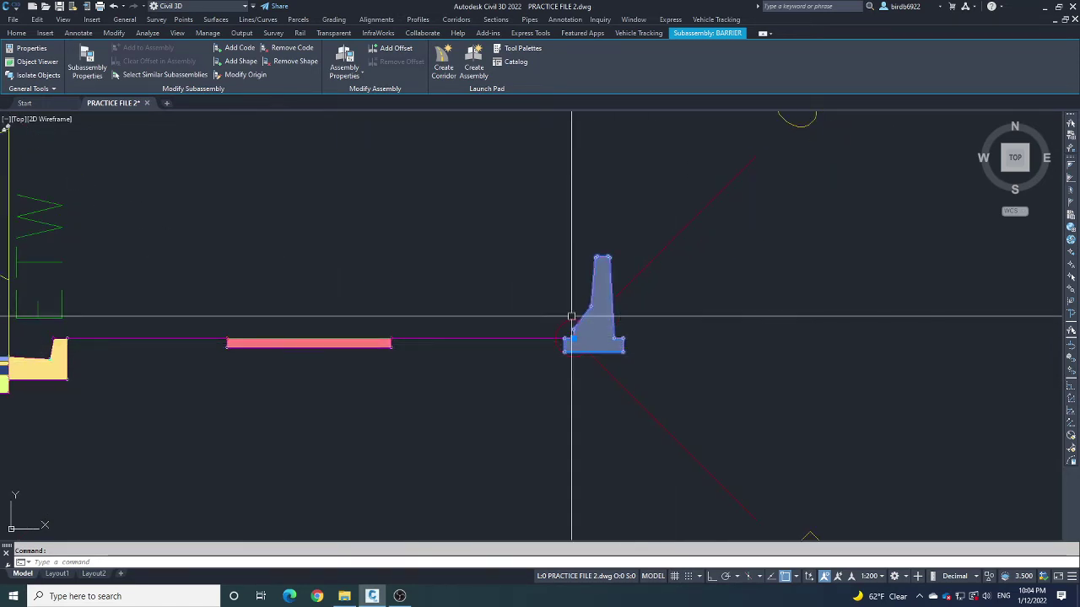
scroll(586, 313, down, 2)
scroll(643, 344, up, 1)
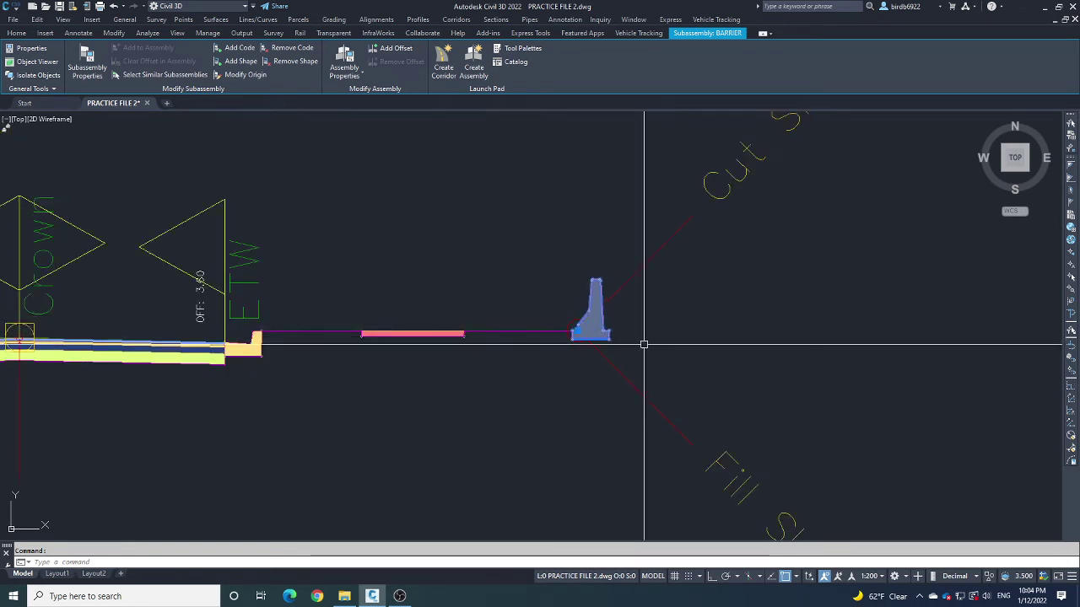
scroll(590, 330, down, 3)
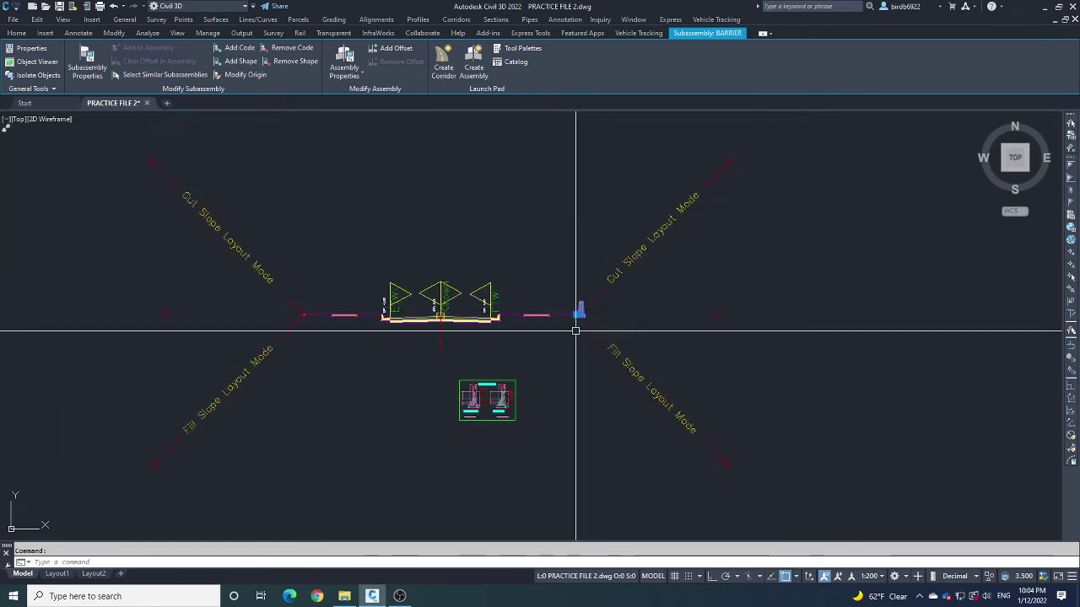
scroll(604, 314, up, 1)
scroll(582, 316, up, 4)
scroll(532, 335, down, 7)
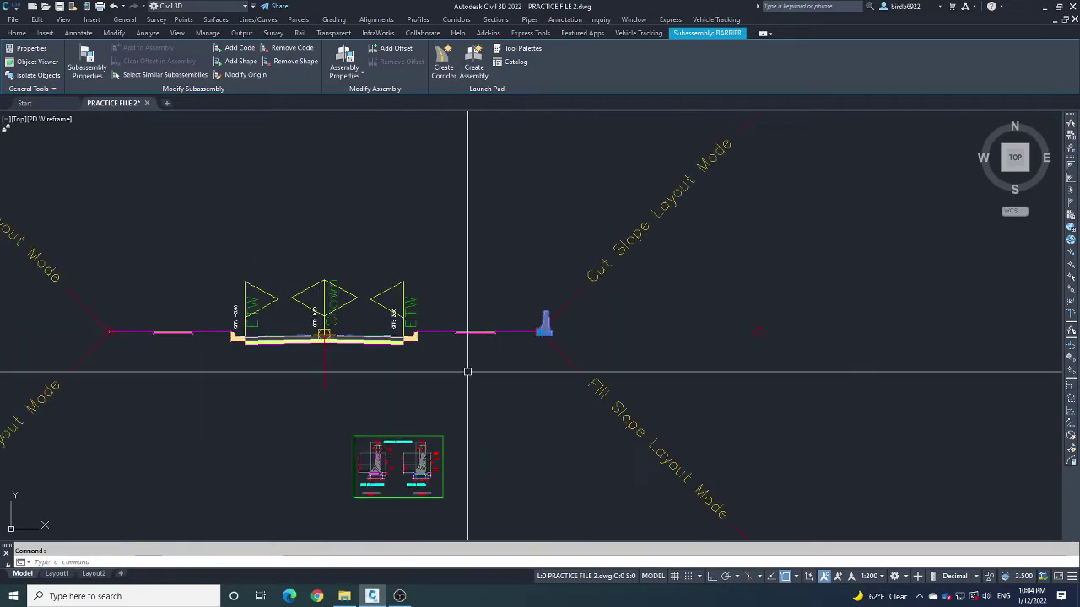
scroll(582, 337, down, 6)
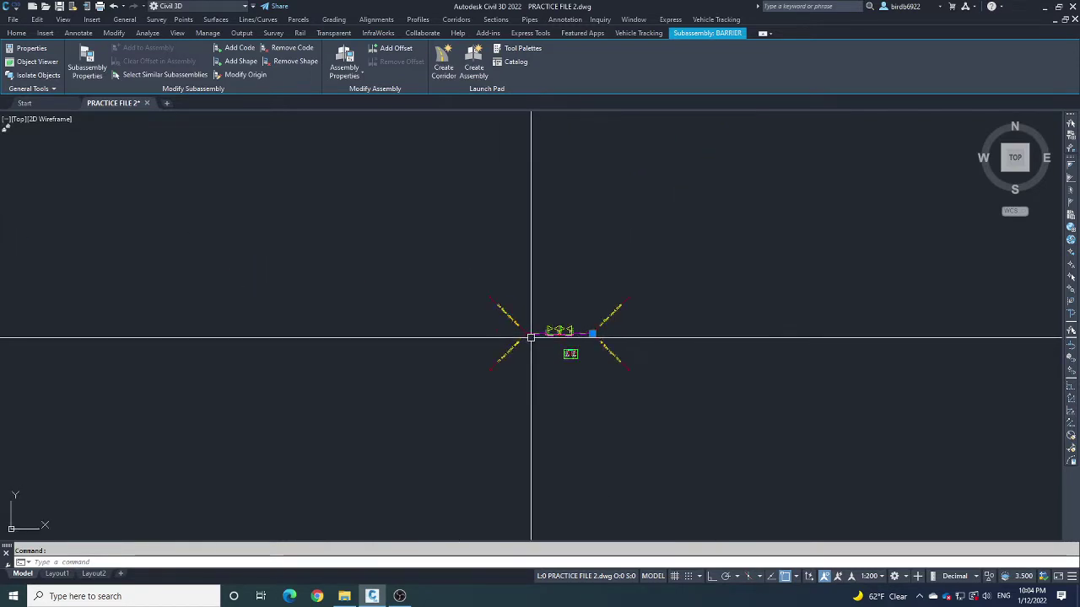
- Rebuild the out-of-date corridors so they include the barrier, and dismiss the event report
click(16, 33)
click(18, 54)
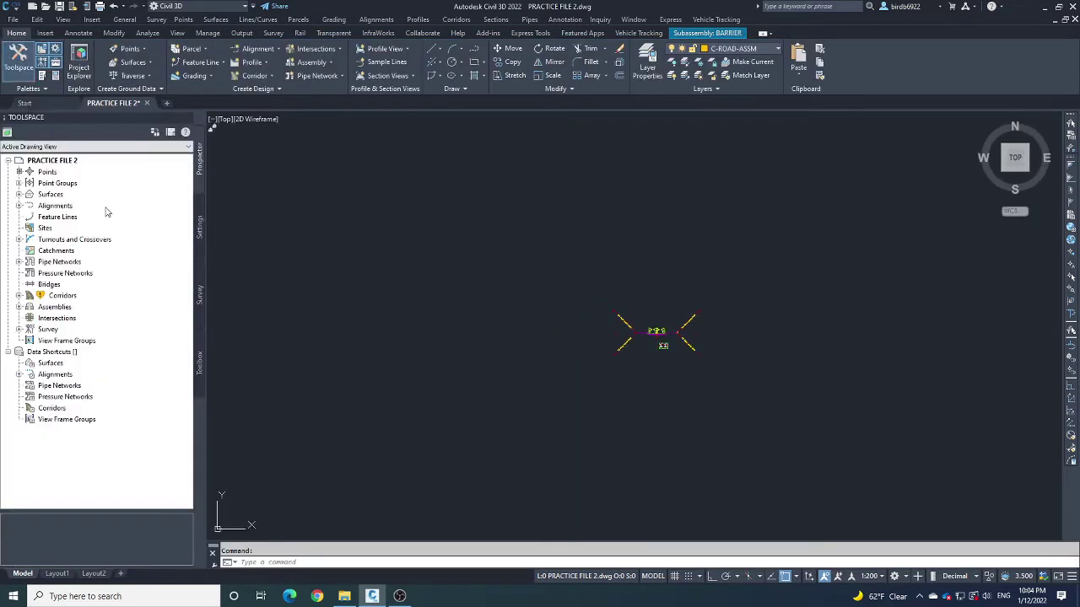
click(64, 297)
right_click(84, 297)
click(100, 319)
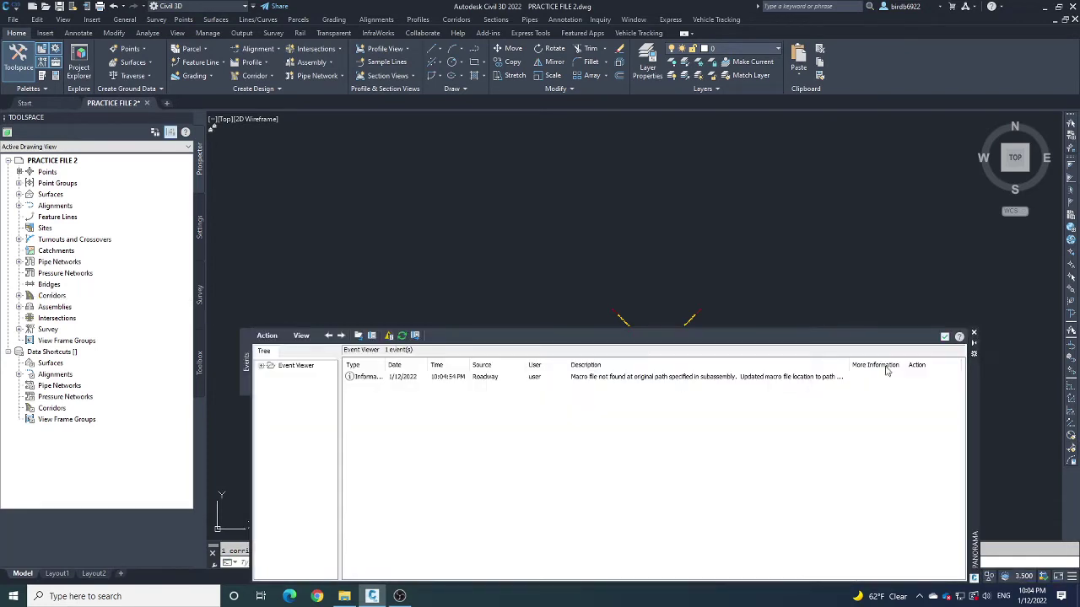
click(943, 338)
- Open the rebuilt road corridor in the Object Viewer and set its view to SW Isometric
scroll(529, 293, up, 5)
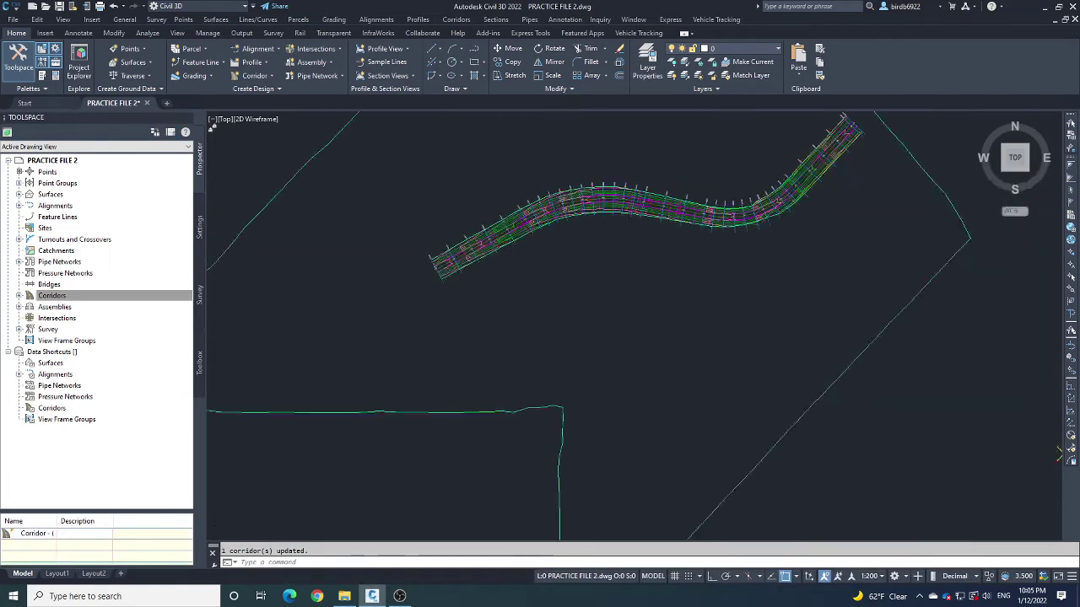
click(529, 293)
scroll(389, 274, down, 3)
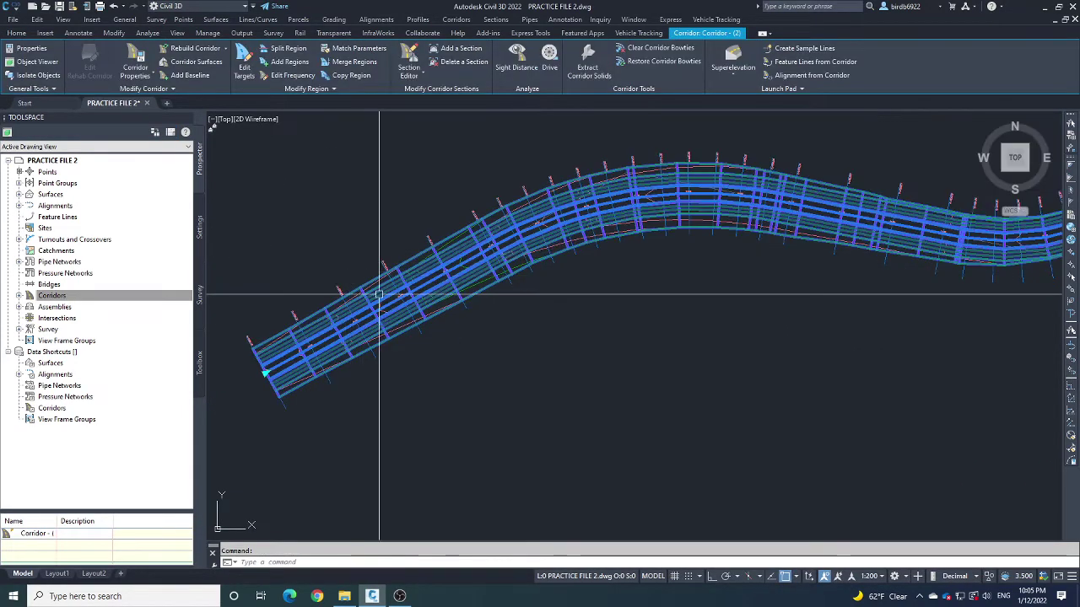
scroll(389, 274, down, 2)
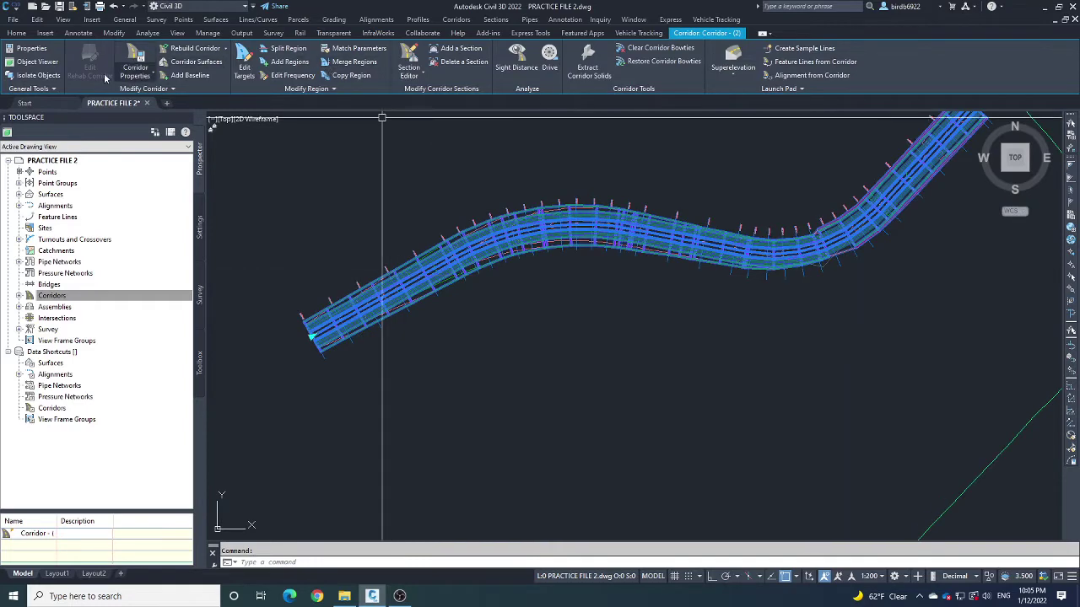
click(40, 63)
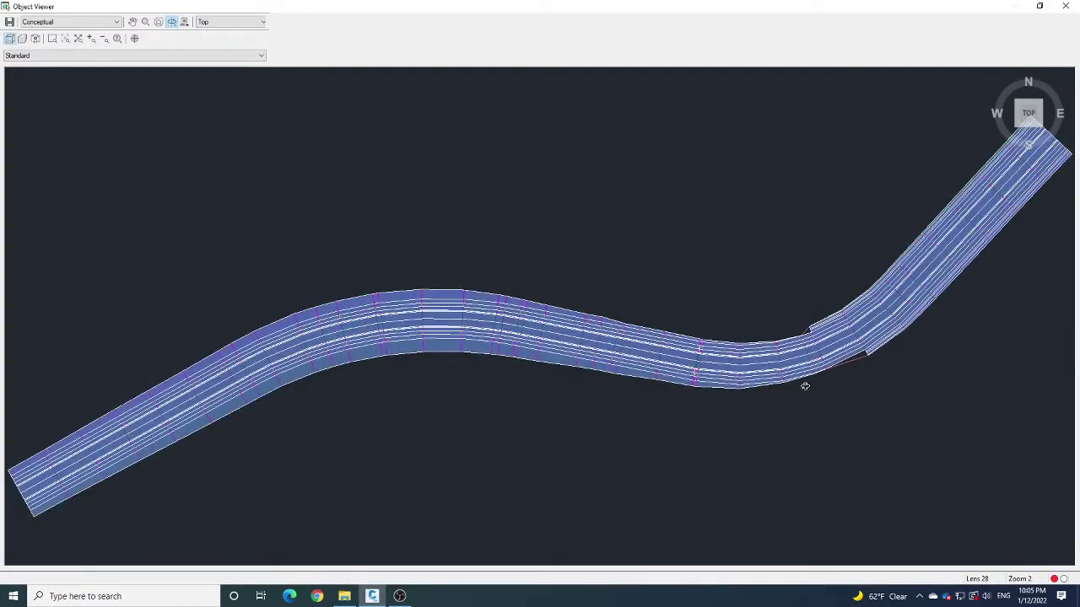
click(227, 24)
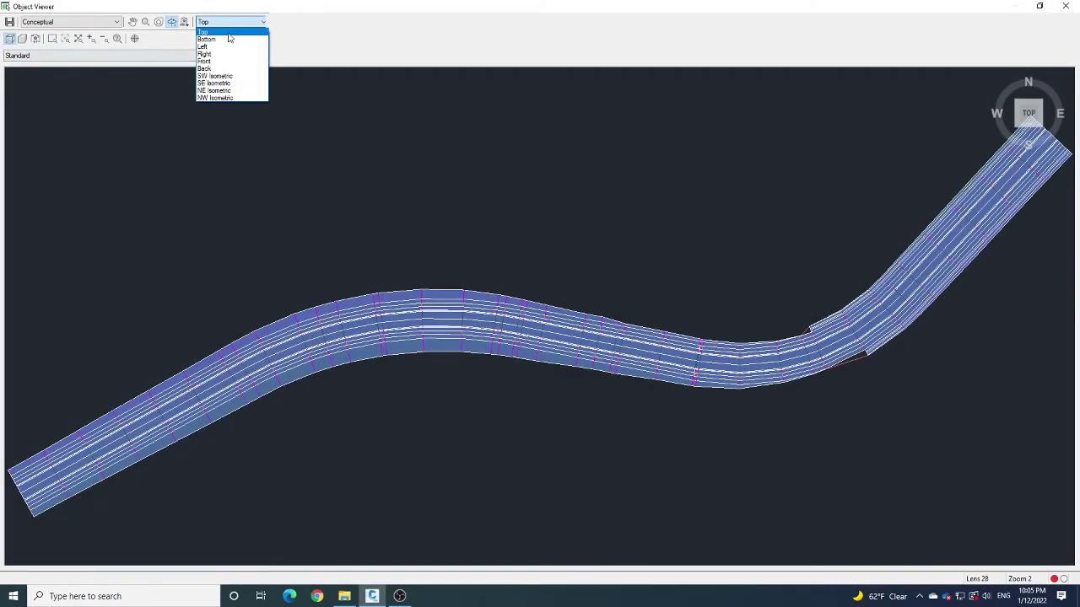
click(232, 77)
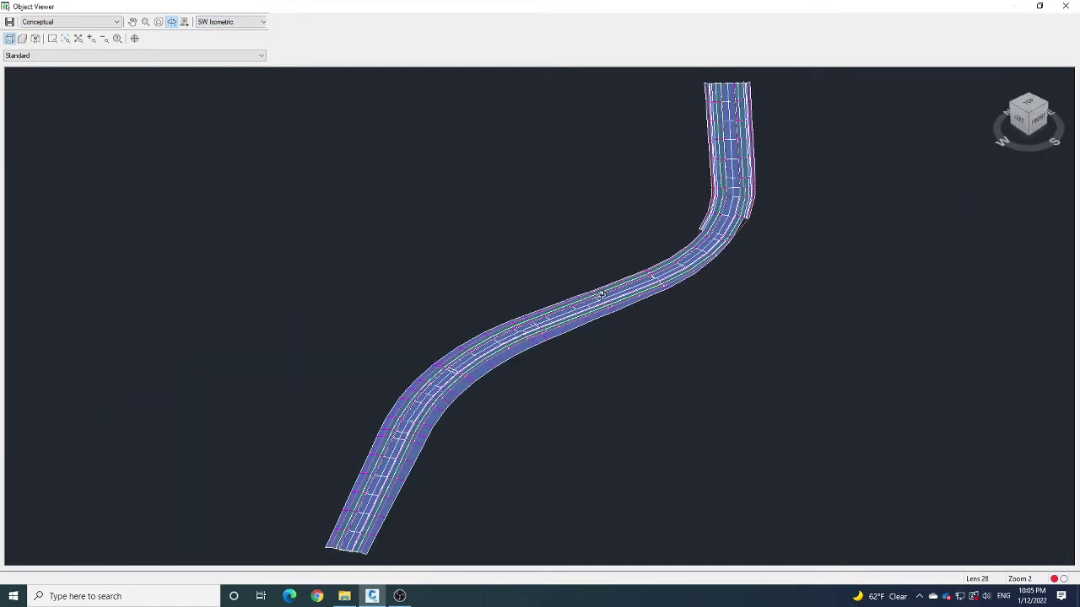
- Examine the barrier sections along the right side of the corridor, following them through the curve toward the straight end
scroll(600, 294, up, 10)
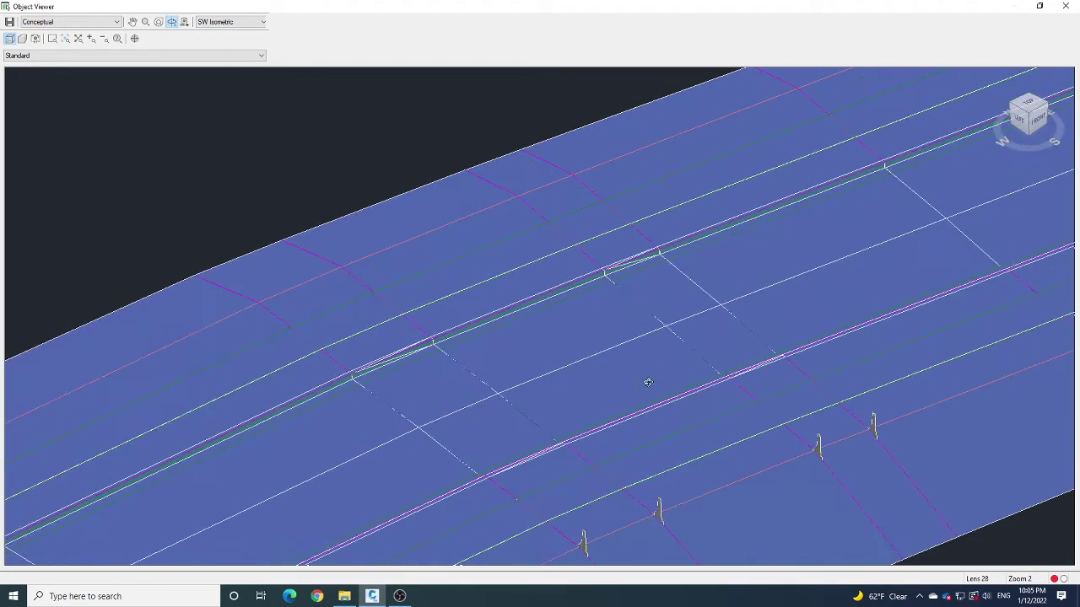
scroll(764, 438, up, 5)
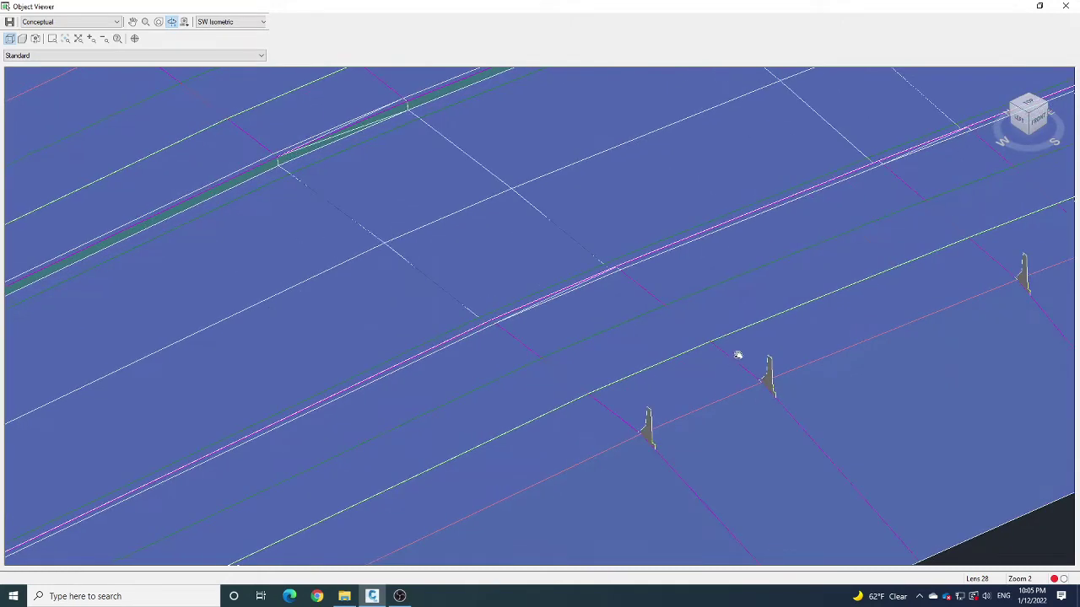
scroll(659, 401, down, 3)
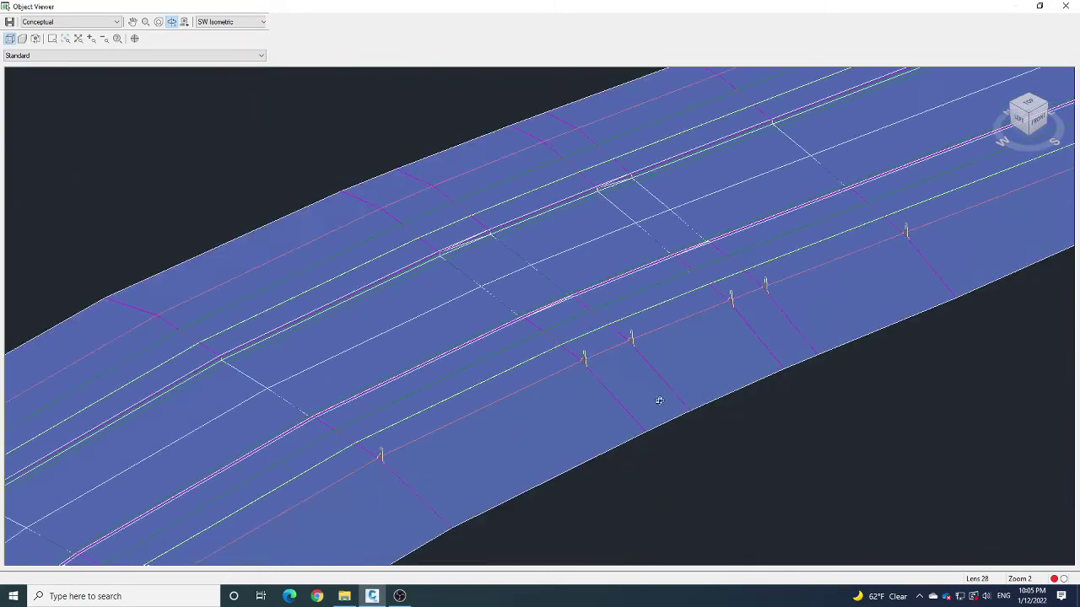
middle_drag(530, 390, 712, 273)
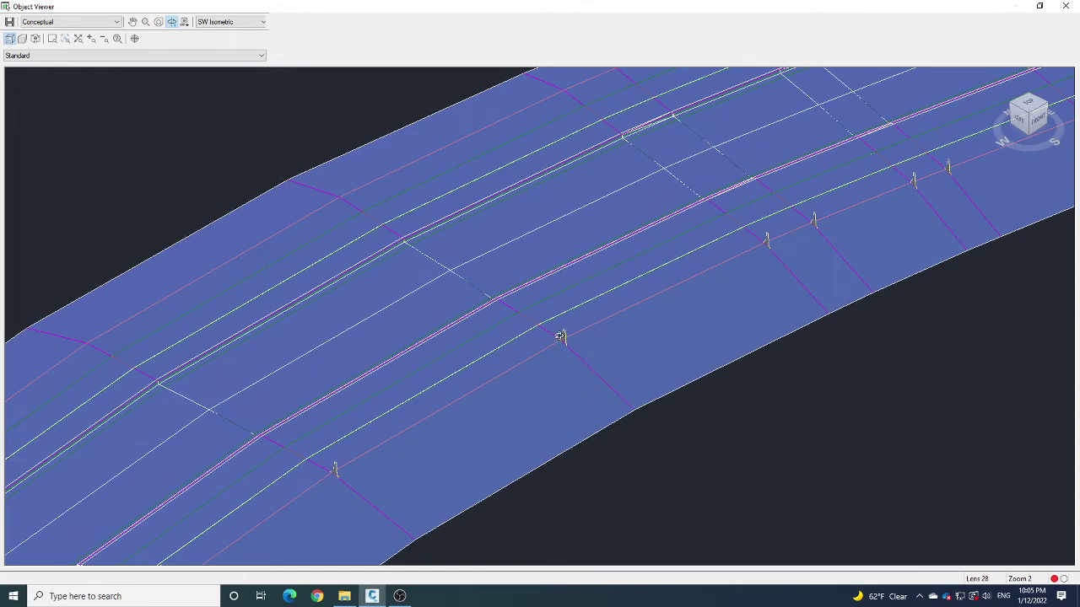
scroll(560, 335, up, 3)
scroll(573, 394, down, 3)
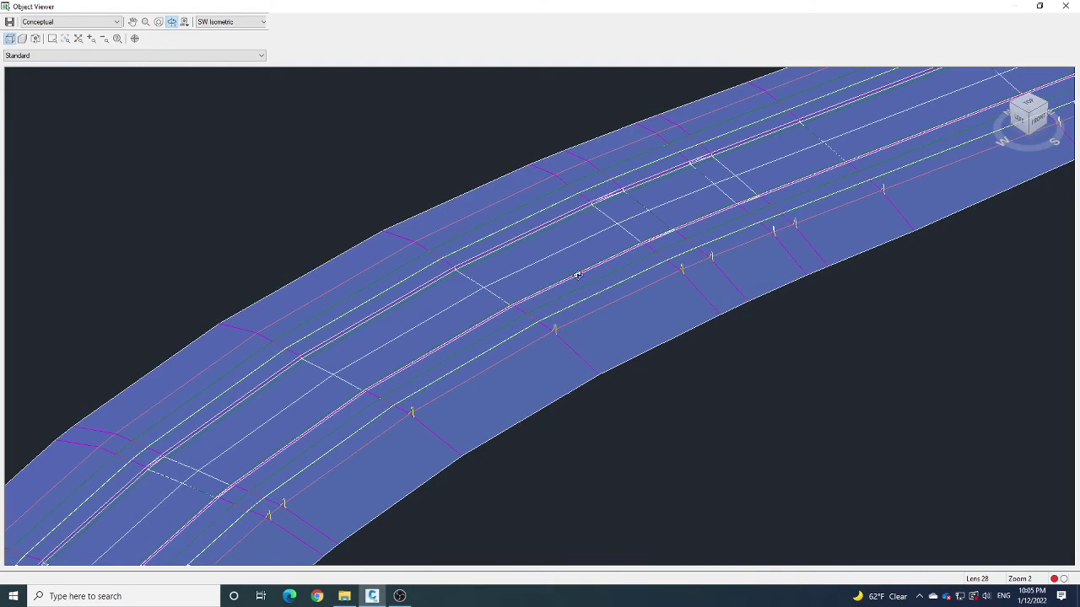
scroll(578, 275, down, 3)
middle_drag(449, 439, 727, 132)
middle_drag(367, 470, 544, 289)
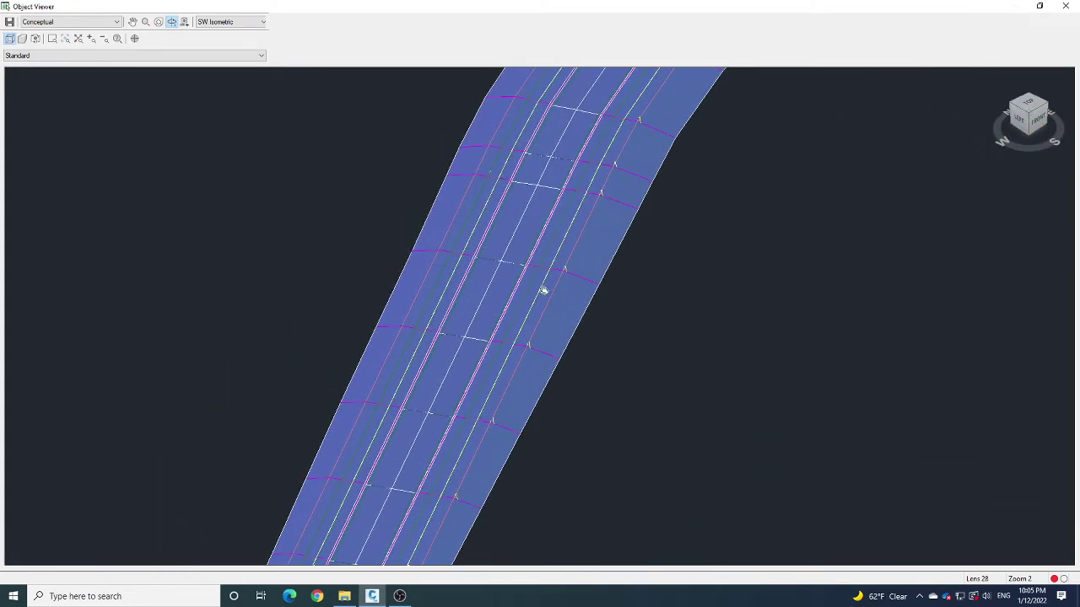
- Inspect the cross-section at the corridor's near end, checking the barrier's position beyond the right sidewalk and beside the side slope
middle_drag(430, 502, 626, 180)
scroll(511, 390, up, 4)
middle_drag(526, 540, 750, 212)
scroll(693, 435, up, 3)
middle_drag(917, 391, 801, 387)
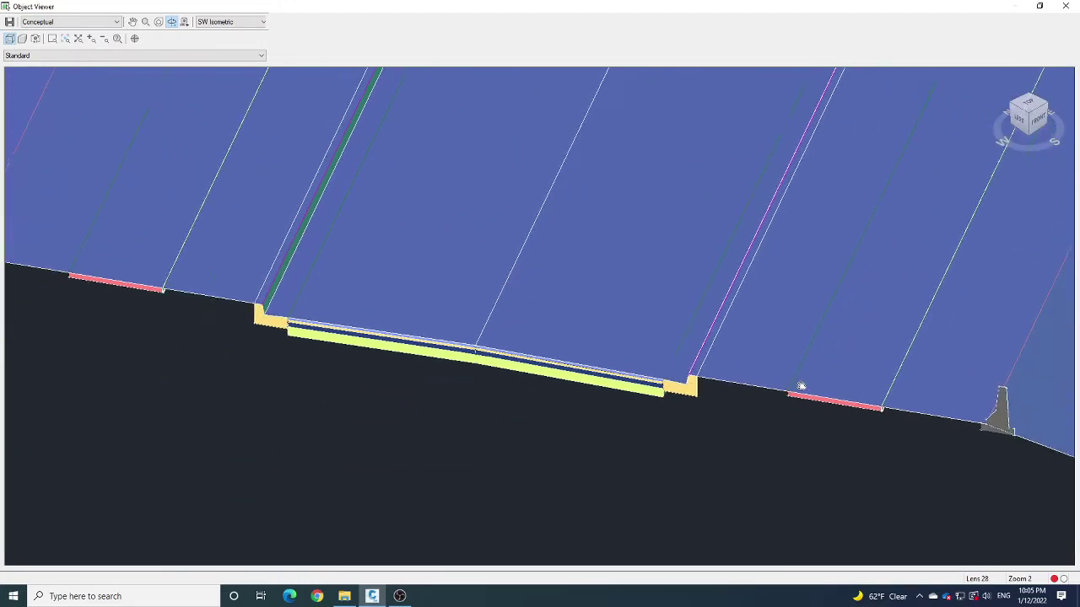
scroll(776, 422, down, 2)
scroll(798, 400, up, 2)
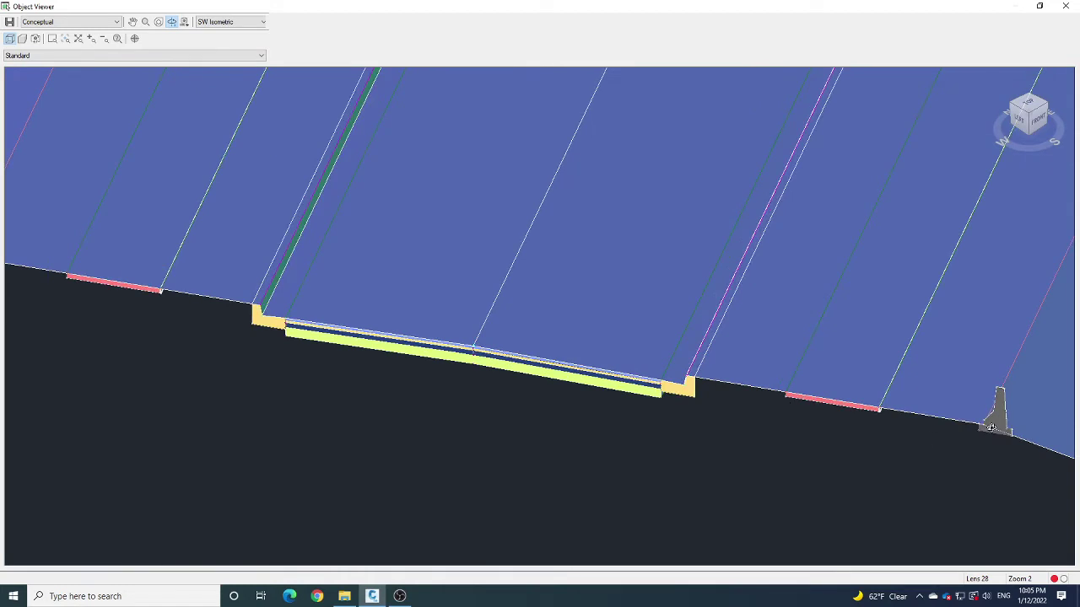
scroll(856, 445, down, 2)
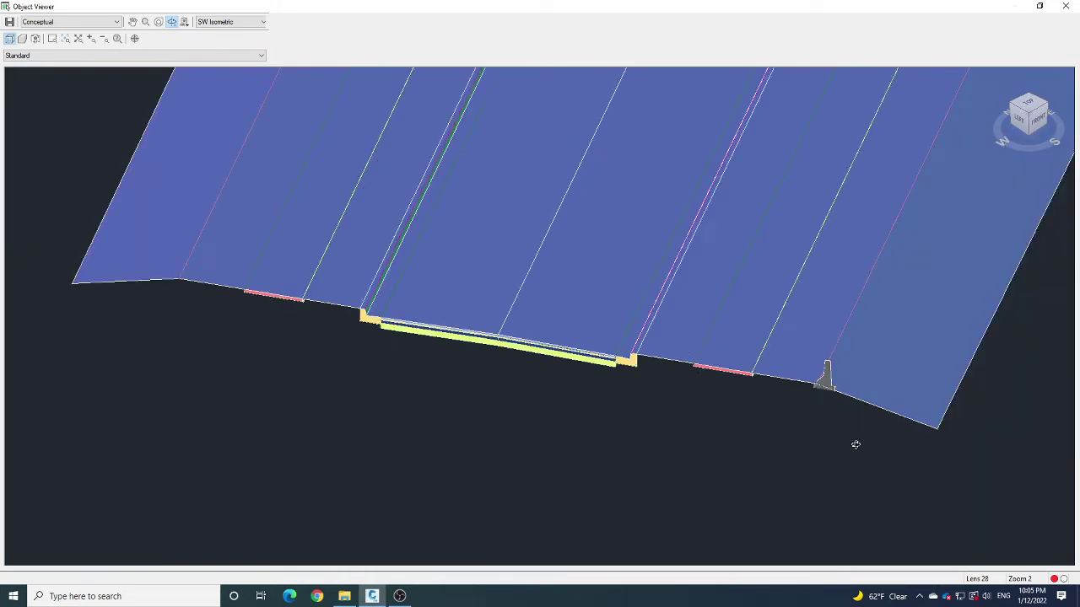
middle_drag(842, 401, 831, 436)
scroll(804, 446, up, 2)
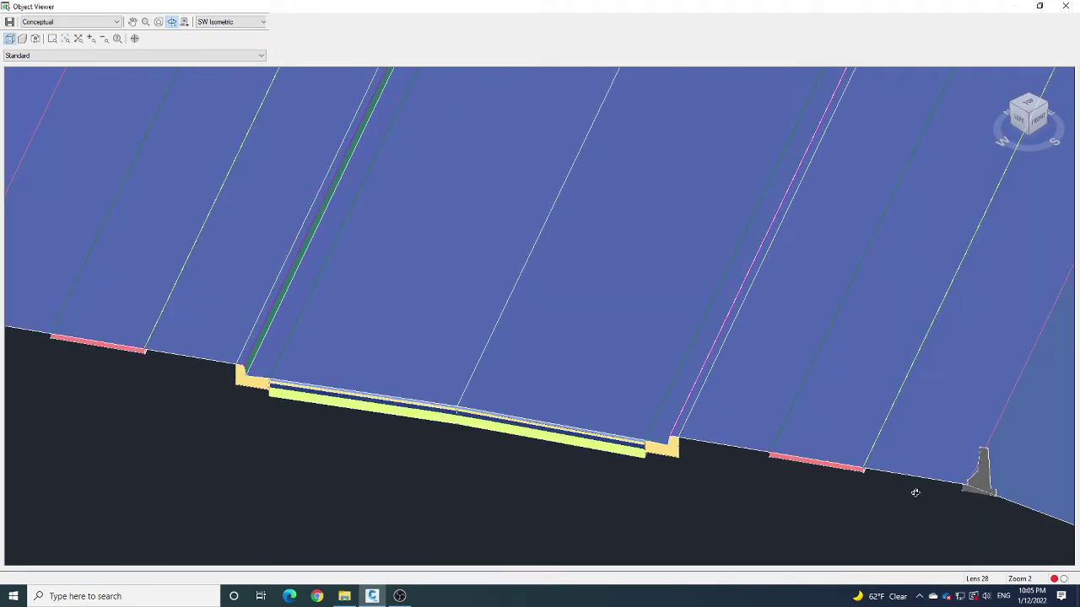
middle_drag(915, 493, 809, 434)
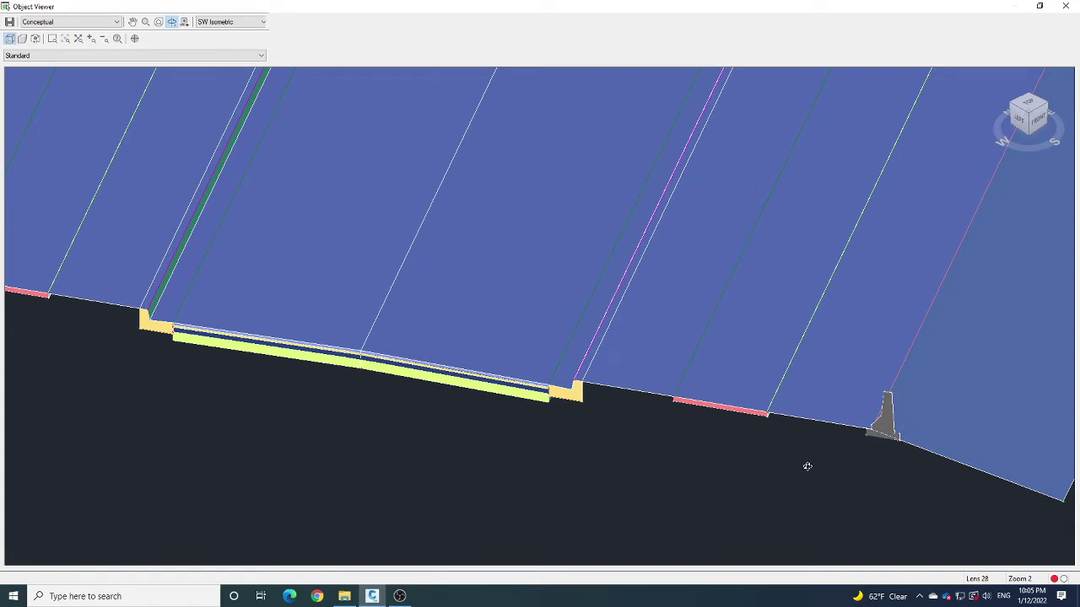
- Switch the corridor preview's visual style to Shaded and review the barriers along the near stretch of road
click(84, 25)
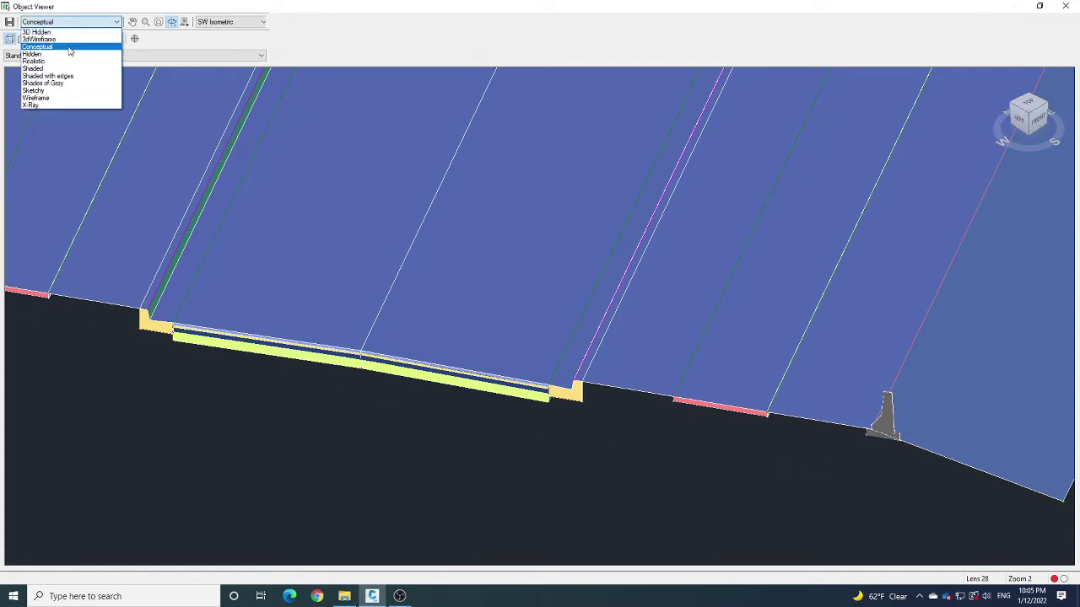
click(52, 67)
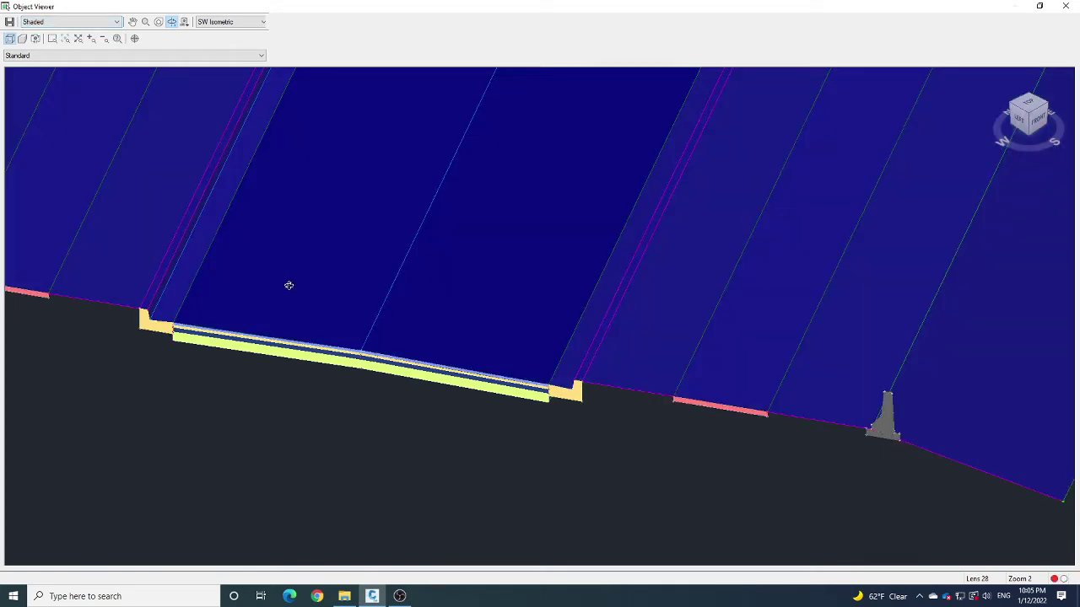
scroll(420, 400, down, 5)
mouse_move(561, 359)
mouse_down()
mouse_move(556, 444)
mouse_move(504, 368)
mouse_move(544, 359)
mouse_up()
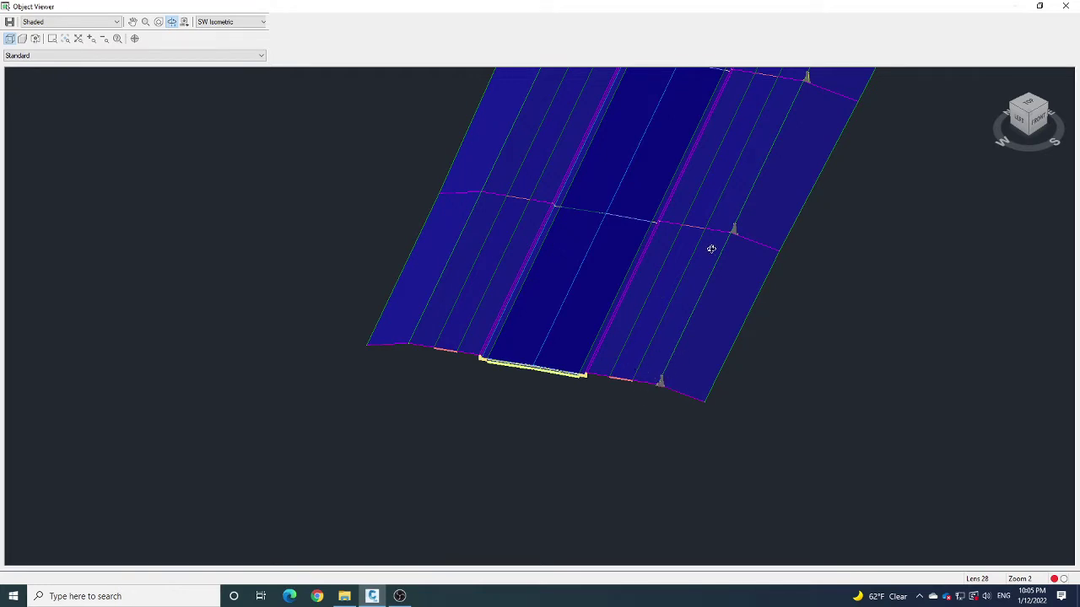
drag(396, 349, 394, 379)
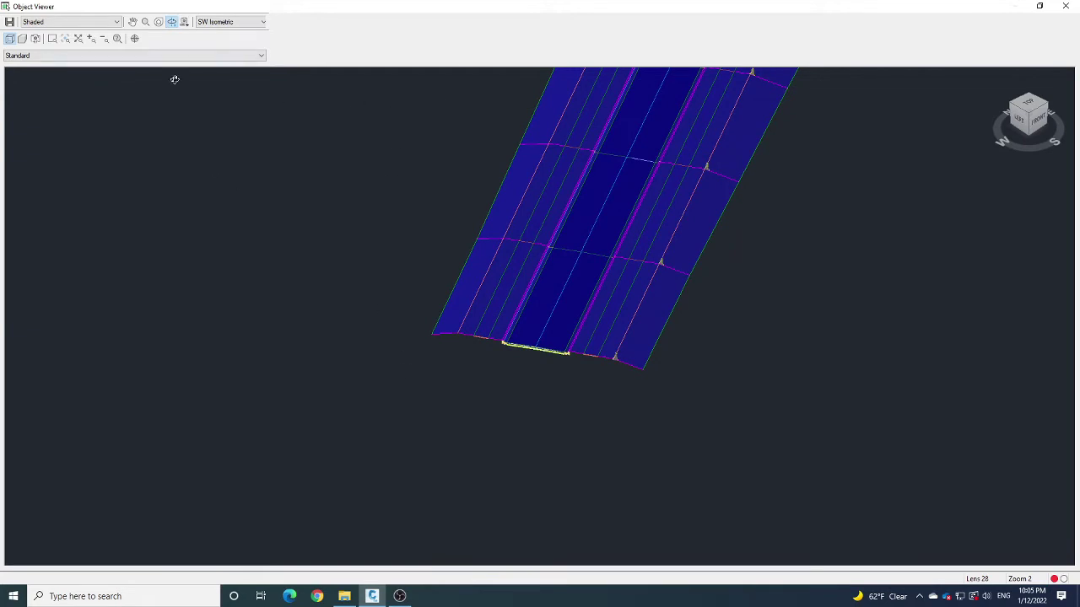
drag(735, 217, 612, 359)
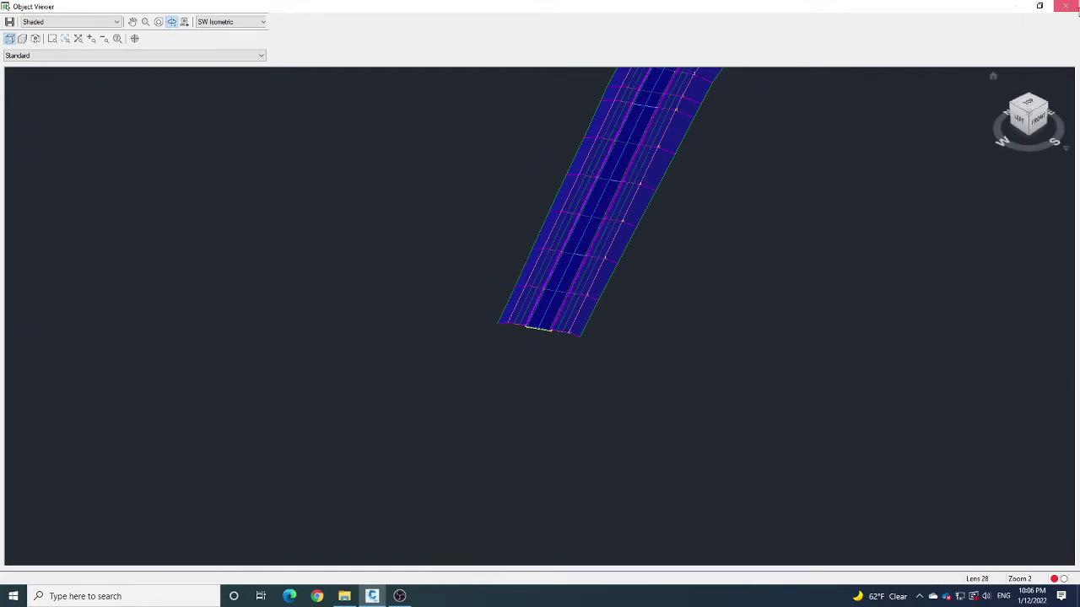
- Close the Object Viewer, play a Drive along the corridor's Crown feature line, and exit the drive view
click(1066, 8)
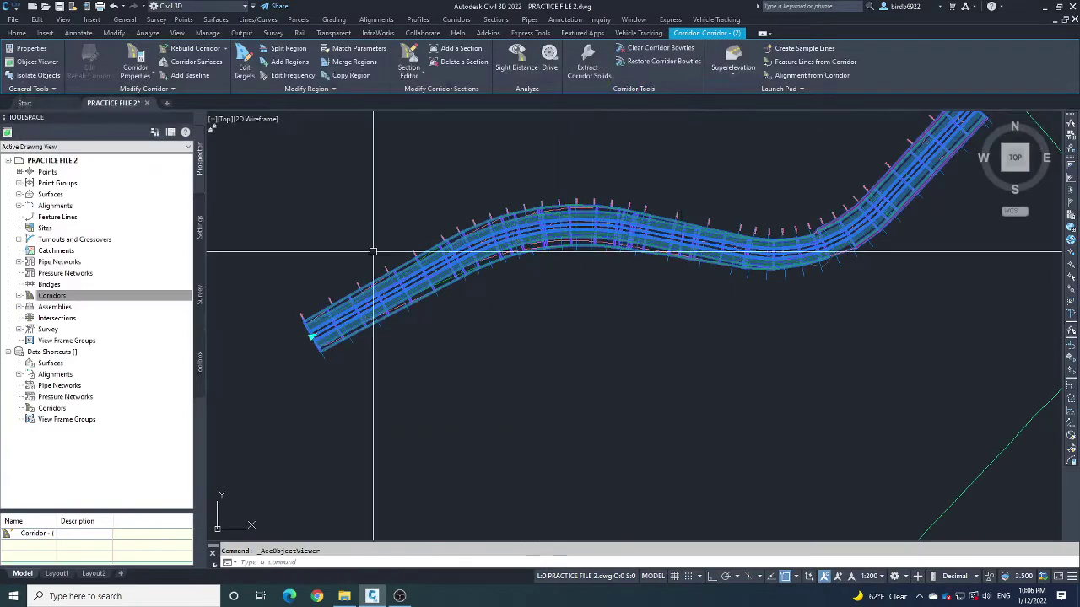
click(552, 71)
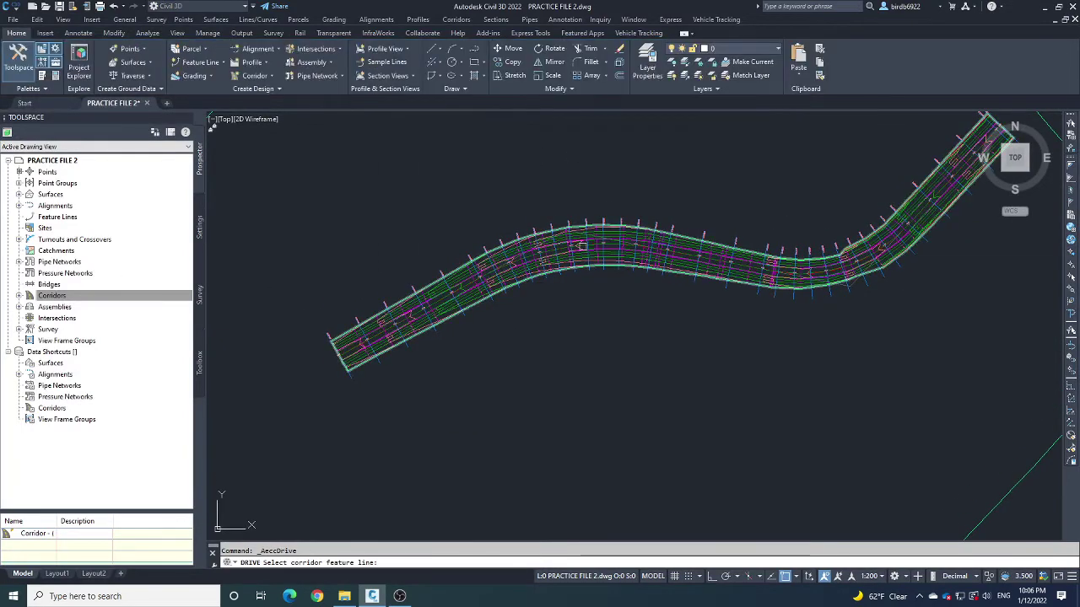
scroll(424, 309, up, 3)
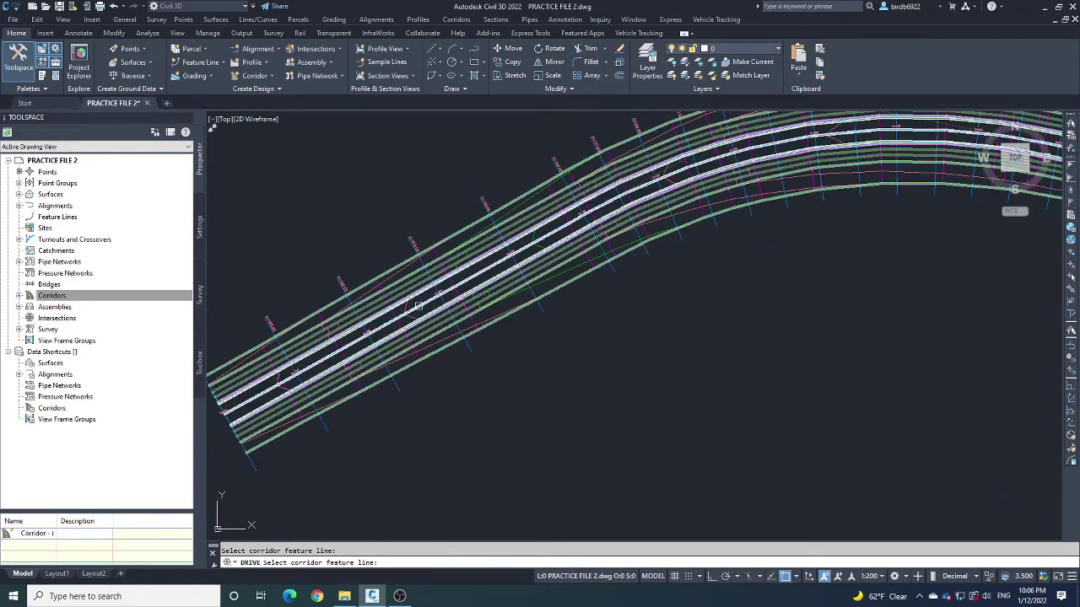
click(424, 308)
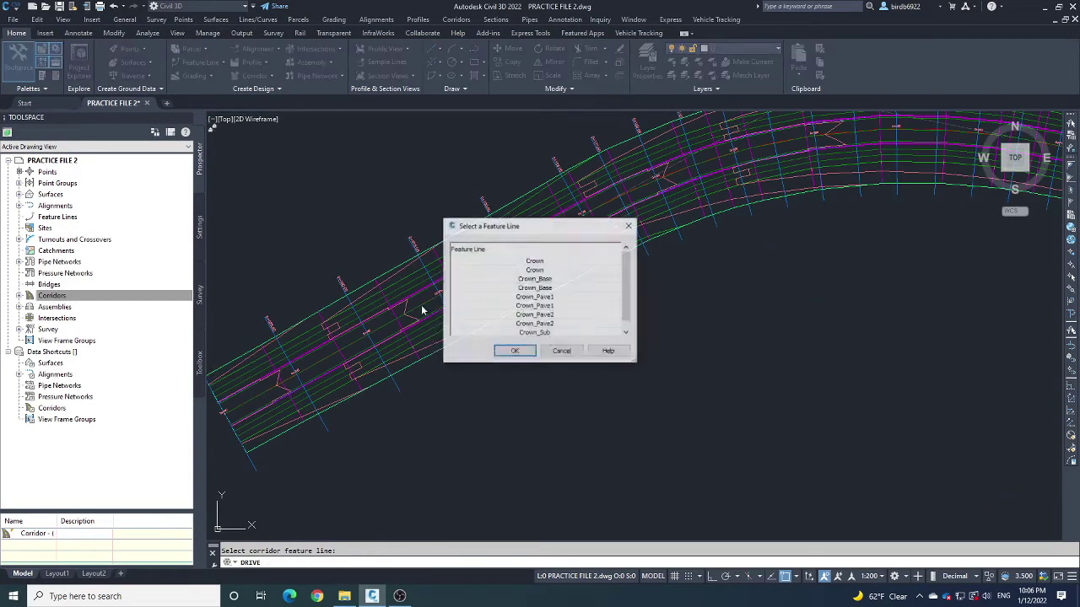
click(516, 352)
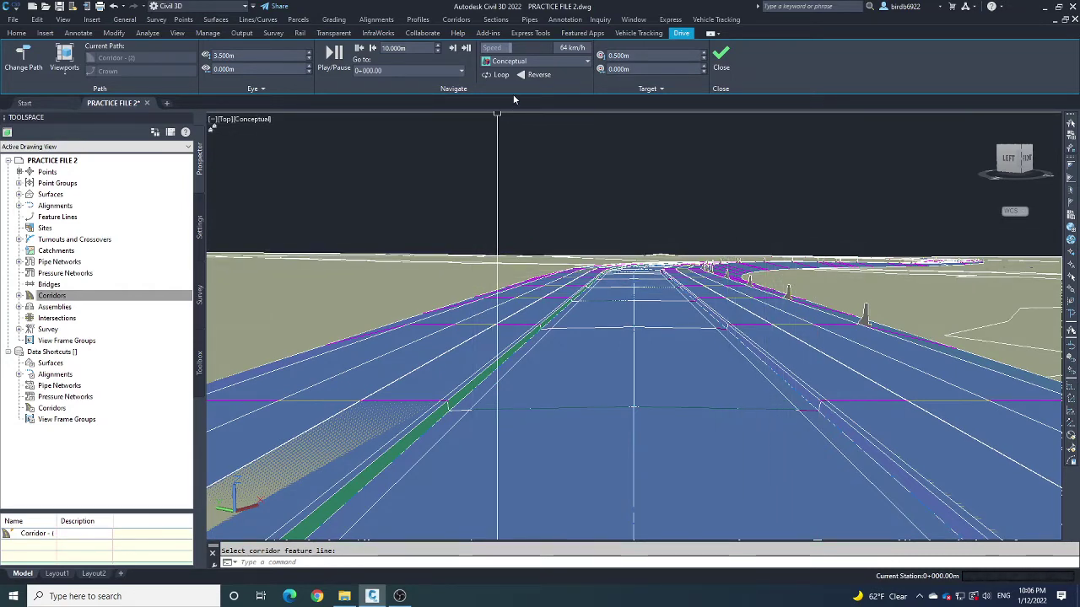
click(330, 56)
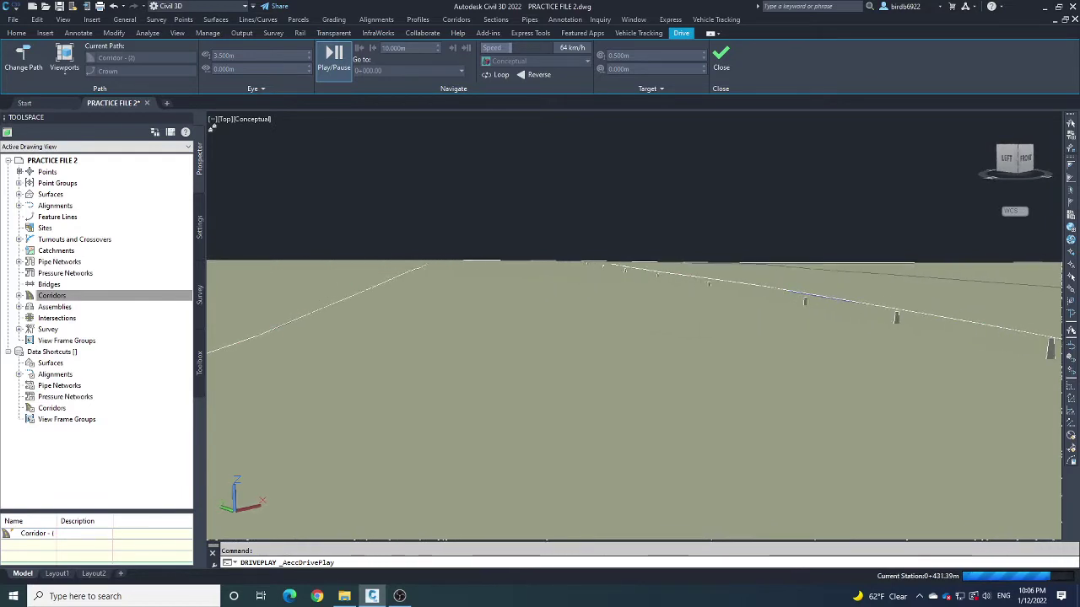
click(727, 74)
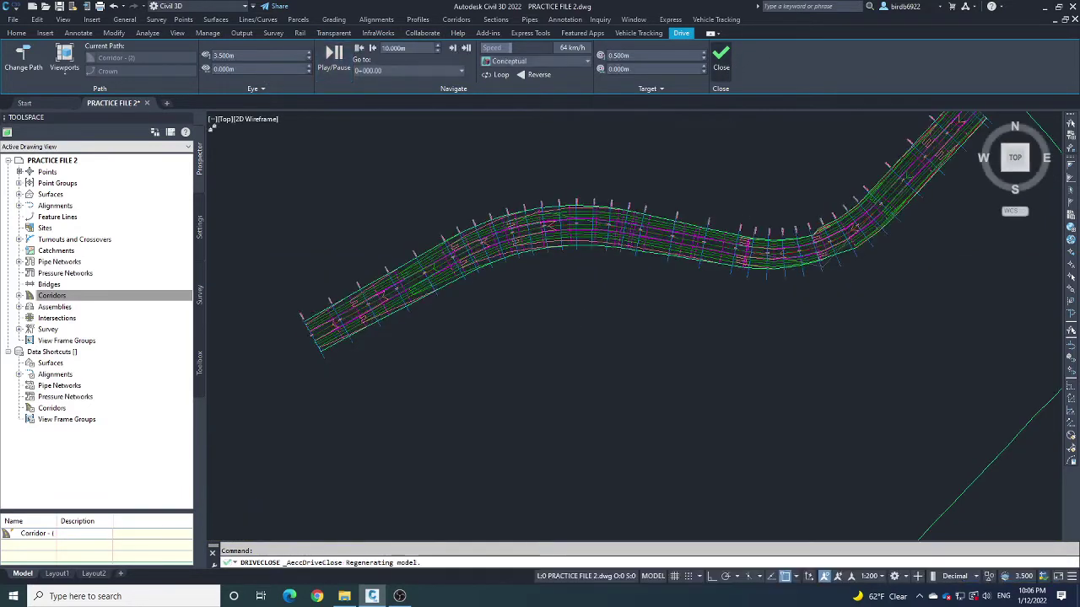
- Examine the barrier attached to the right end of the road assembly, beyond the sidewalk and at the side slope
scroll(552, 357, down, 6)
scroll(743, 392, up, 6)
scroll(535, 340, up, 10)
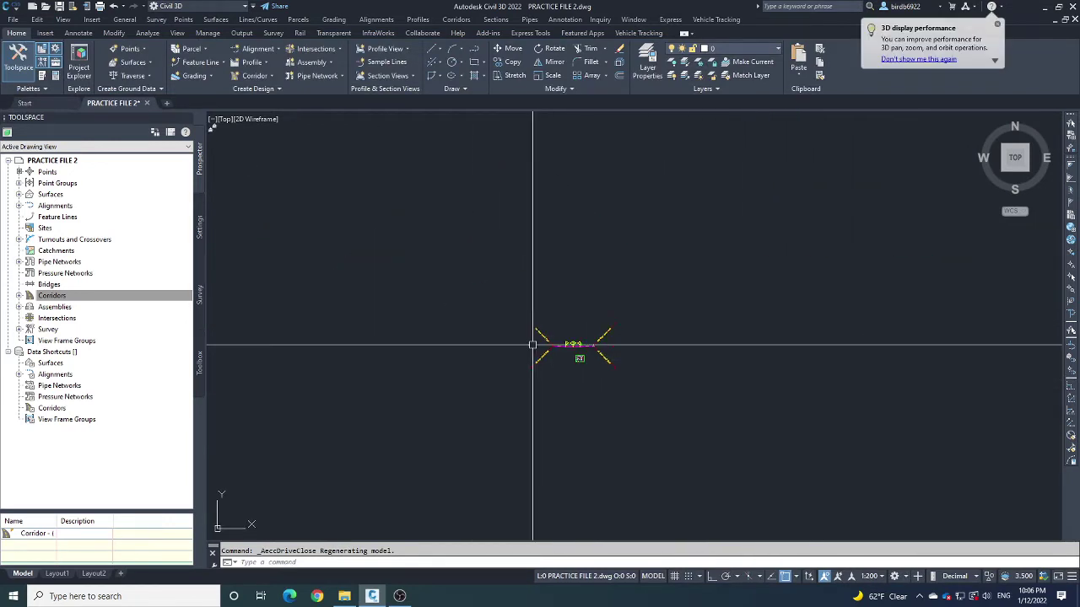
scroll(588, 313, up, 3)
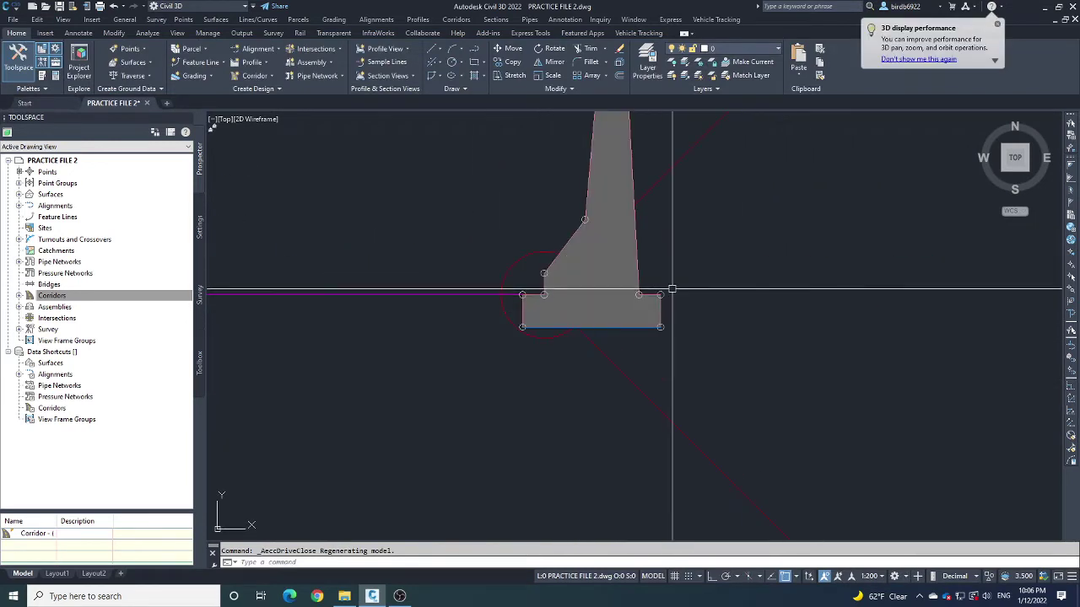
scroll(672, 294, down, 3)
scroll(664, 306, up, 2)
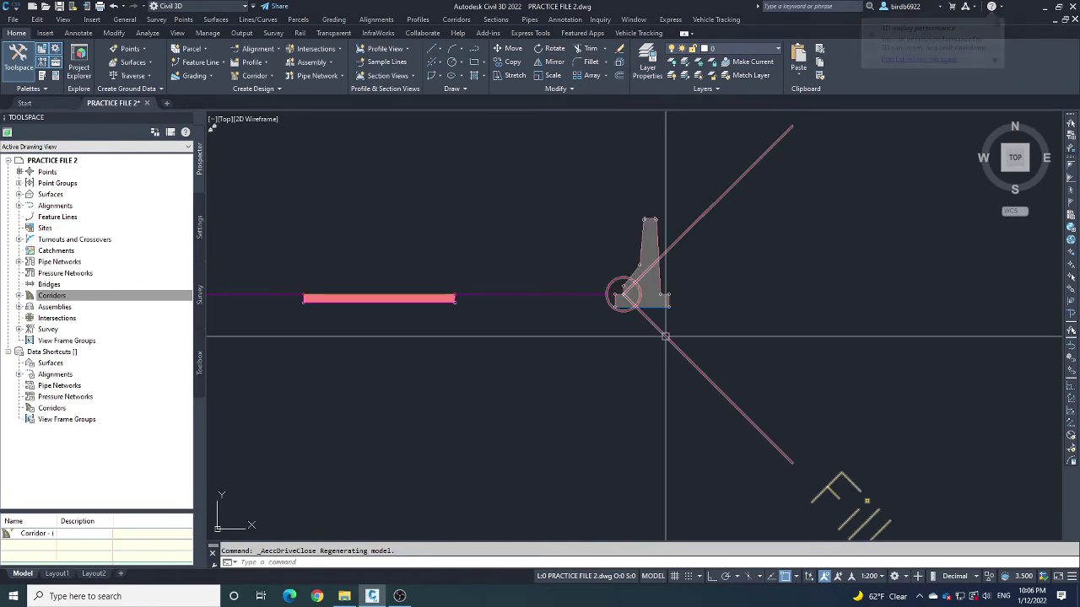
scroll(666, 308, down, 2)
scroll(675, 312, down, 5)
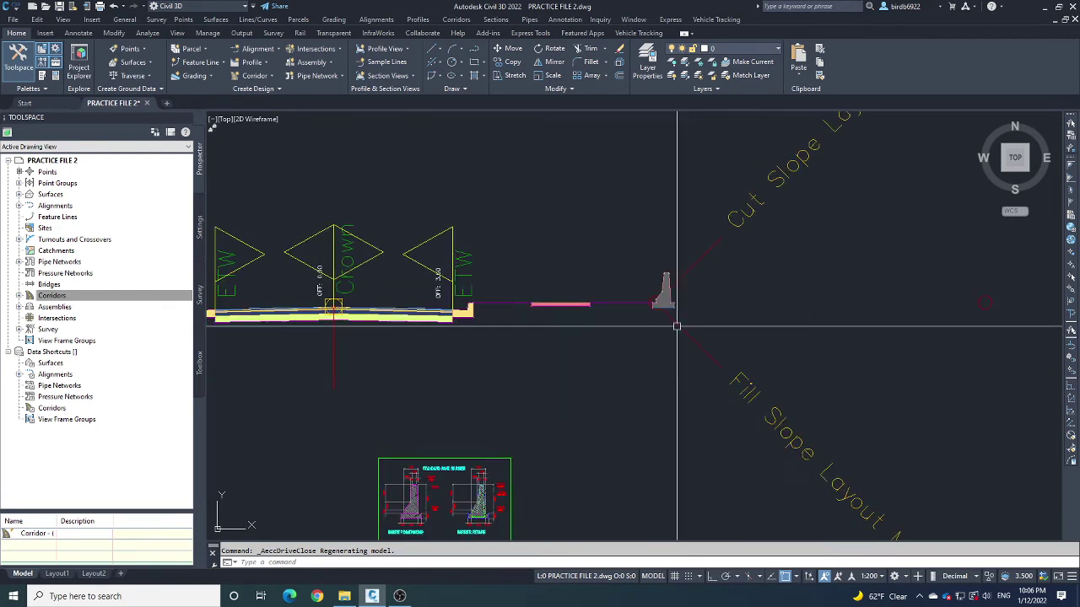
scroll(718, 330, down, 3)
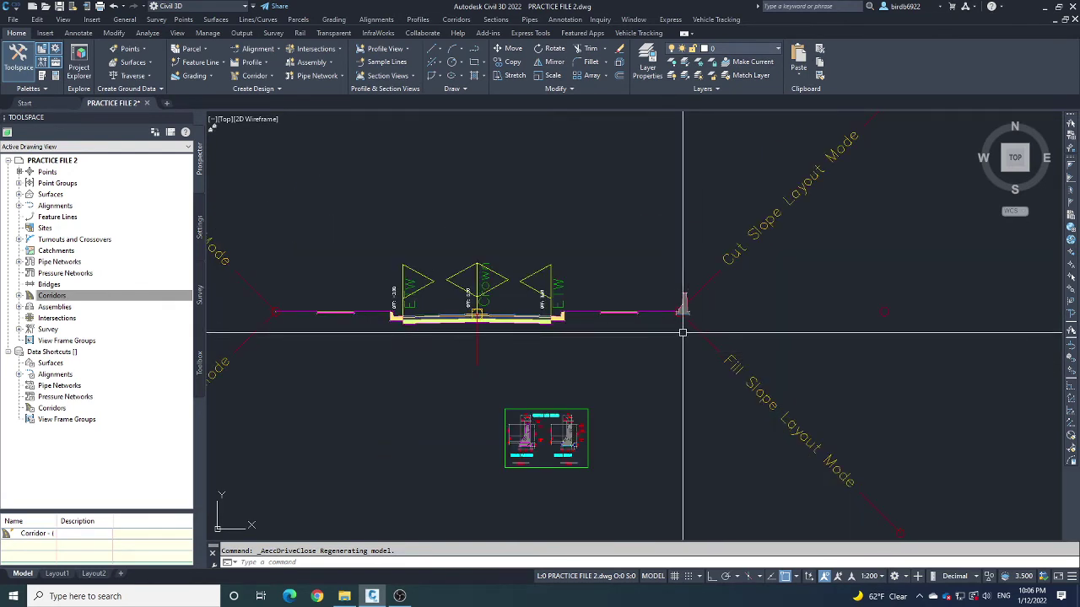
- Compare the barrier shape in the road assembly with the standard road barrier detail drawn below it
scroll(682, 312, up, 3)
scroll(681, 312, up, 1)
scroll(684, 313, down, 3)
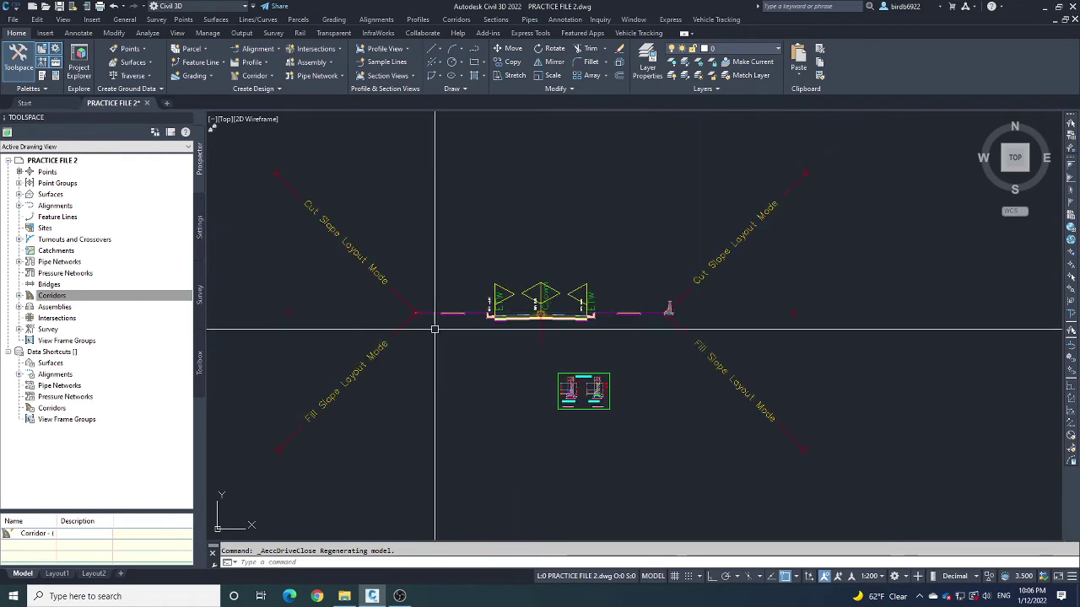
scroll(408, 338, down, 2)
scroll(456, 346, down, 1)
scroll(470, 354, up, 10)
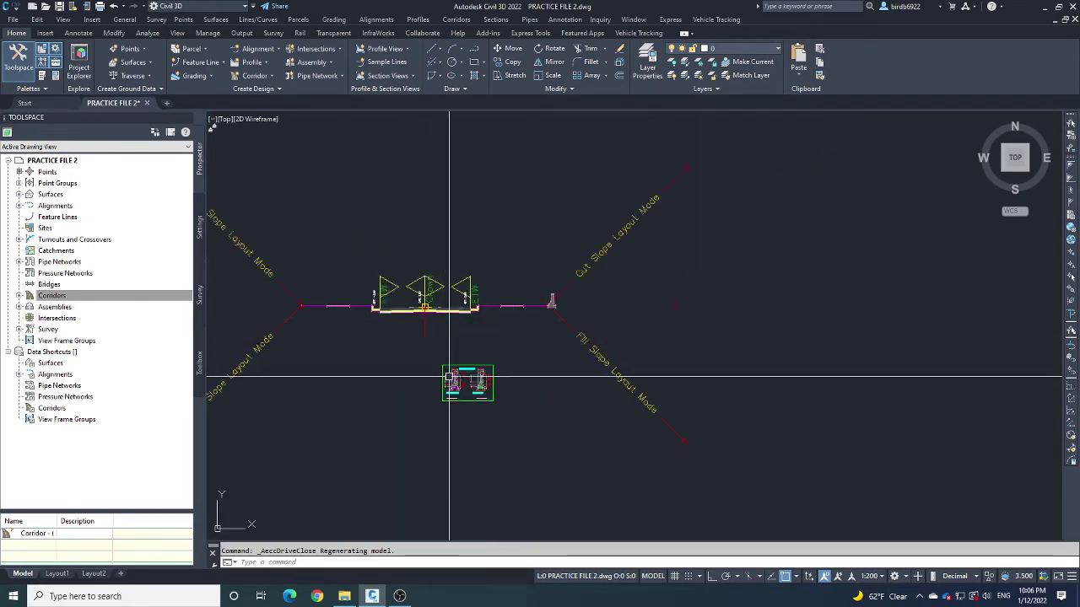
scroll(462, 421, down, 5)
scroll(714, 222, up, 6)
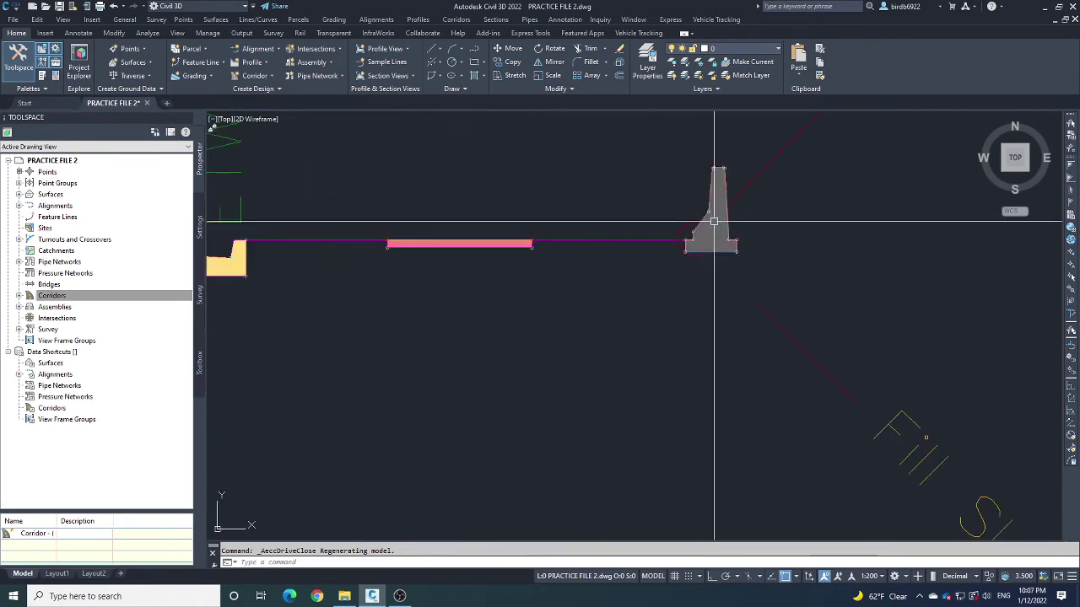
- Check the barrier and the right side slope in the ROAD-1 cross-section view at station 0+150.00
scroll(713, 258, down, 8)
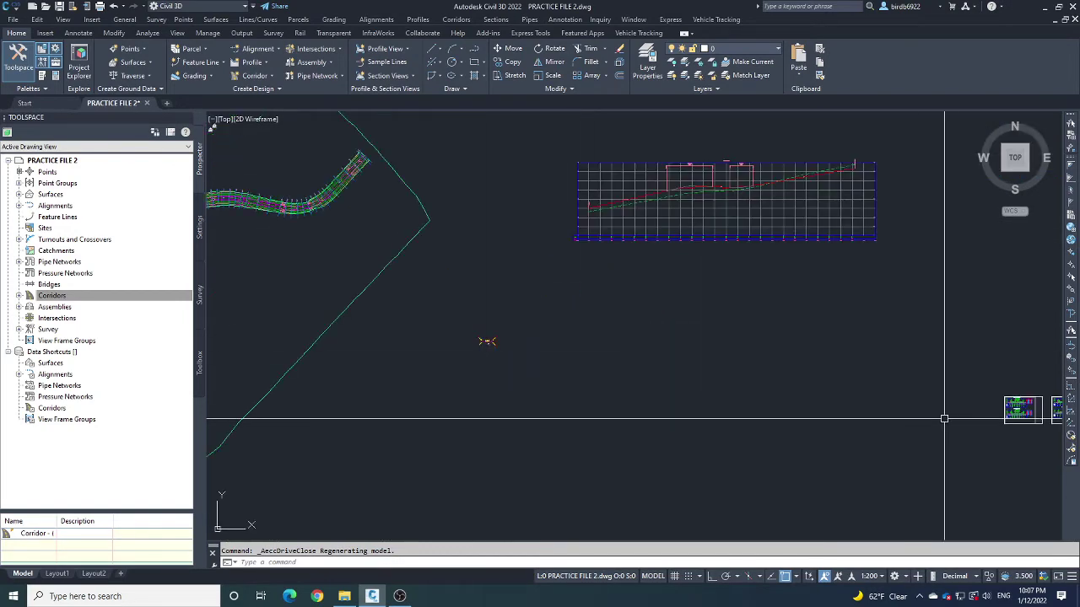
scroll(849, 362, up, 12)
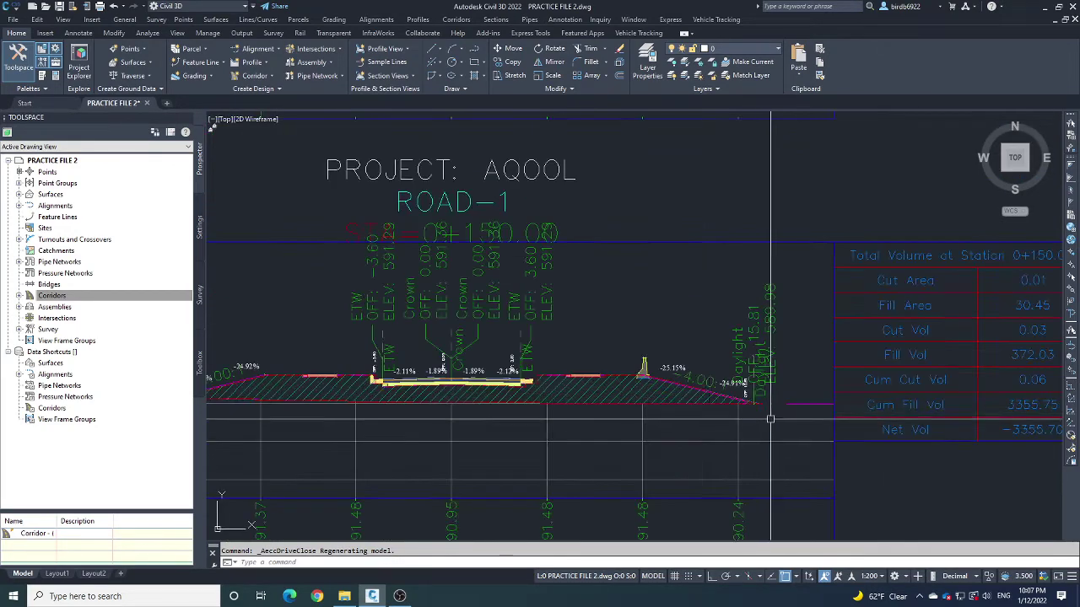
scroll(521, 297, up, 4)
scroll(558, 308, down, 6)
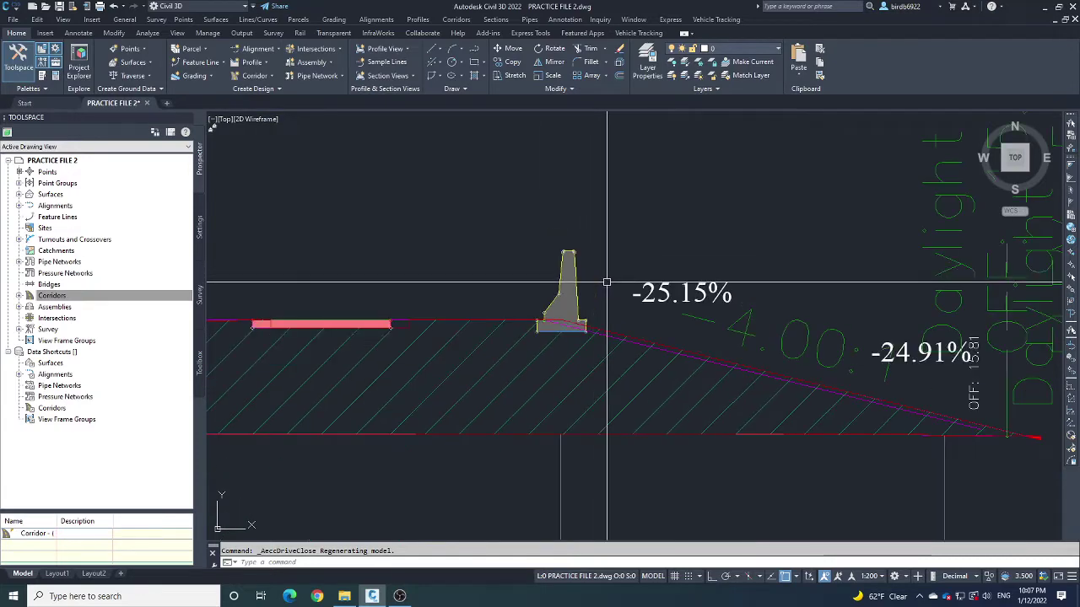
scroll(672, 300, down, 4)
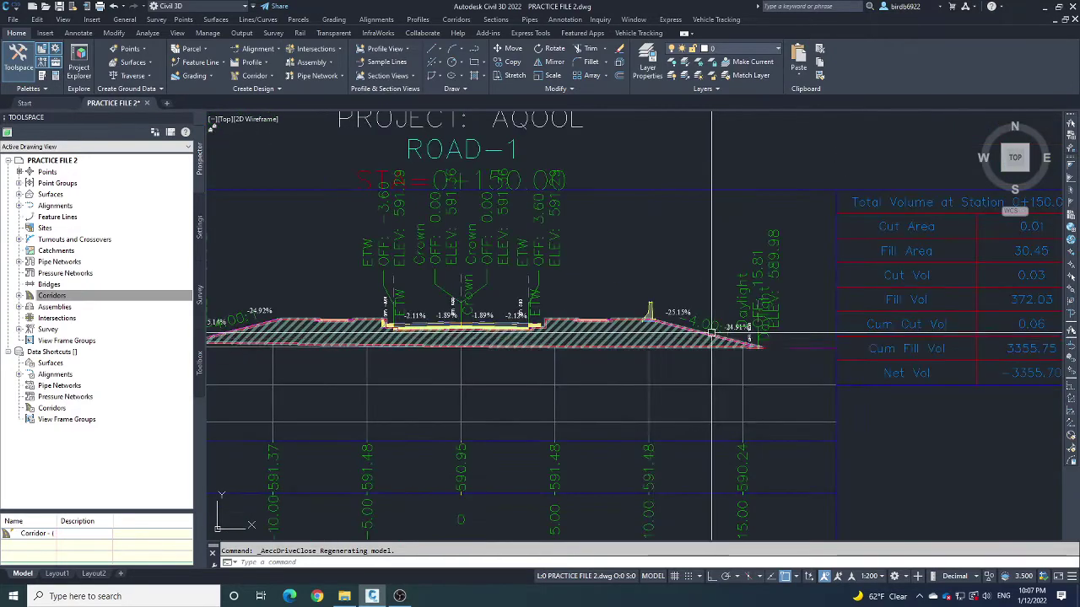
scroll(644, 319, up, 2)
scroll(645, 337, down, 4)
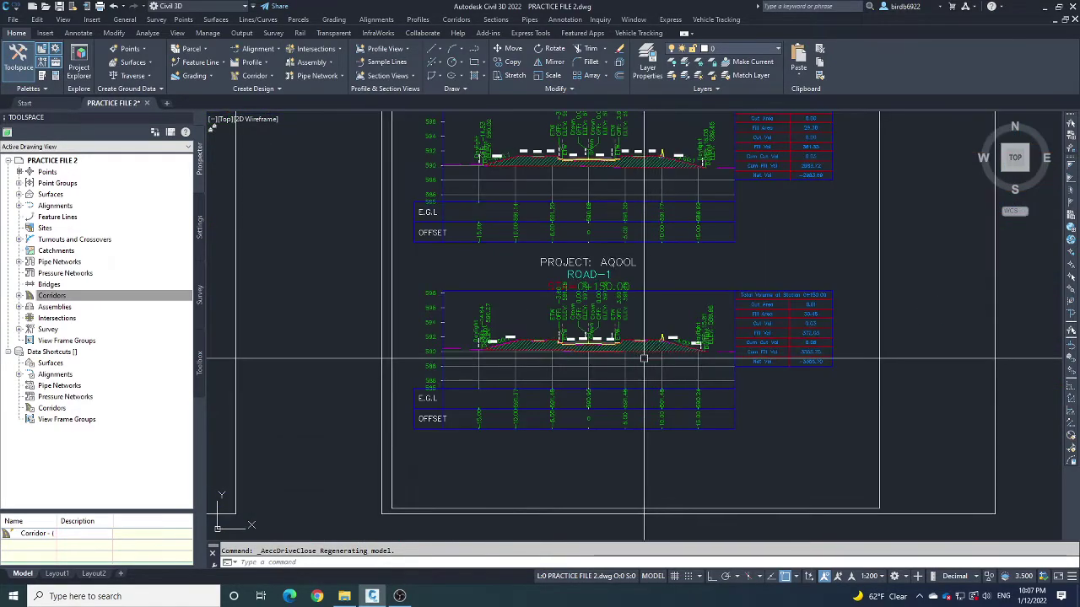
- Inspect how the barrier base meets the right side slope in the cross-section view at station 0+137.50
scroll(650, 253, up, 5)
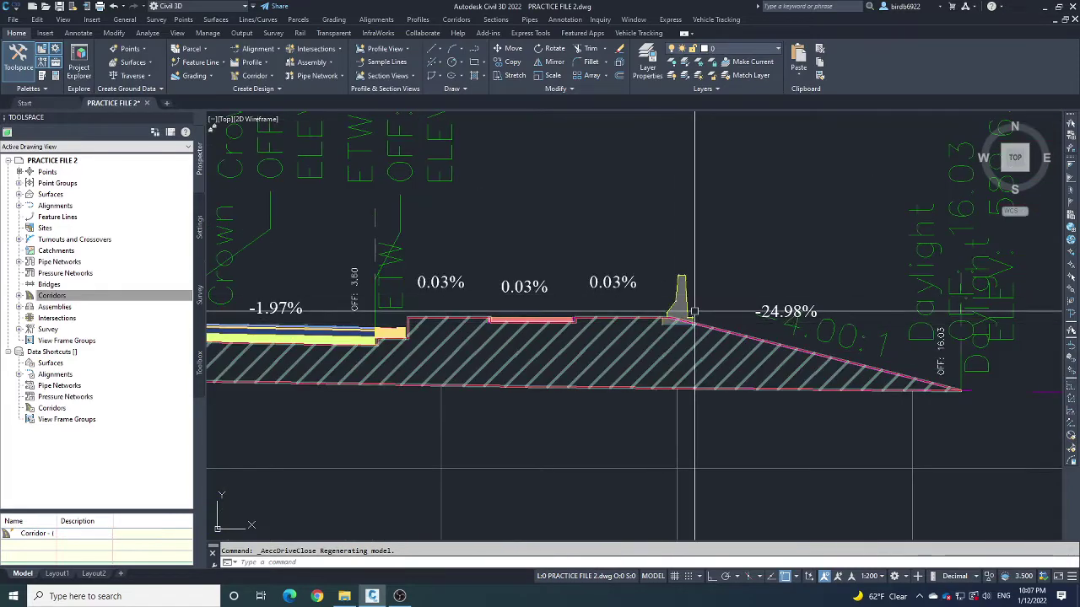
scroll(687, 308, down, 3)
scroll(630, 335, up, 10)
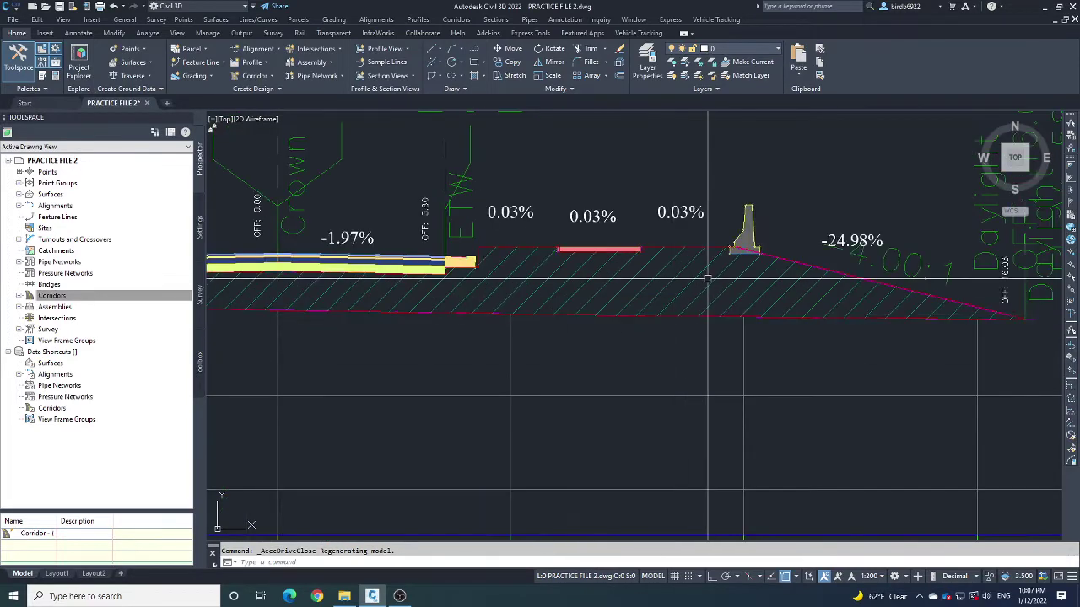
scroll(745, 210, down, 2)
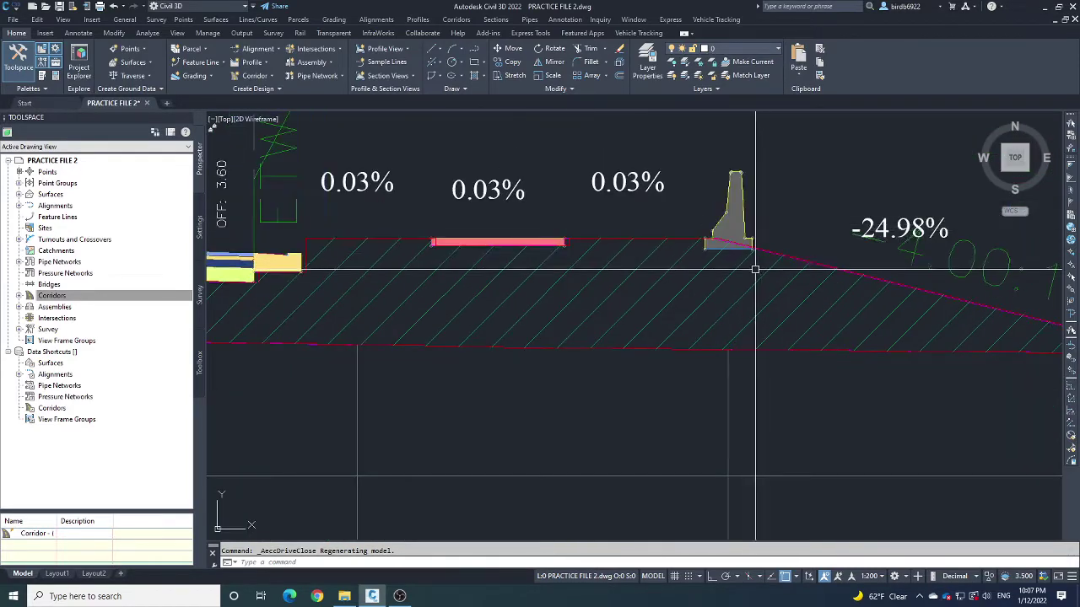
scroll(755, 269, down, 3)
scroll(760, 233, up, 2)
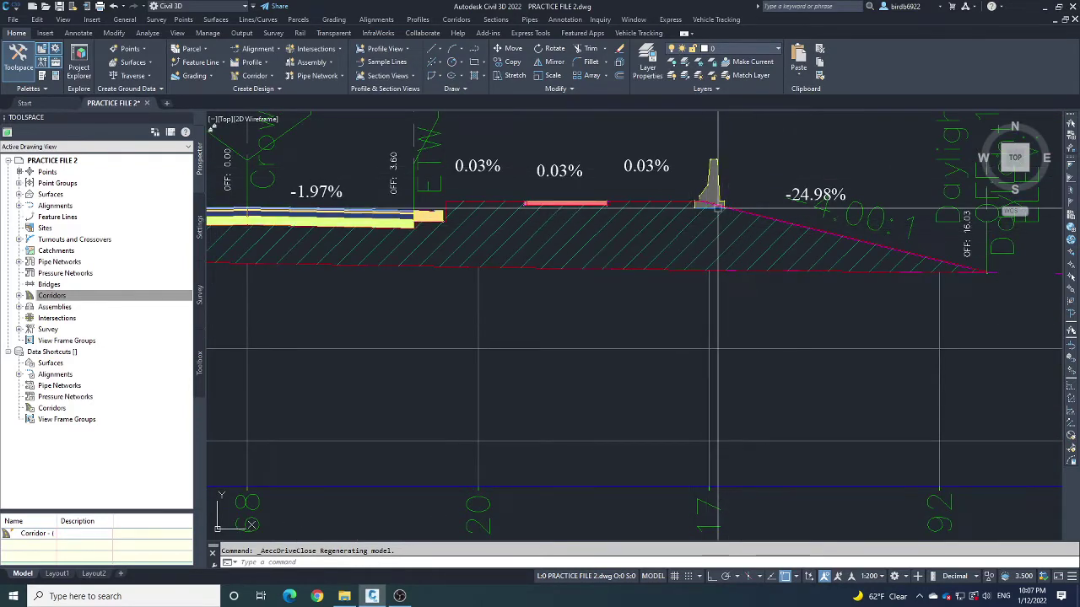
scroll(717, 205, down, 4)
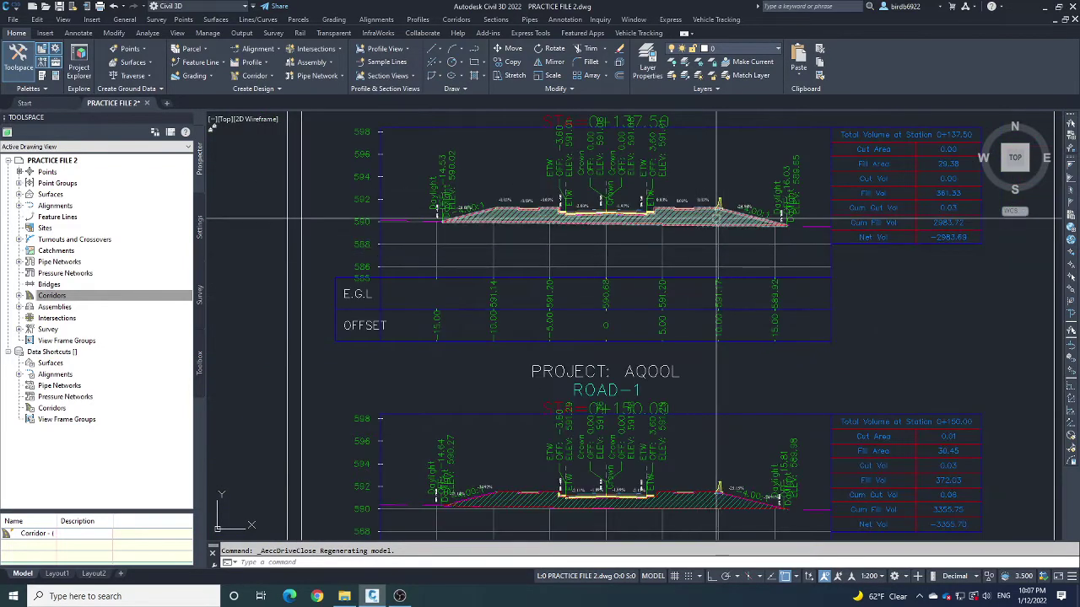
scroll(717, 220, up, 4)
scroll(727, 215, down, 2)
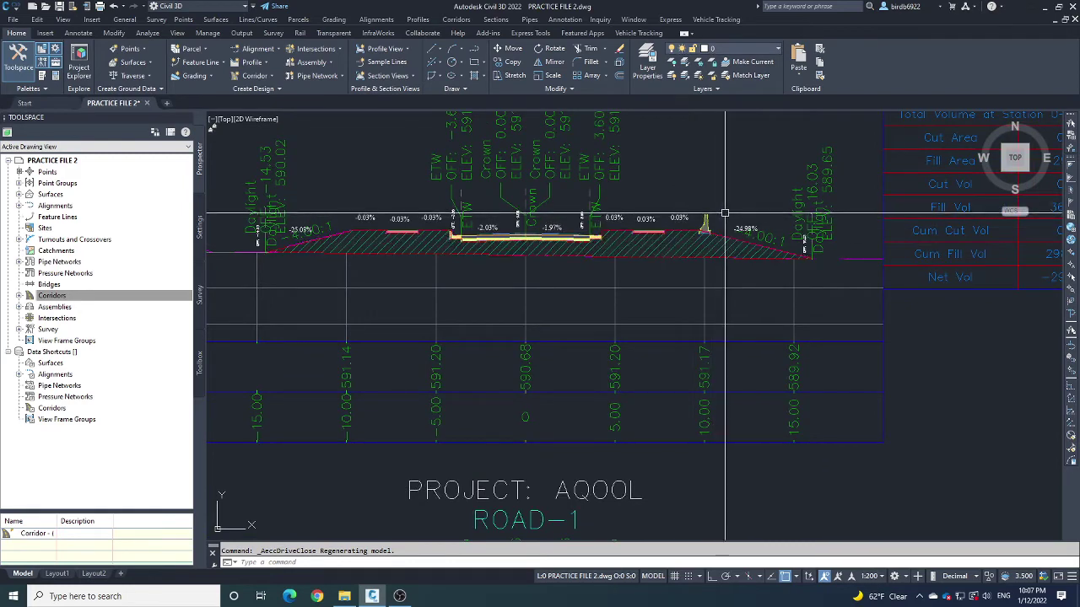
scroll(725, 213, up, 2)
scroll(701, 226, down, 2)
scroll(708, 224, up, 3)
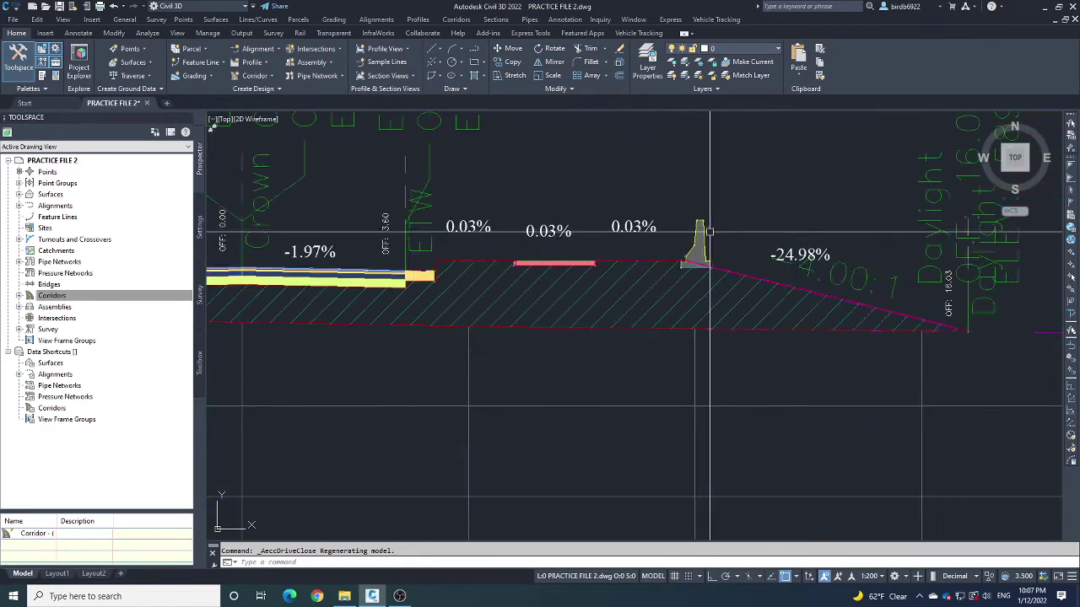
scroll(730, 184, down, 1)
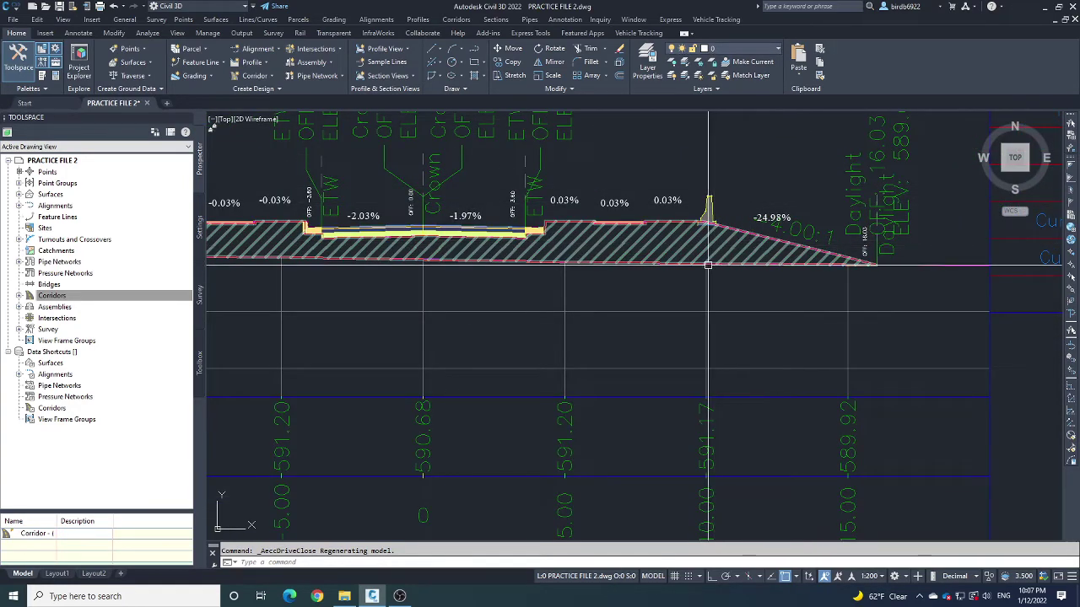
- Check the barrier in a cross-section on another section sheet and look over the row of sheets
scroll(708, 265, down, 5)
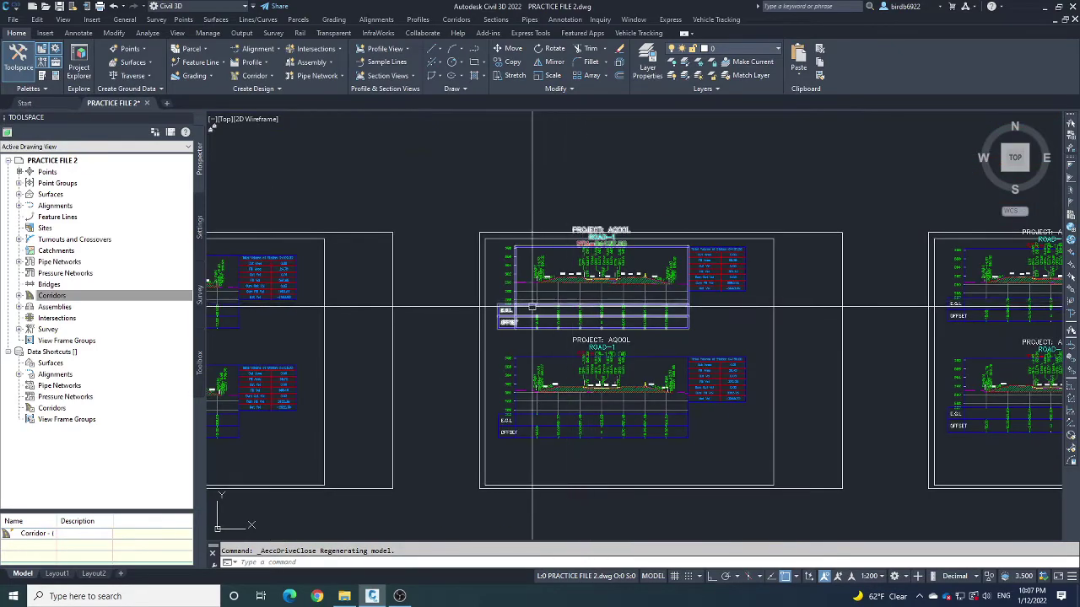
scroll(574, 313, down, 2)
scroll(801, 380, up, 7)
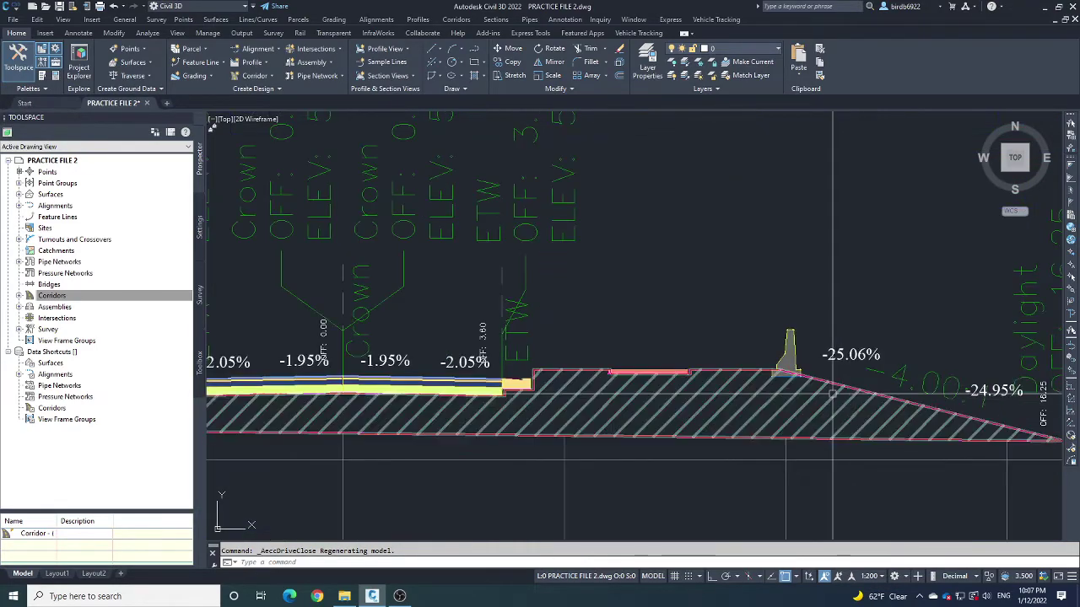
scroll(832, 392, up, 2)
scroll(807, 333, down, 10)
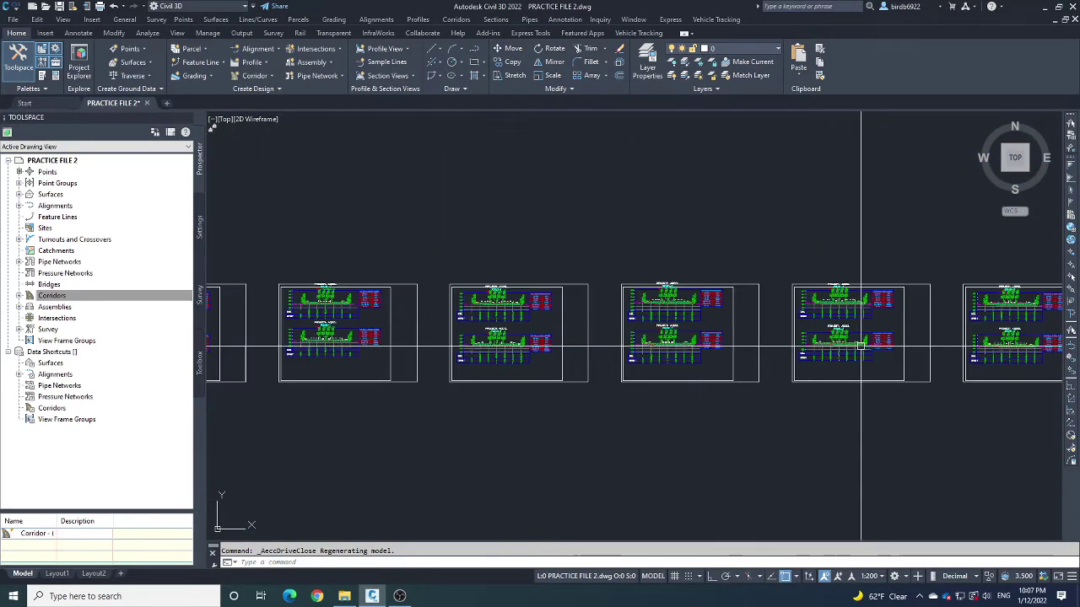
- Return to the road assembly and review the barrier dimensions and rebars in the STANDARD ROAD BARRIER detail
scroll(487, 286, down, 2)
mouse_move(349, 244)
middle_down()
mouse_move(487, 286)
mouse_move(587, 277)
middle_up()
scroll(479, 292, up, 4)
scroll(479, 293, up, 4)
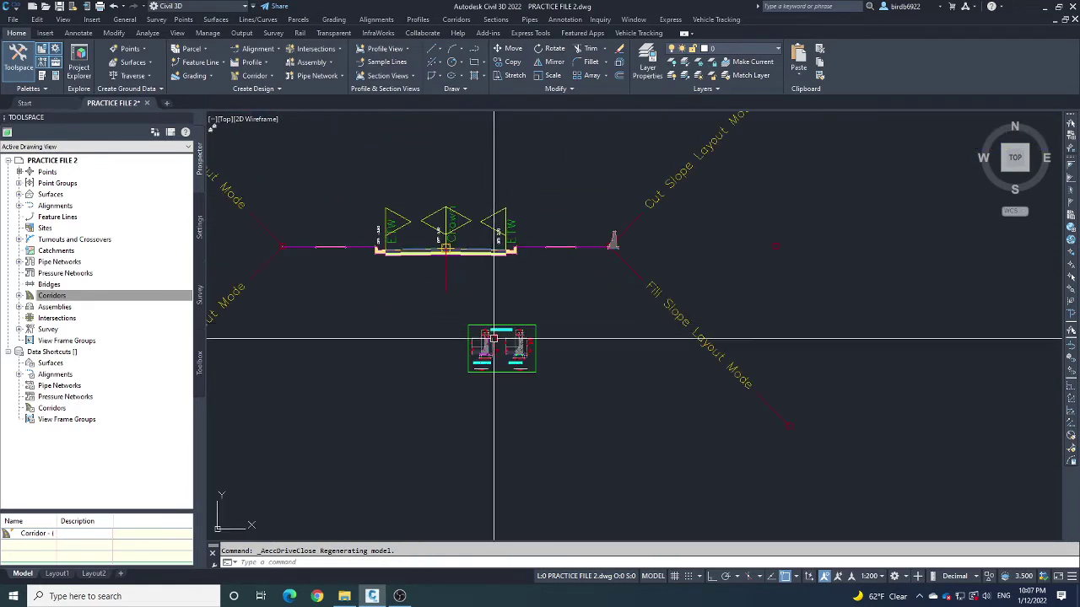
scroll(563, 314, up, 4)
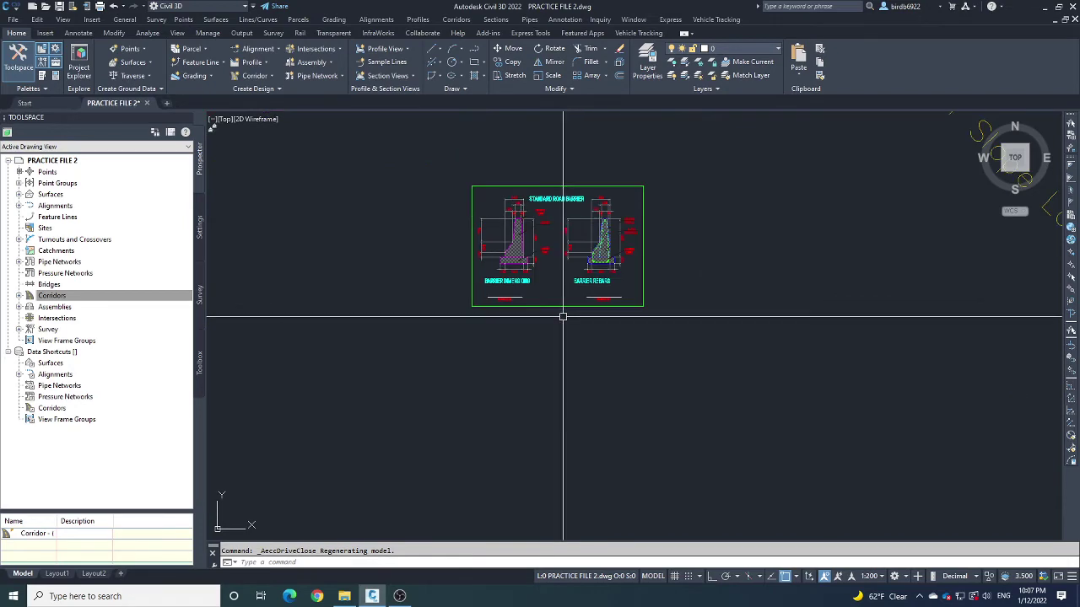
scroll(530, 260, up, 4)
scroll(518, 252, down, 6)
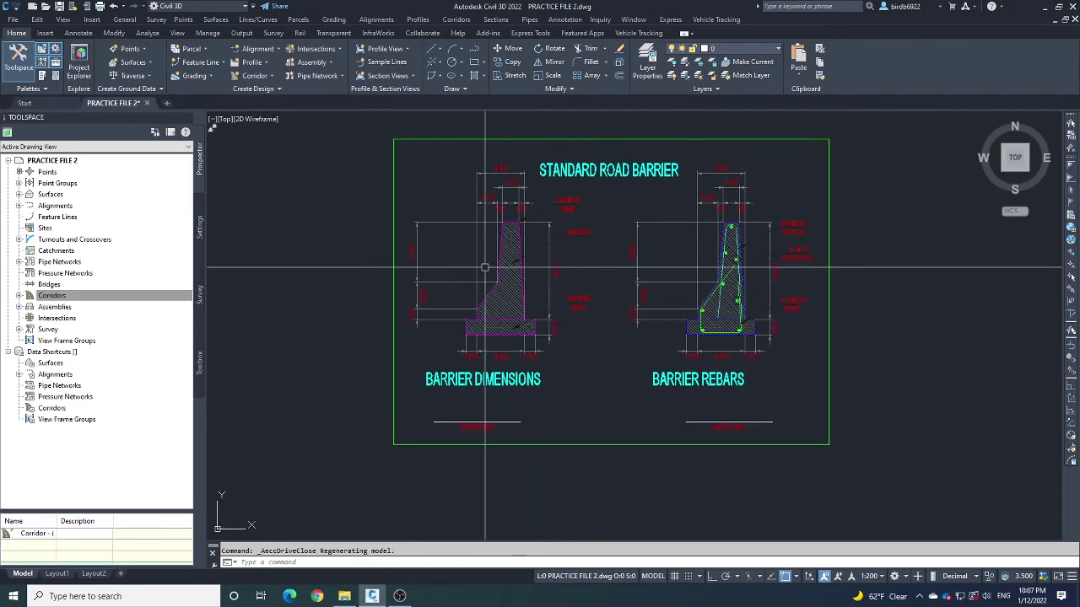
middle_drag(519, 369, 485, 345)
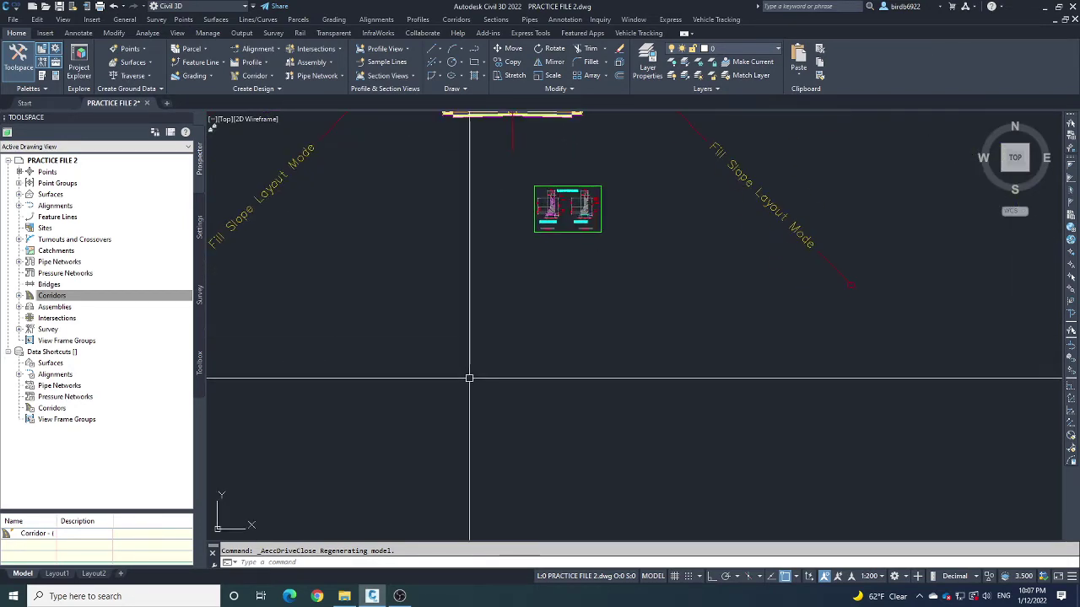
- Draw an irregular open polyline with six segments in the empty area below the STANDARD ROAD BARRIER detail
key(Escape)
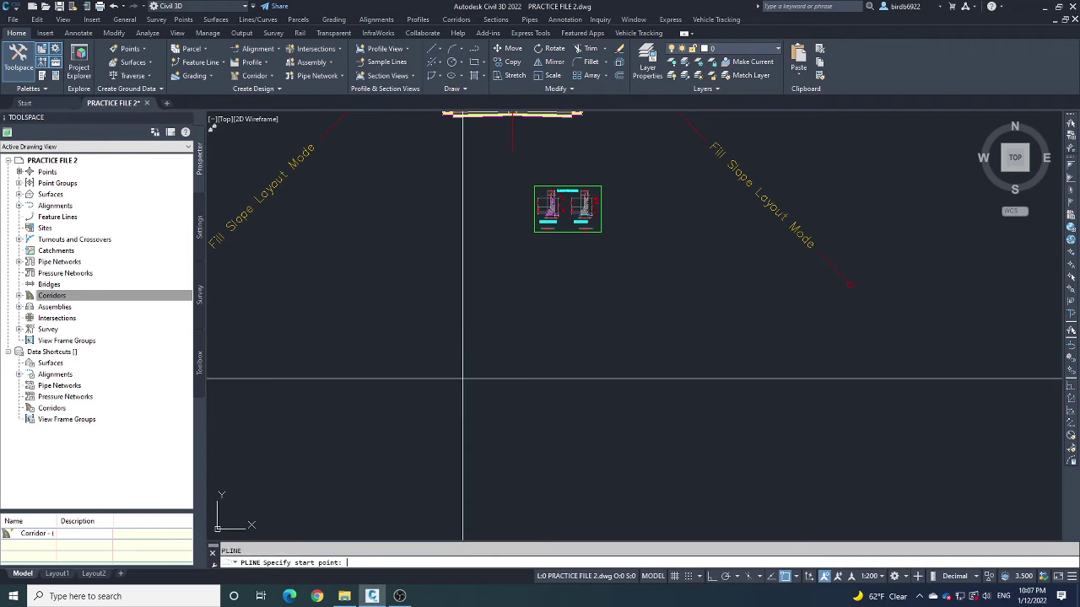
click(373, 408)
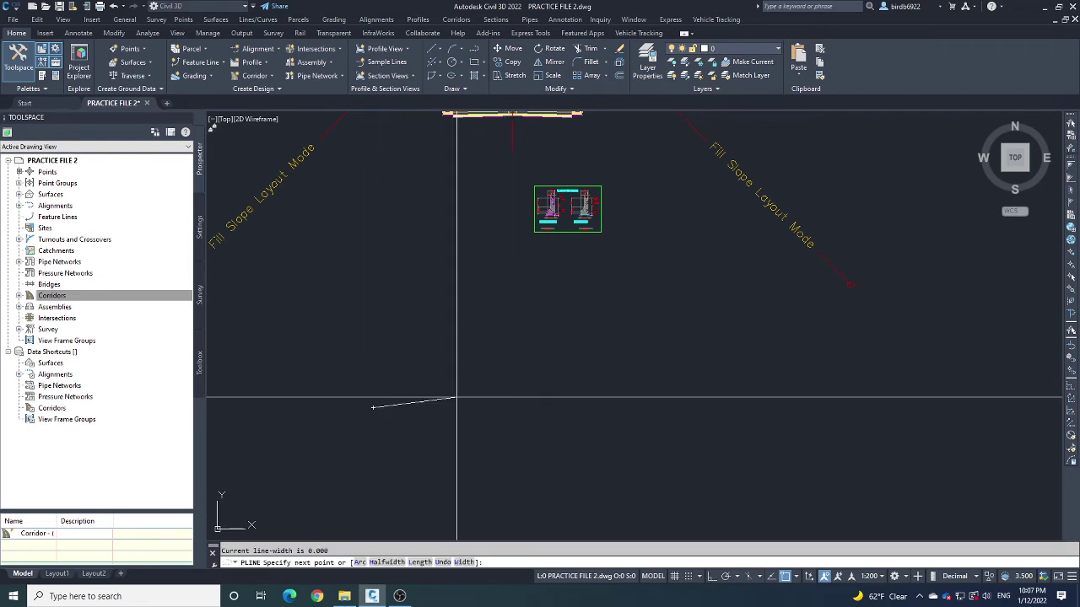
click(487, 387)
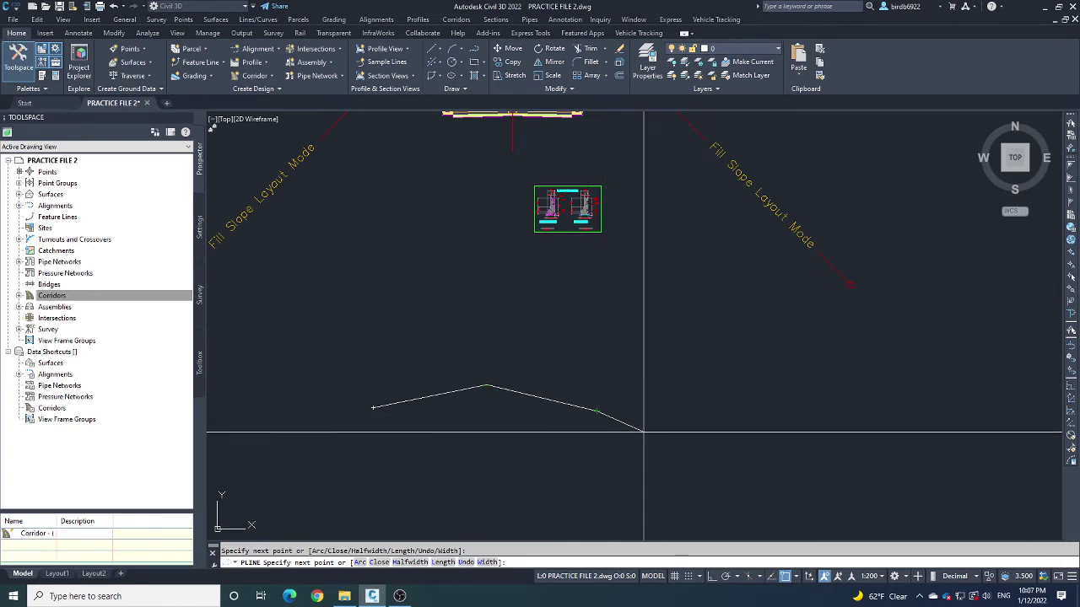
scroll(640, 432, up, 2)
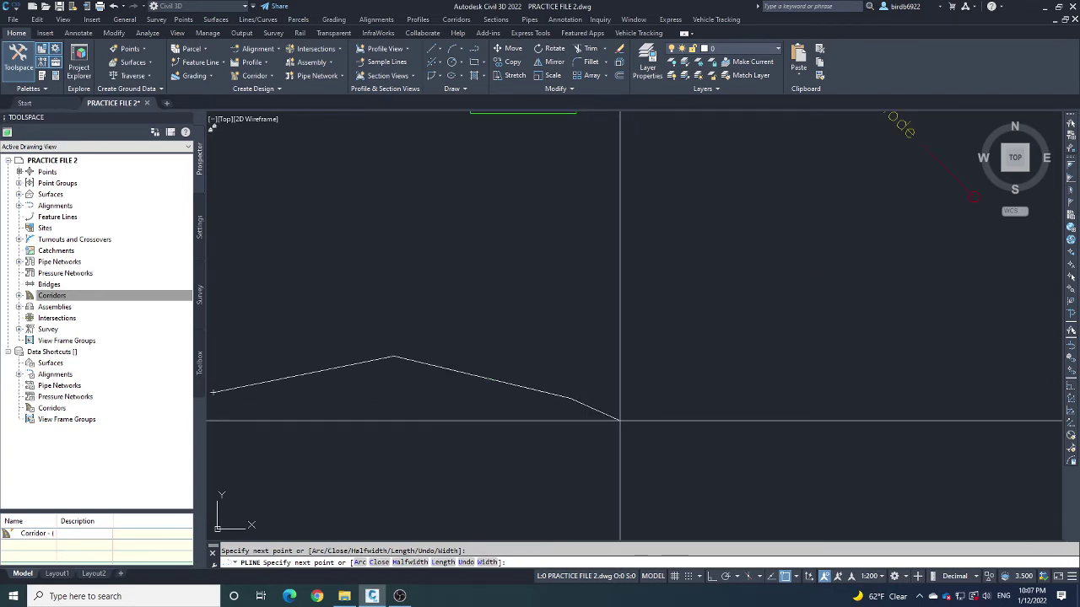
click(659, 418)
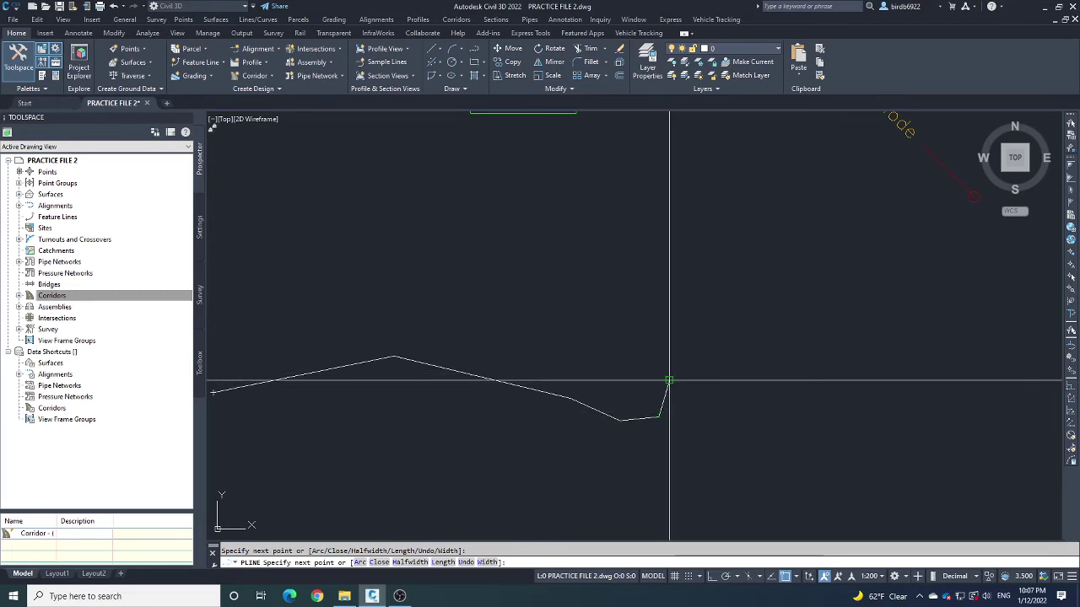
click(669, 382)
click(822, 337)
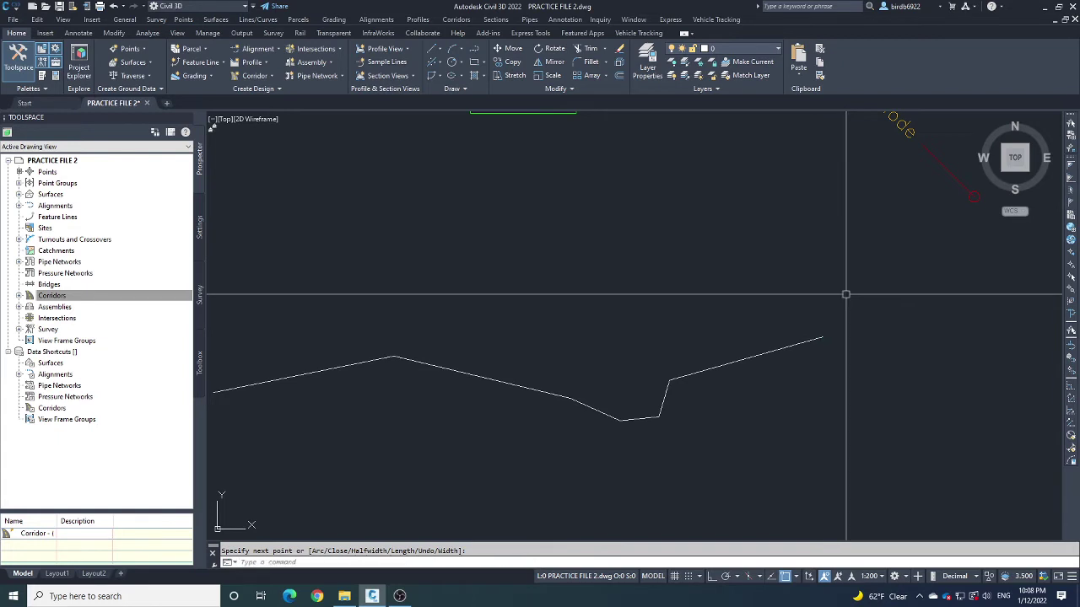
scroll(845, 294, down, 2)
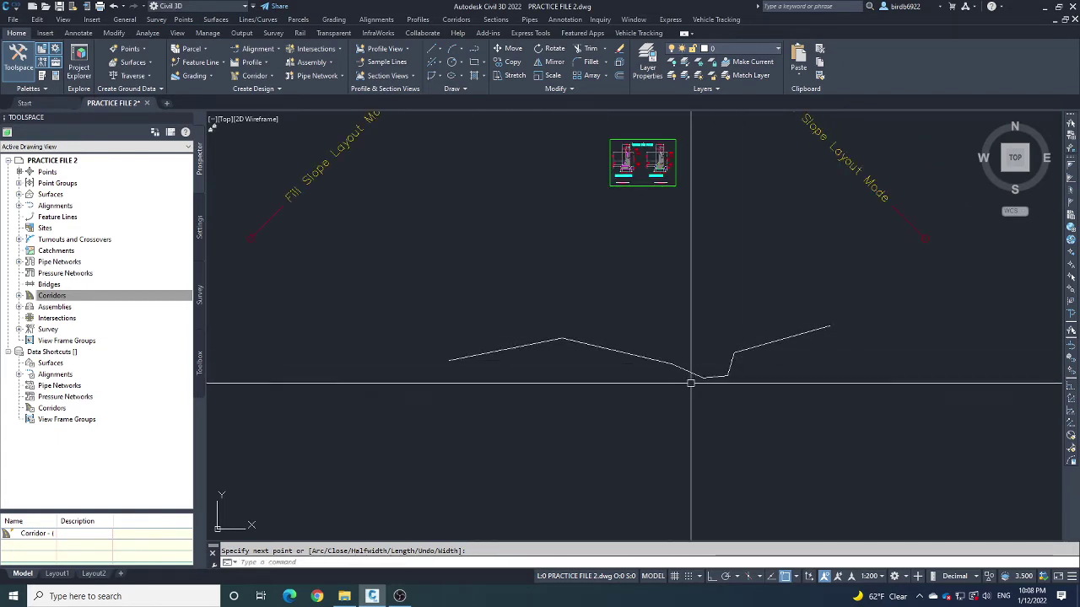
- Convert the new polyline into a subassembly named BARRIER1 with multiple links, erasing the existing entity
click(688, 372)
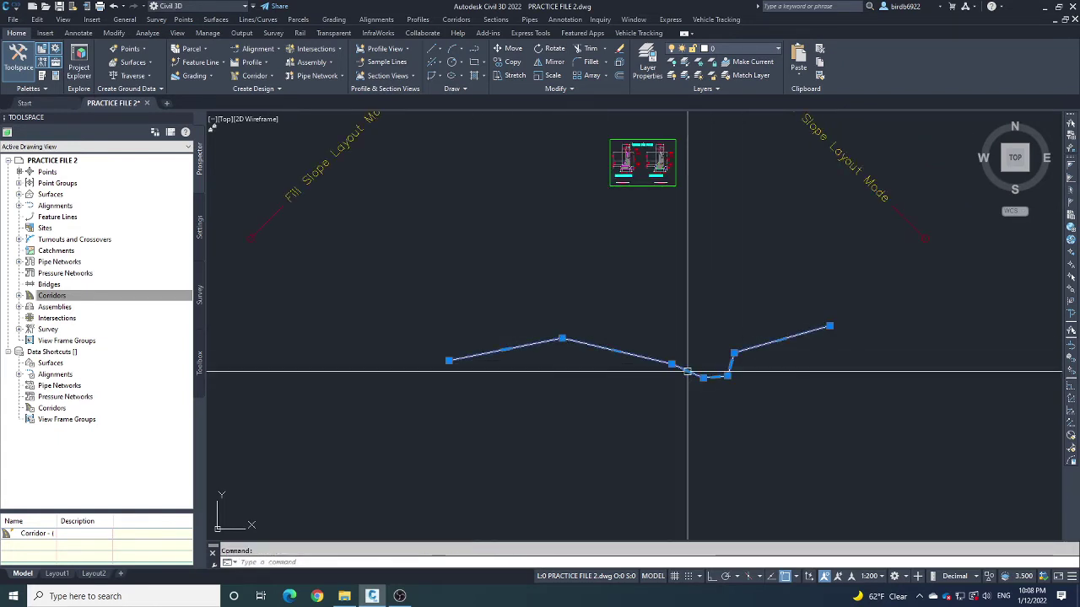
click(277, 89)
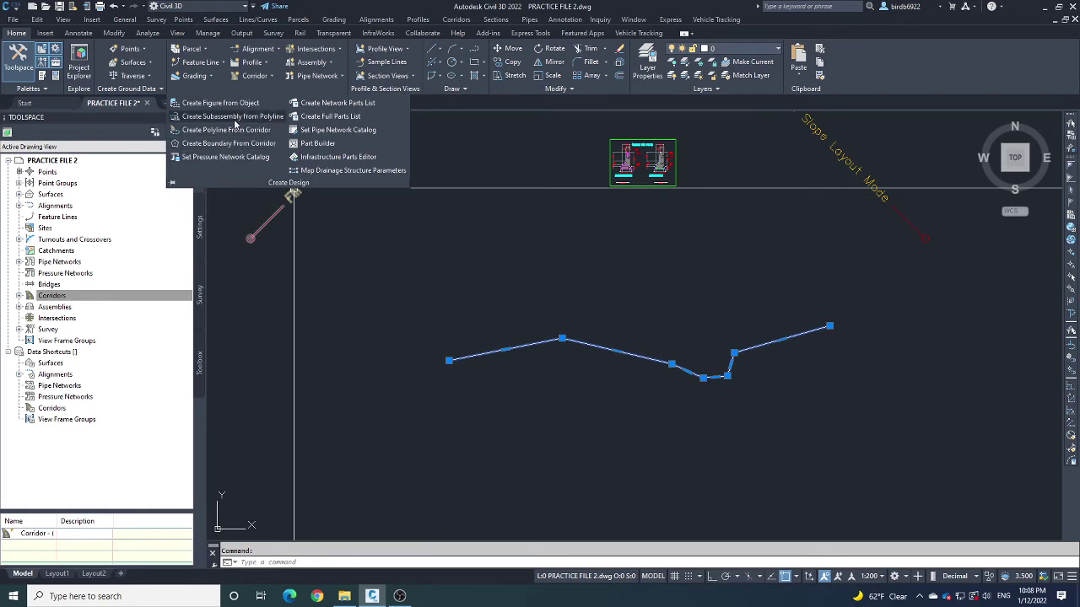
click(605, 348)
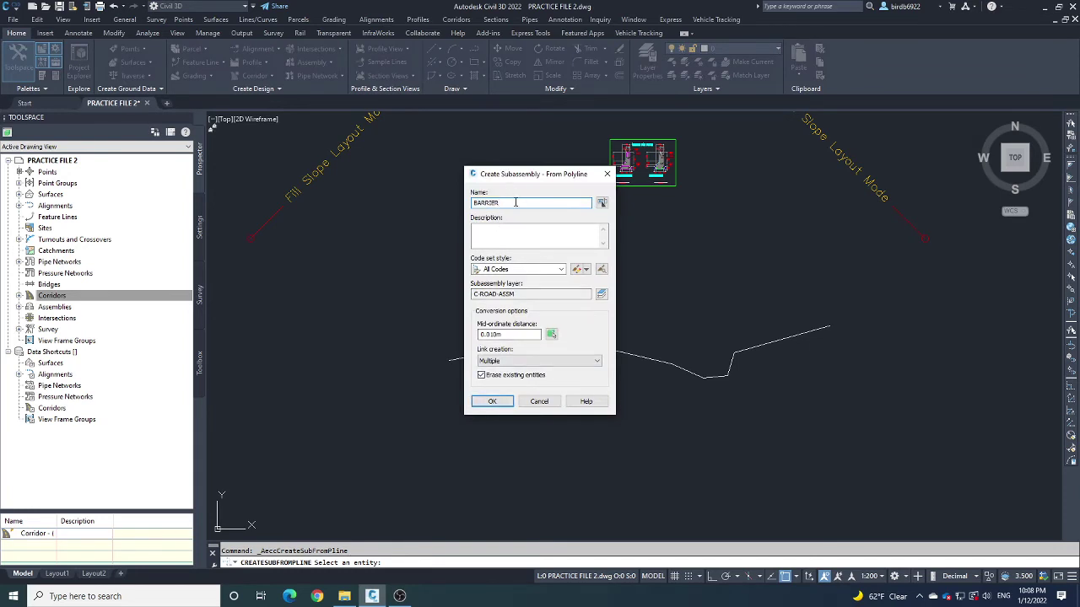
click(501, 405)
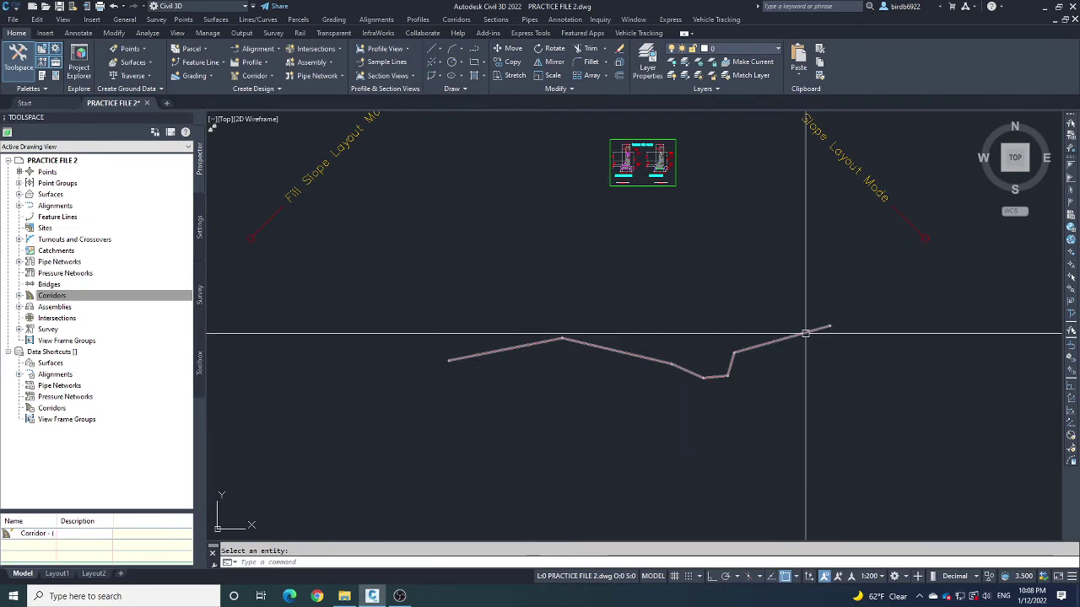
- Select the new polyline subassembly to check it, and compare it with the road assembly above
scroll(555, 374, down, 5)
scroll(631, 372, up, 5)
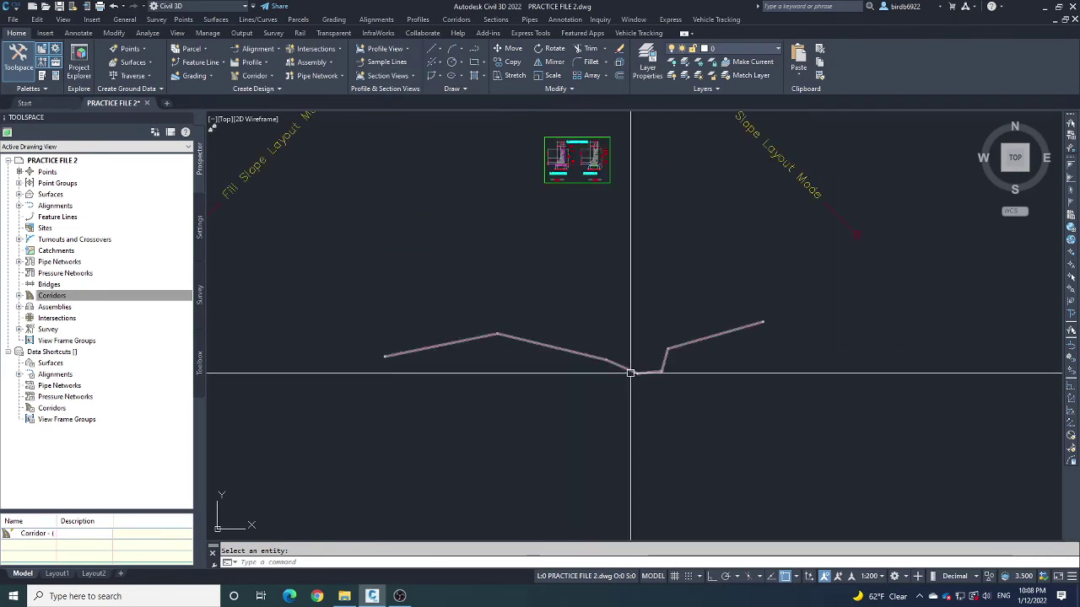
scroll(550, 350, down, 2)
click(551, 347)
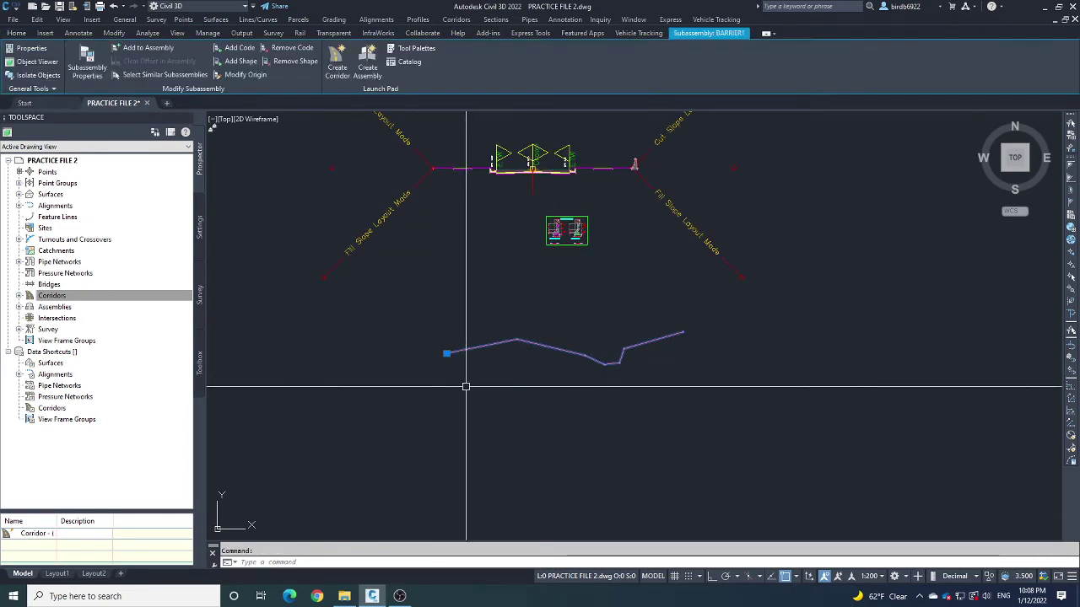
scroll(467, 385, down, 4)
scroll(641, 388, down, 2)
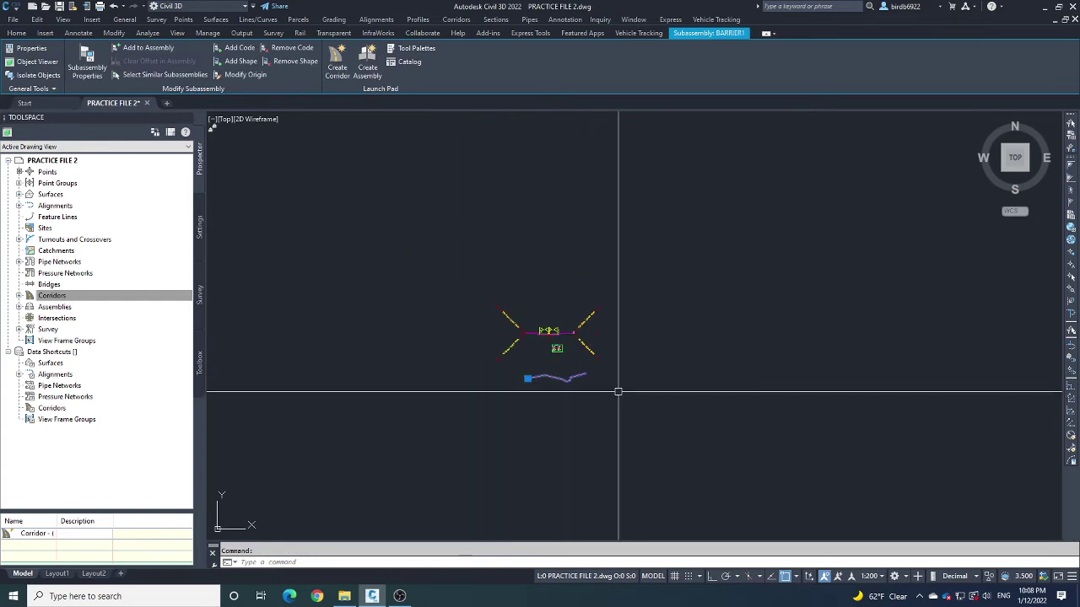
scroll(616, 363, up, 3)
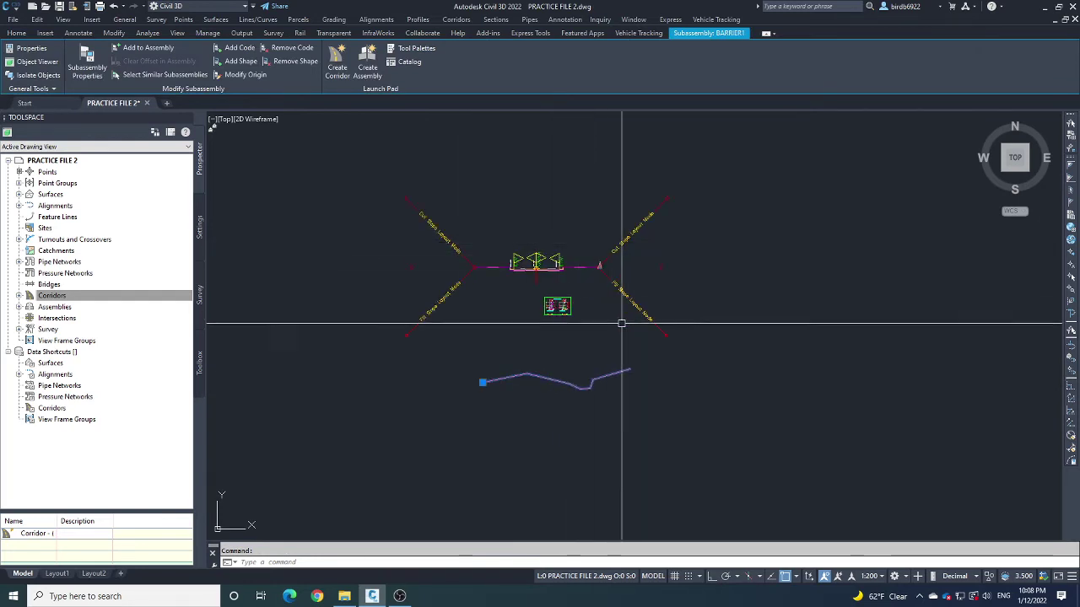
key(Escape)
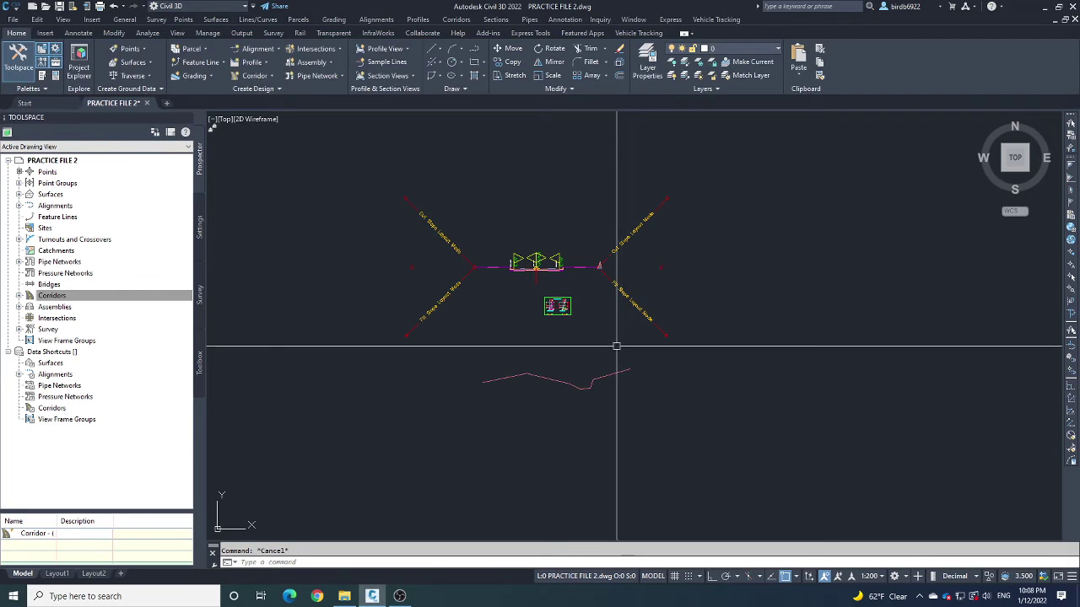
scroll(463, 287, down, 2)
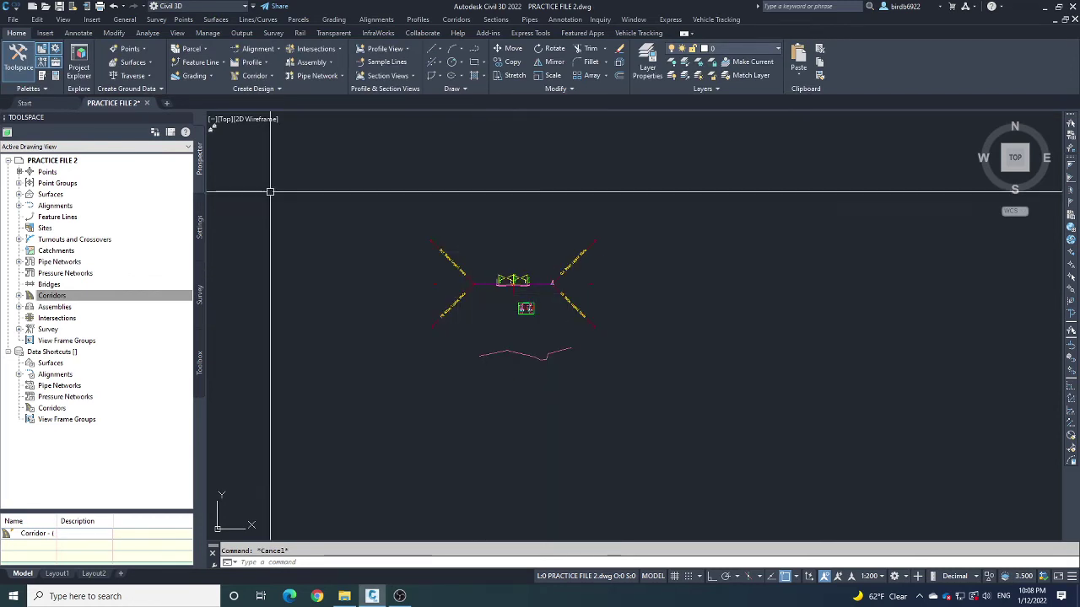
- Close the Toolspace and look over the road assembly with its attached barrier
click(185, 118)
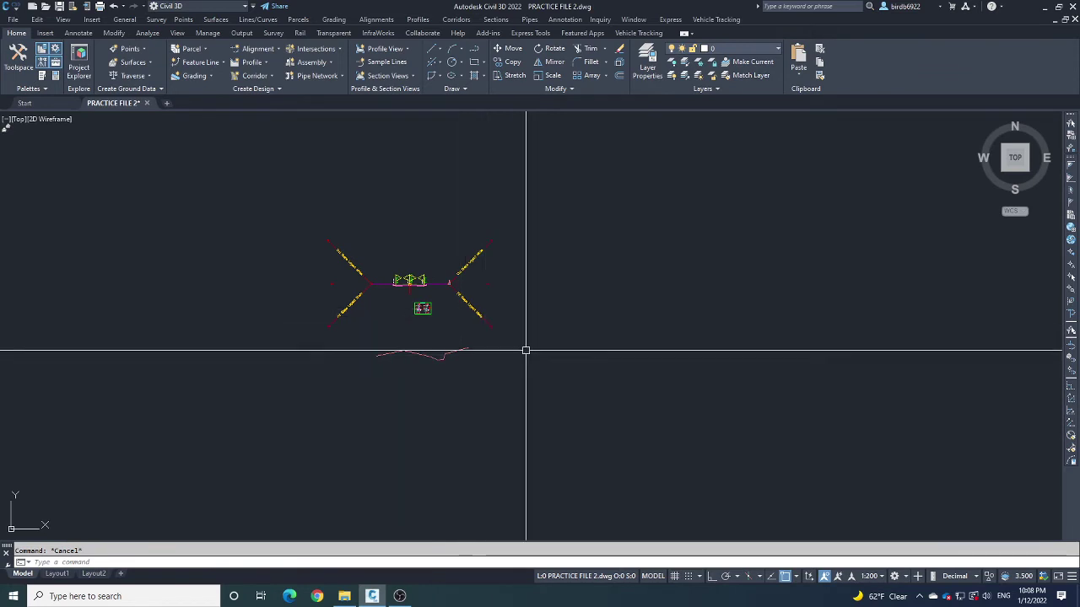
scroll(507, 341, up, 4)
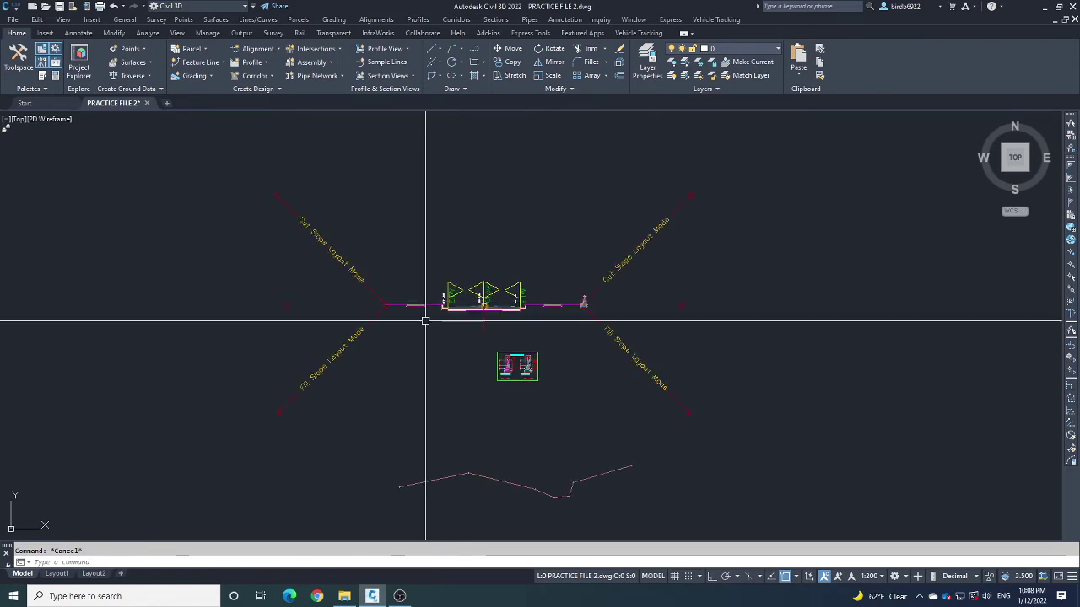
scroll(470, 313, up, 2)
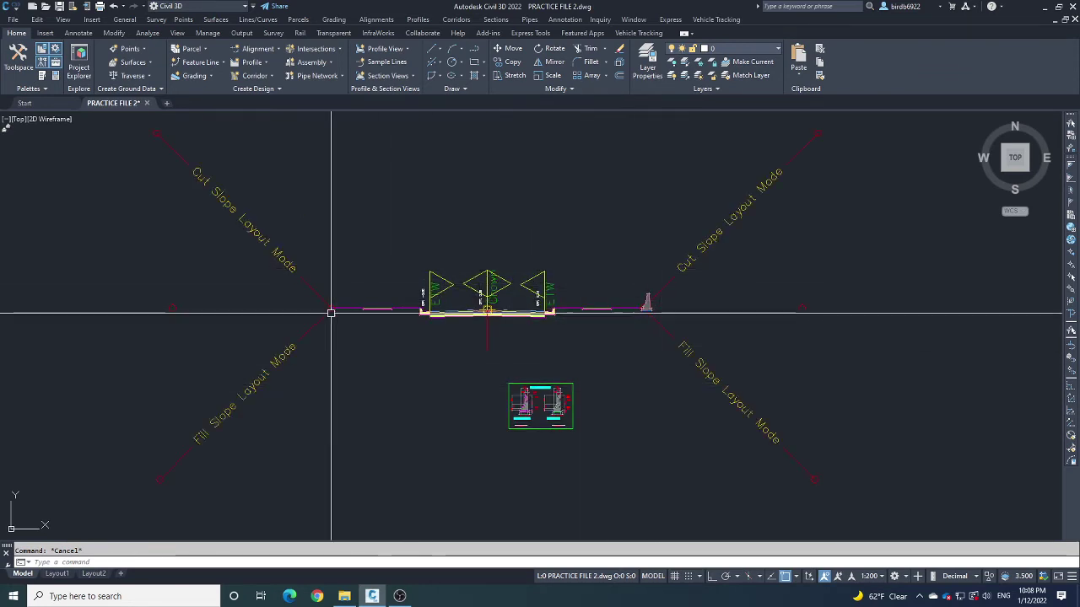
scroll(426, 307, up, 2)
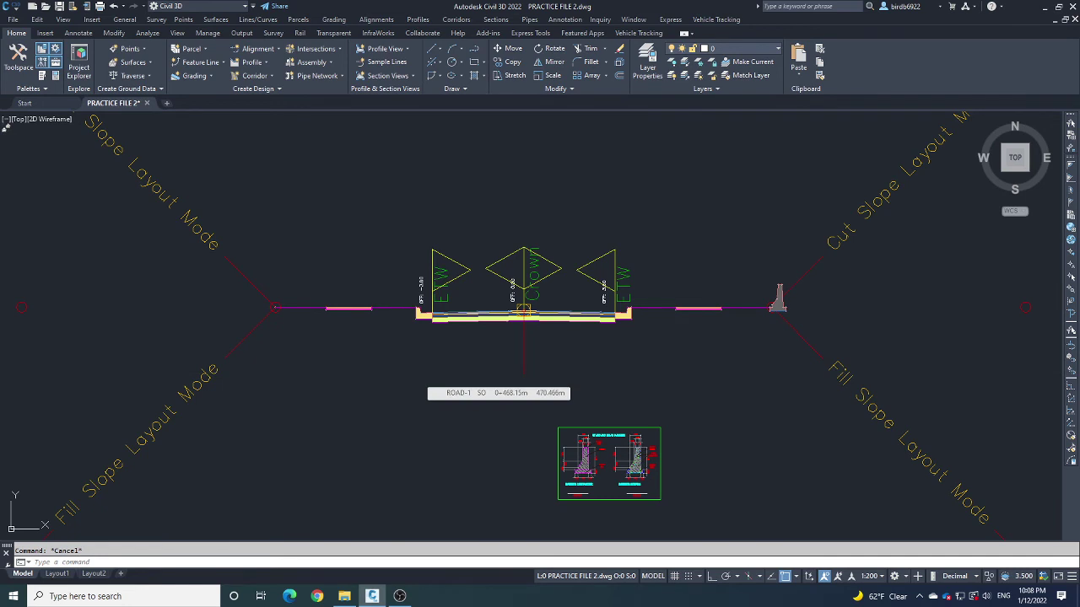
- Browse the Civil Metric Subassemblies tool palettes, including Lanes, Trench Pipes, Basic, Shoulders, Medians, Daylight and Conditional, and close them
key(ctrl+3)
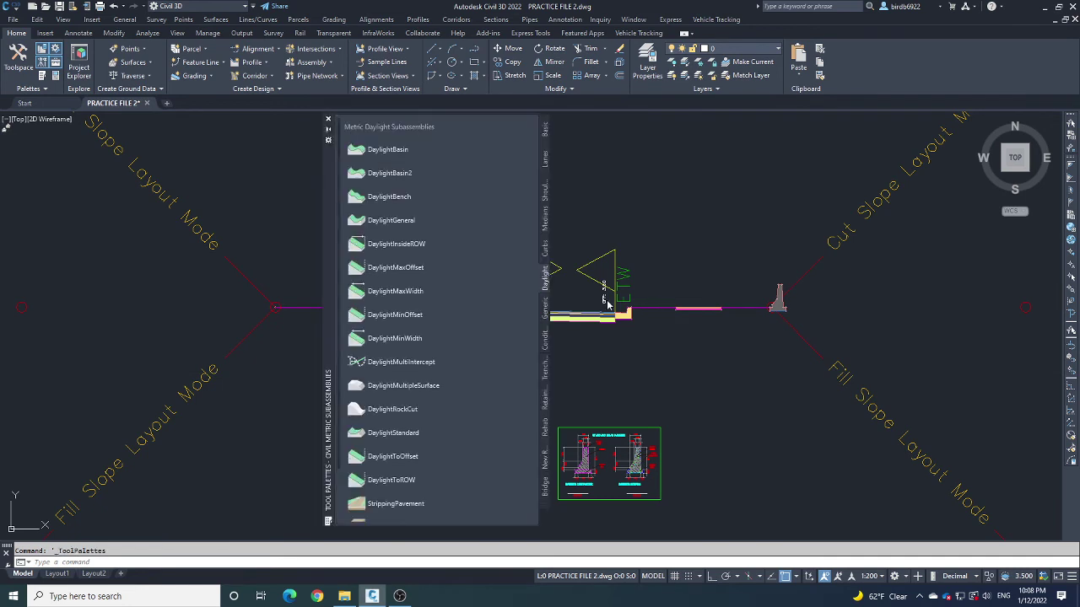
click(544, 159)
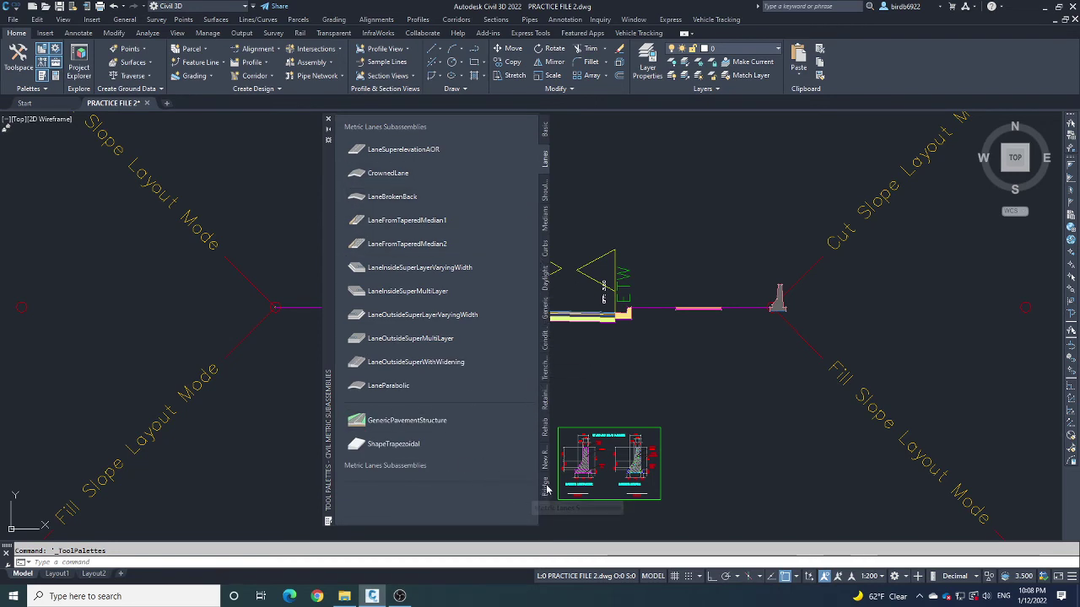
click(543, 397)
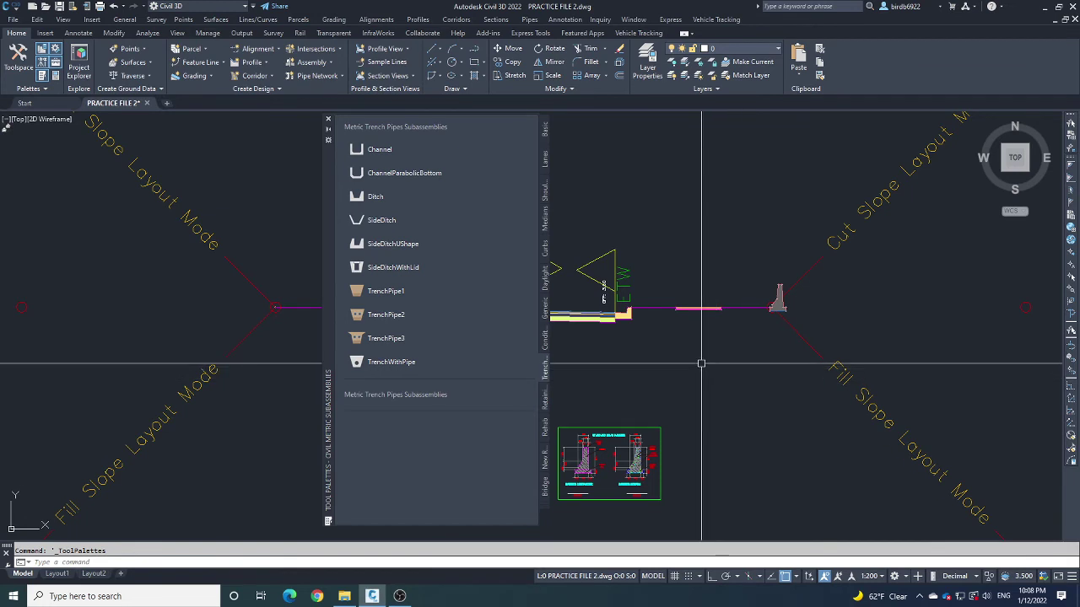
click(546, 134)
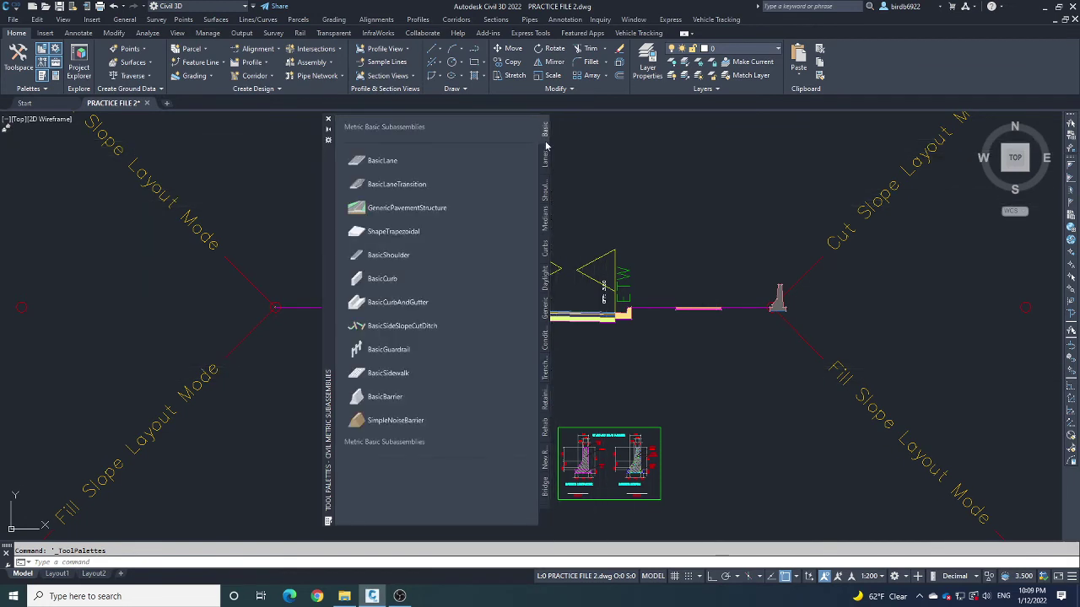
click(545, 157)
click(545, 189)
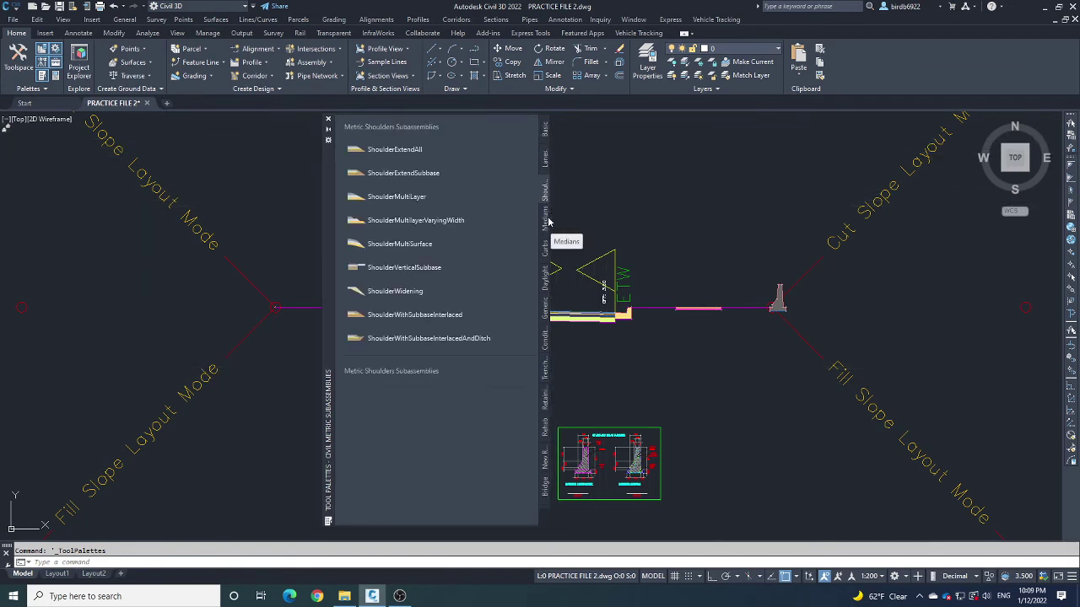
click(546, 221)
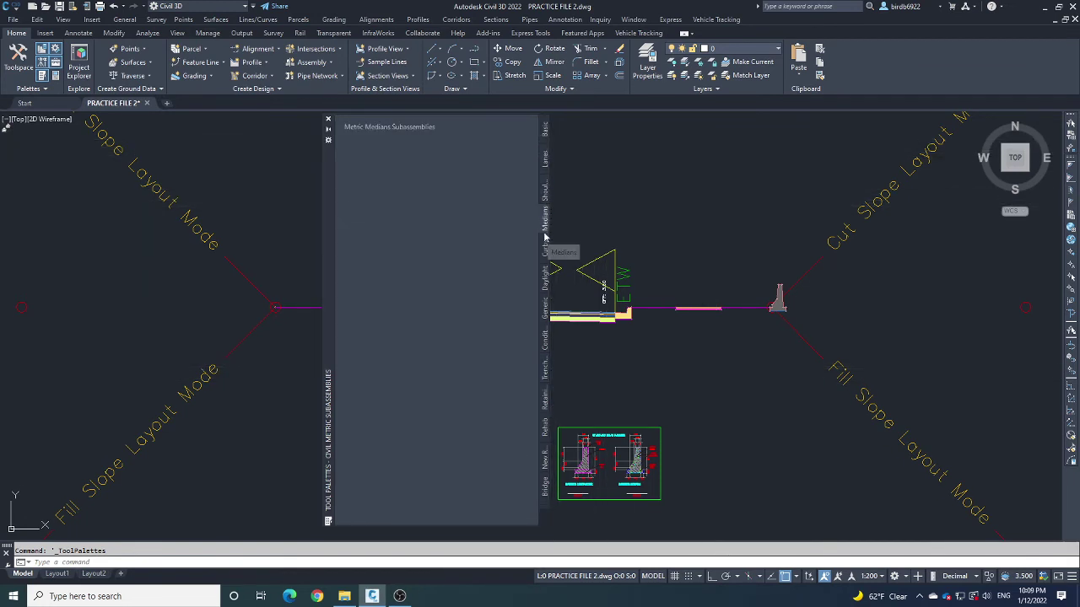
click(545, 279)
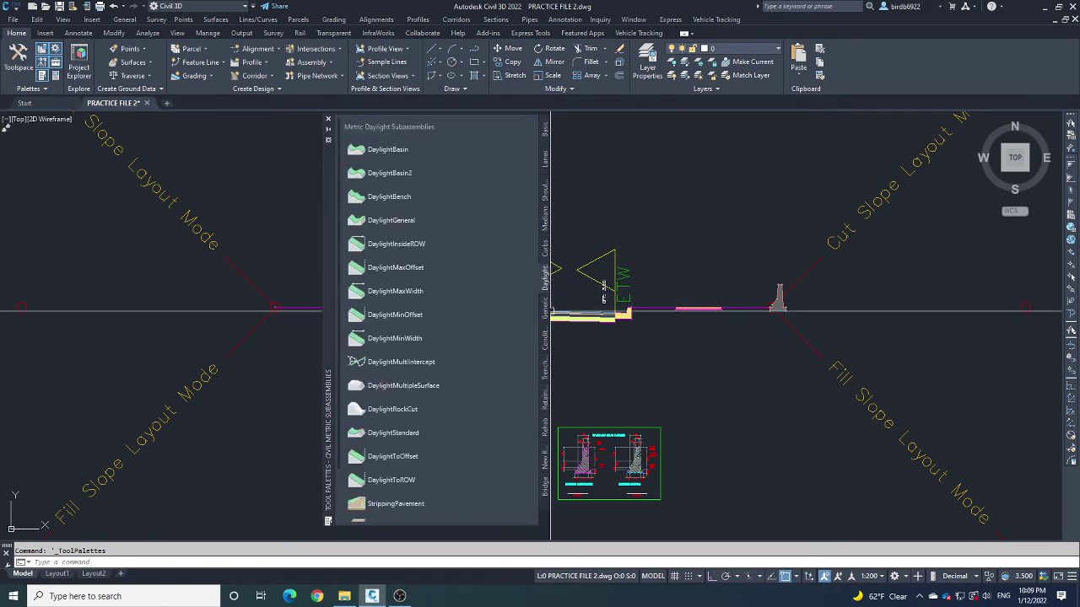
click(545, 313)
click(545, 349)
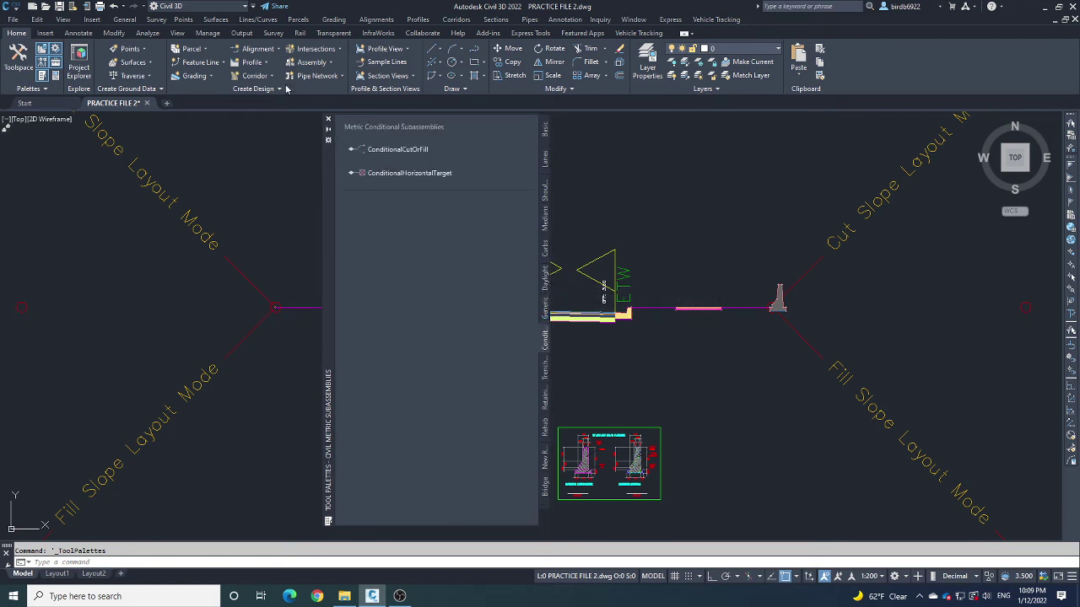
click(328, 119)
- Check the barrier in the ROAD-1 cross-sections on the last section sheet
scroll(501, 313, down, 5)
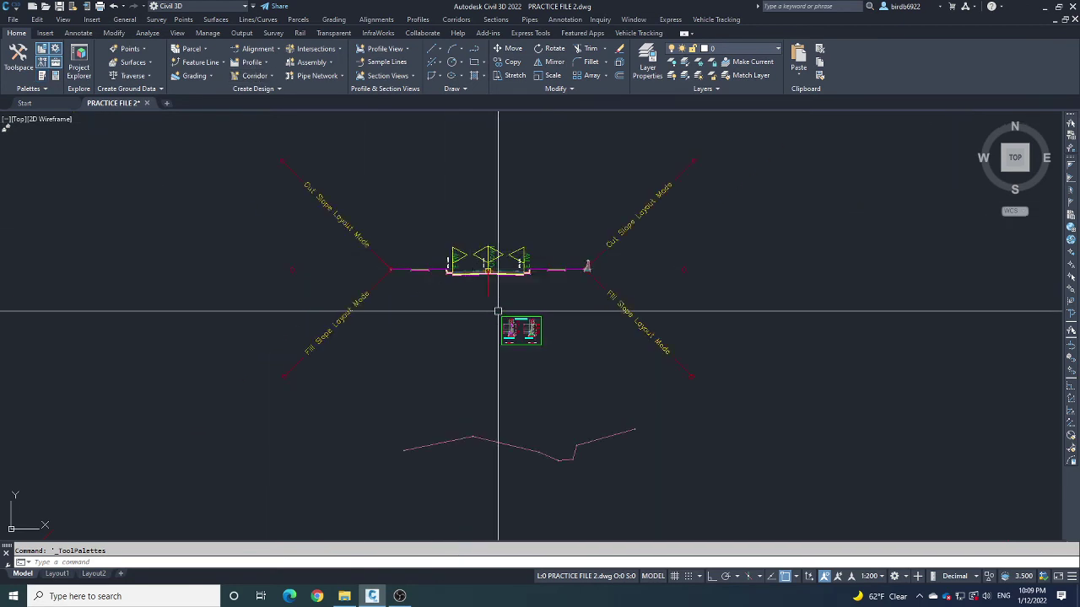
scroll(547, 377, down, 10)
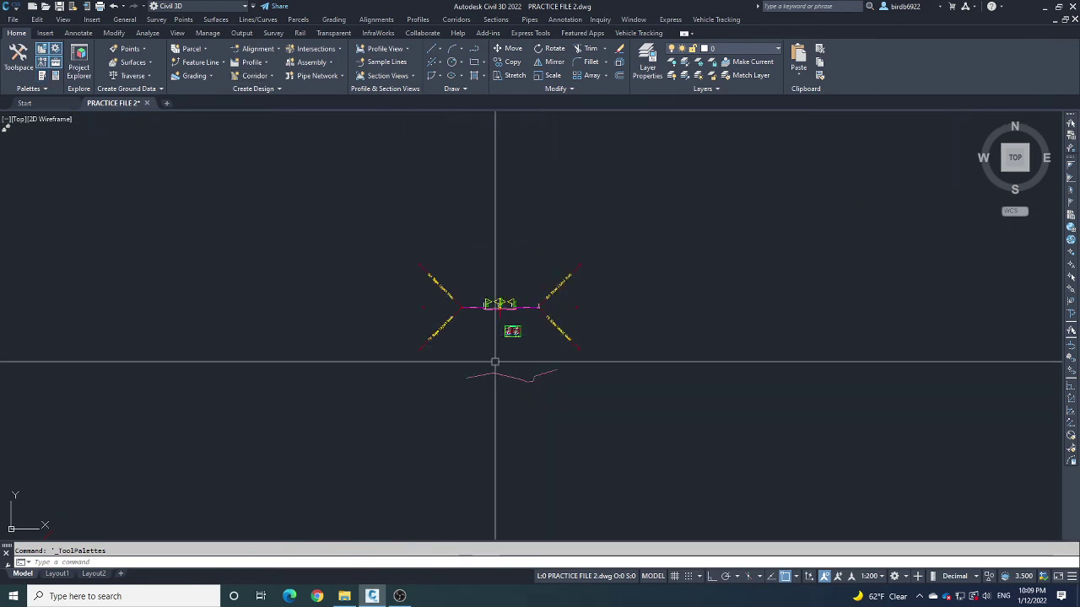
scroll(445, 353, down, 3)
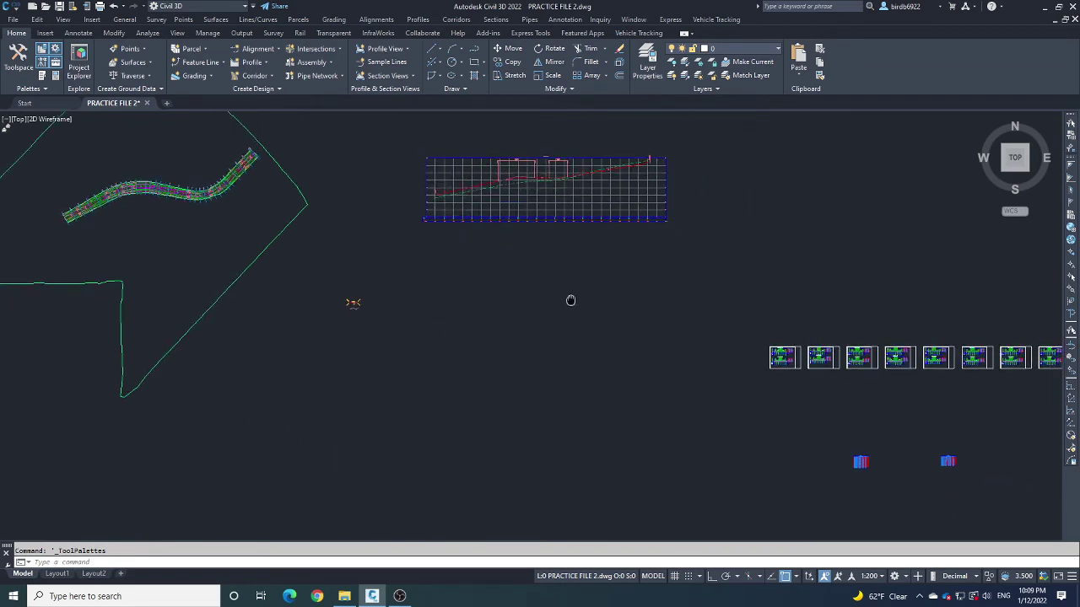
scroll(397, 369, down, 3)
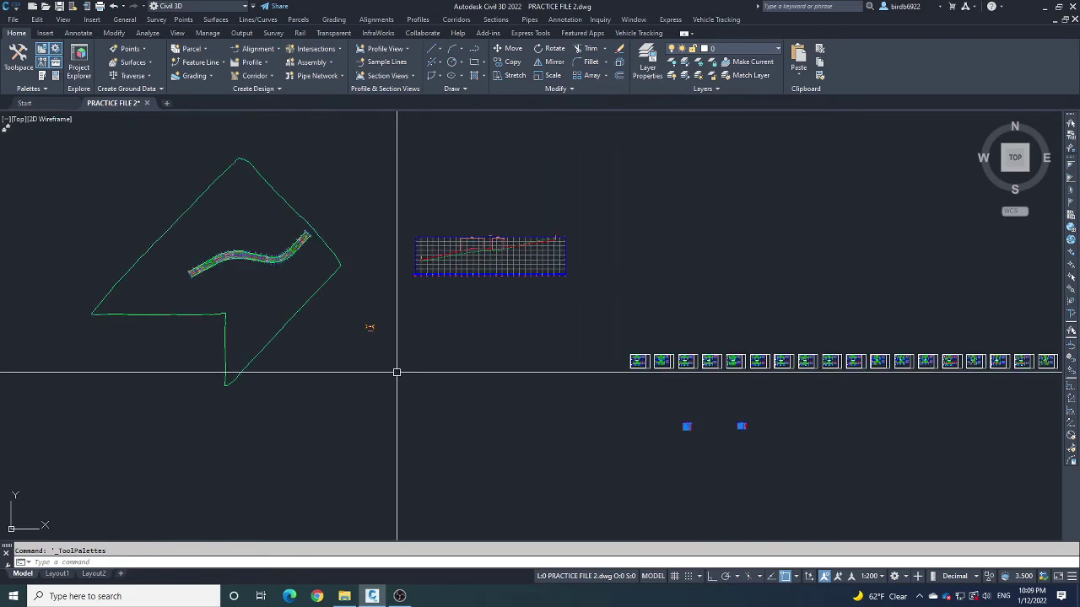
scroll(782, 385, up, 6)
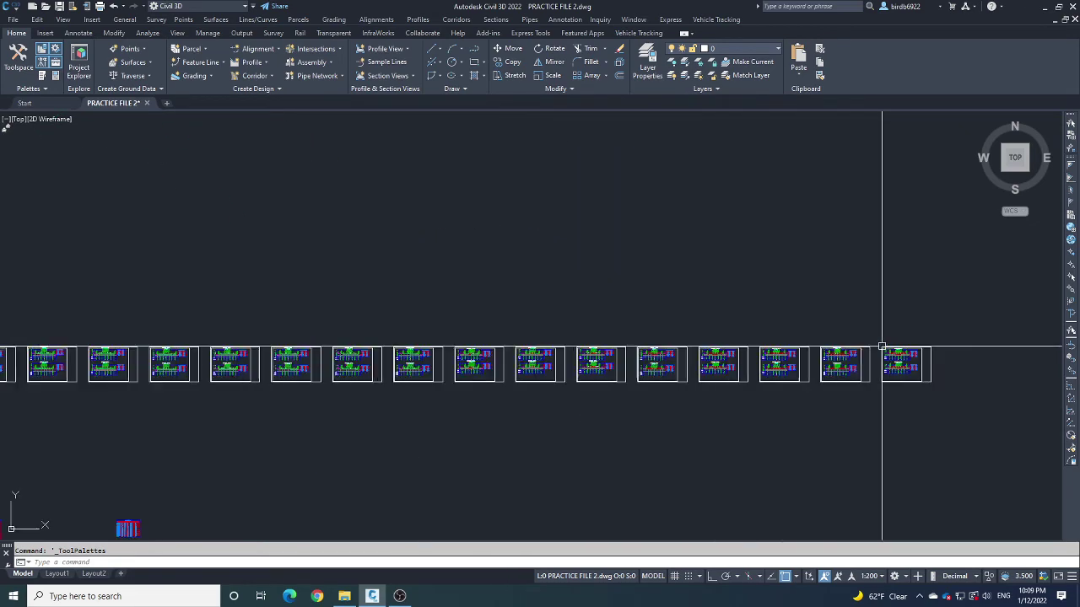
scroll(861, 354, up, 10)
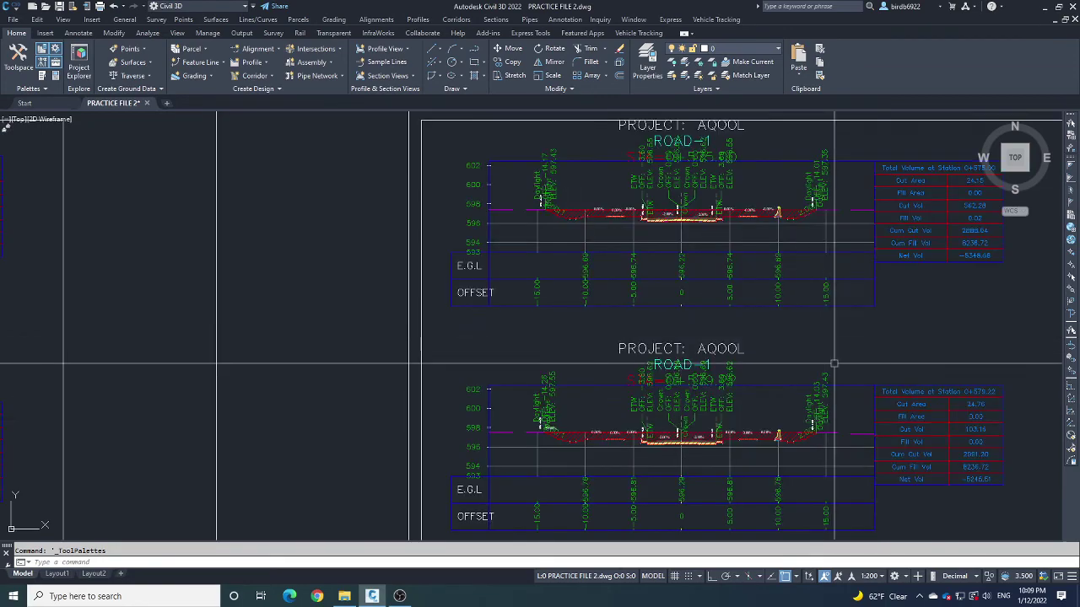
- Examine the barrier up close between the shoulder and the daylight slope in the cross-section at station 0+579.22
scroll(634, 385, up, 6)
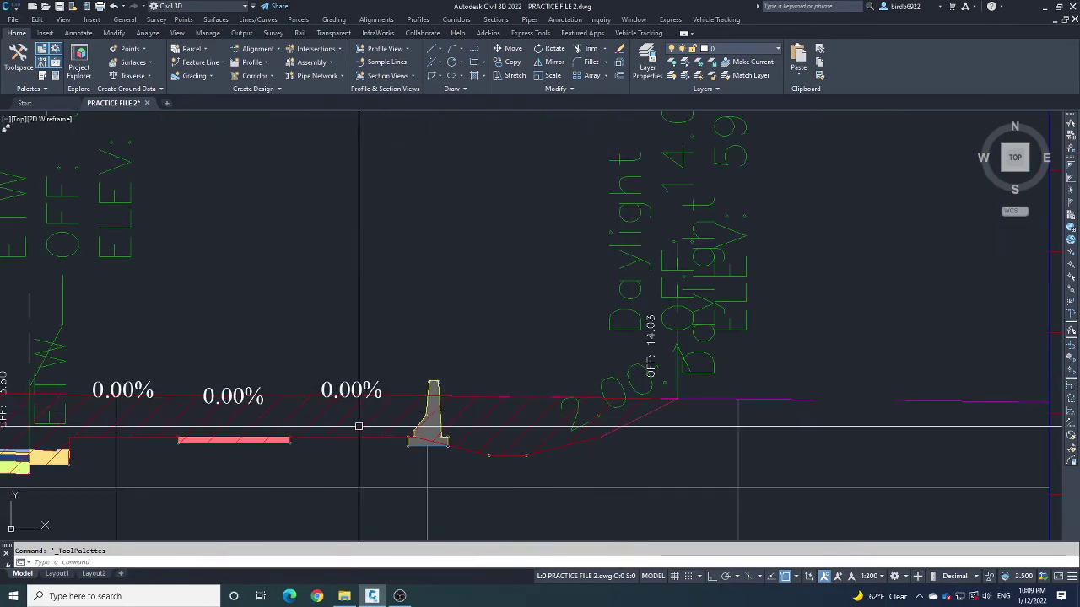
scroll(638, 349, down, 4)
scroll(694, 379, down, 5)
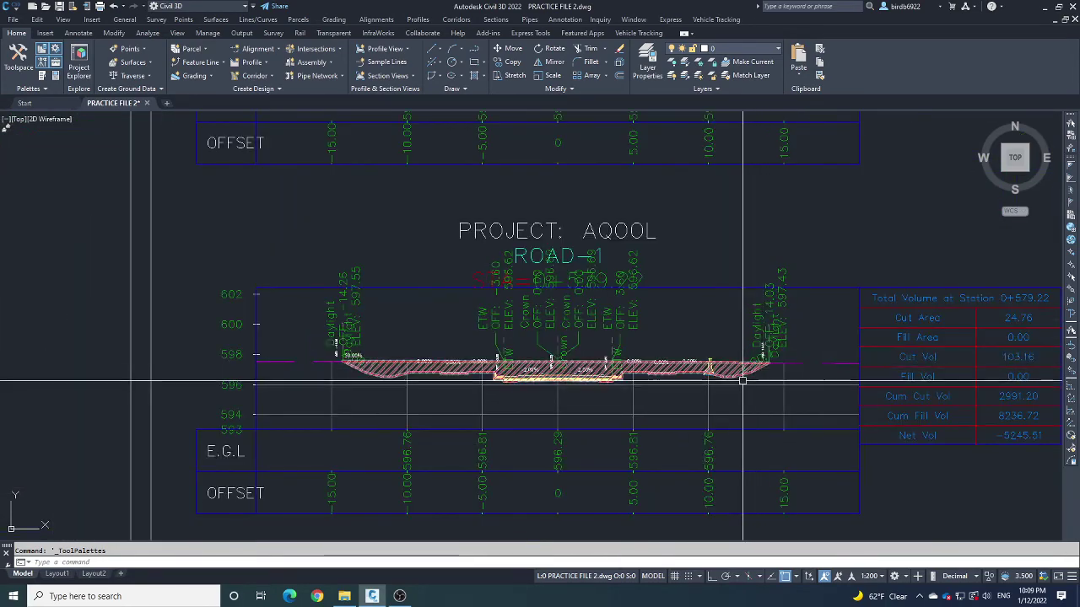
scroll(723, 386, up, 8)
scroll(642, 426, down, 10)
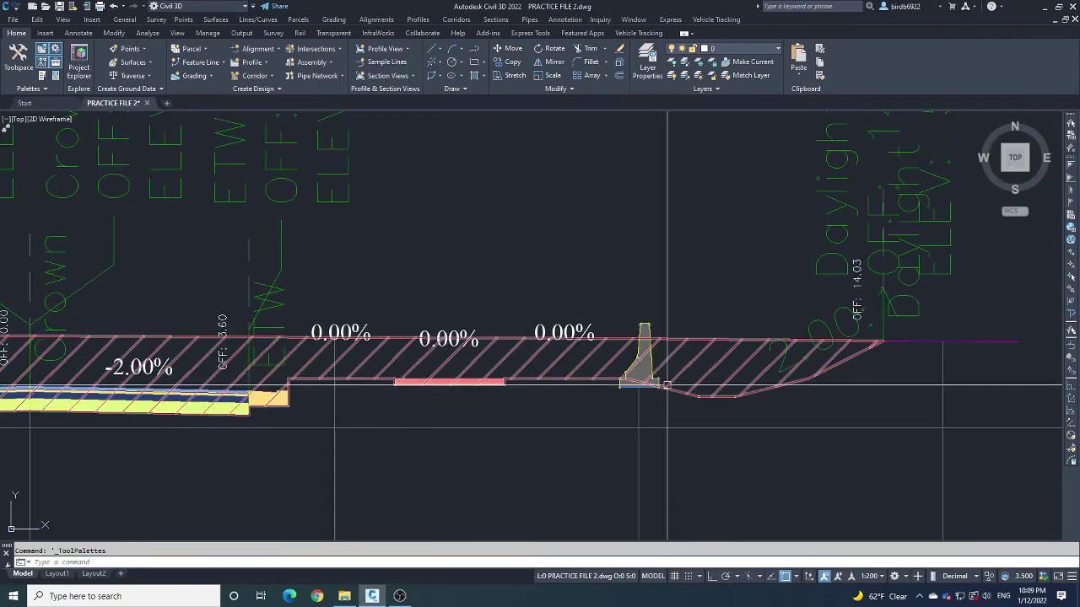
scroll(754, 377, down, 4)
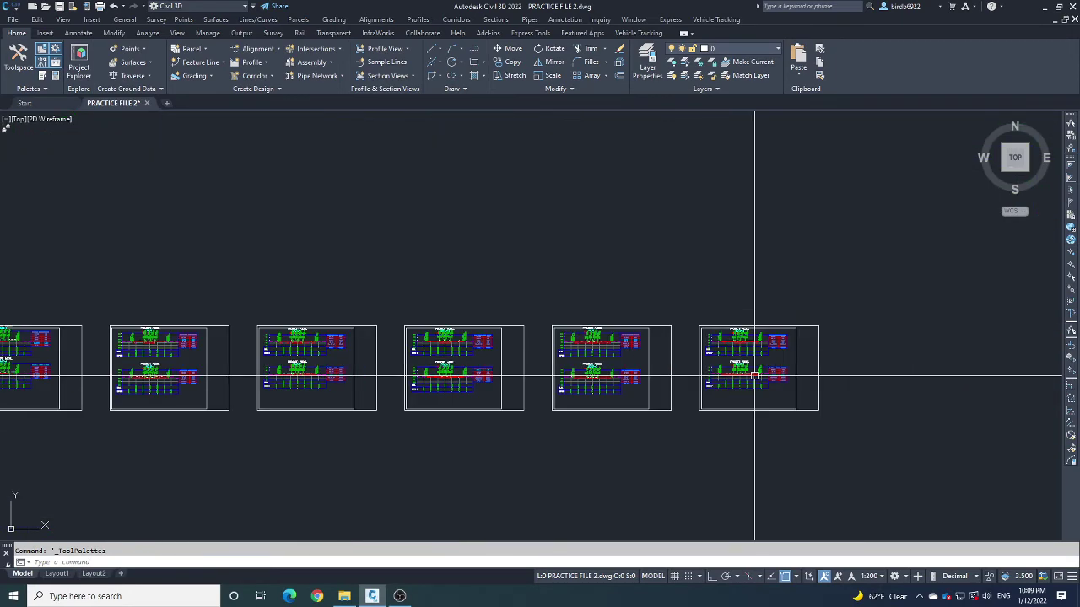
- Return from the section sheets to the road assembly and review its attached barrier above the standard road barrier detail
scroll(784, 359, down, 4)
middle_drag(581, 320, 748, 261)
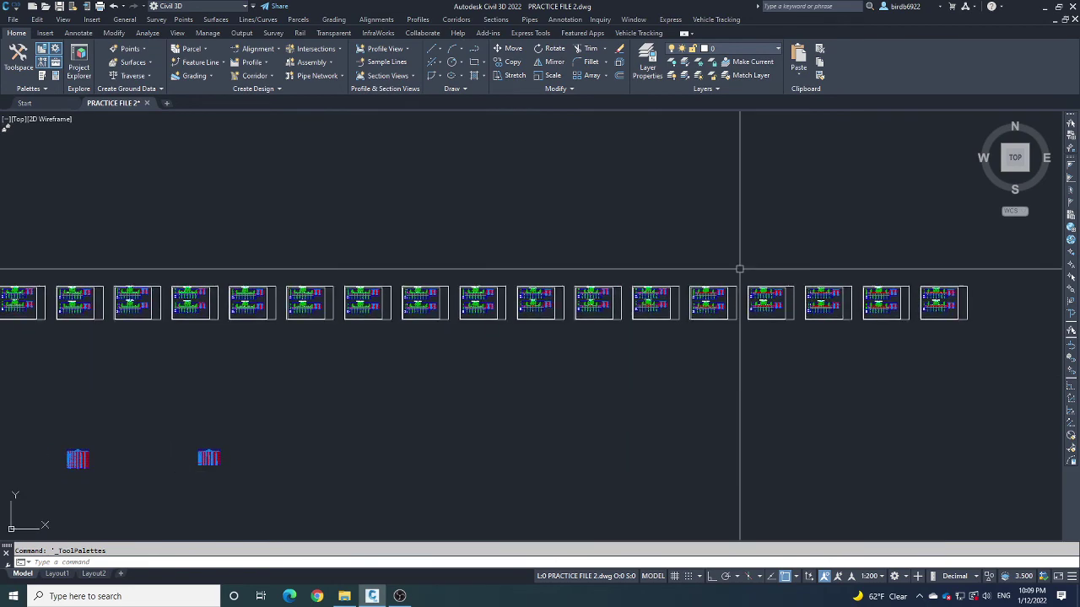
scroll(739, 267, down, 2)
mouse_move(298, 318)
middle_down()
mouse_move(424, 340)
mouse_move(591, 332)
middle_up()
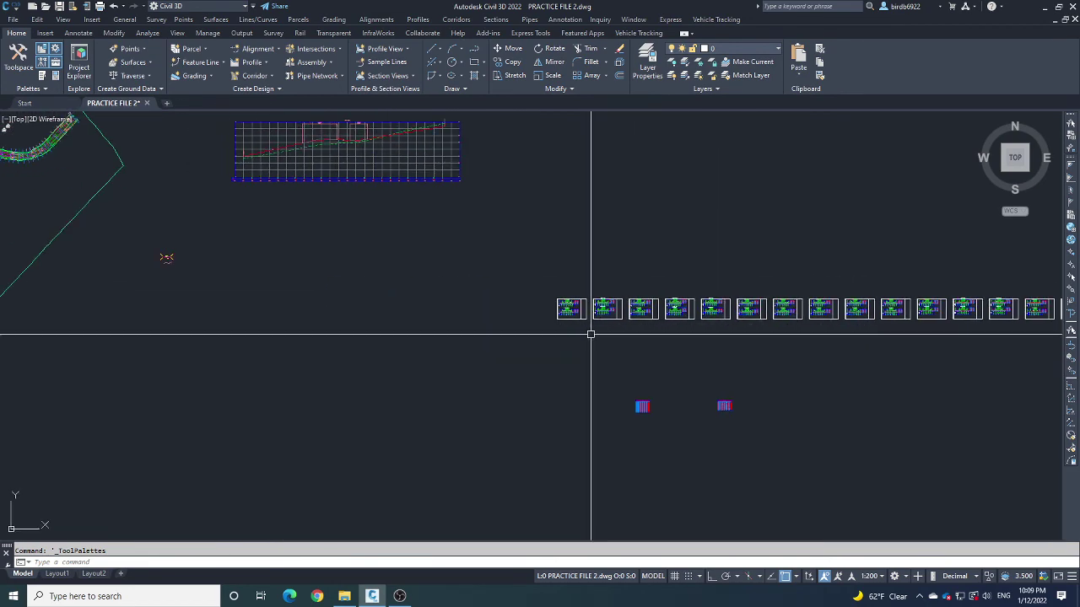
scroll(110, 245, up, 8)
scroll(354, 217, up, 10)
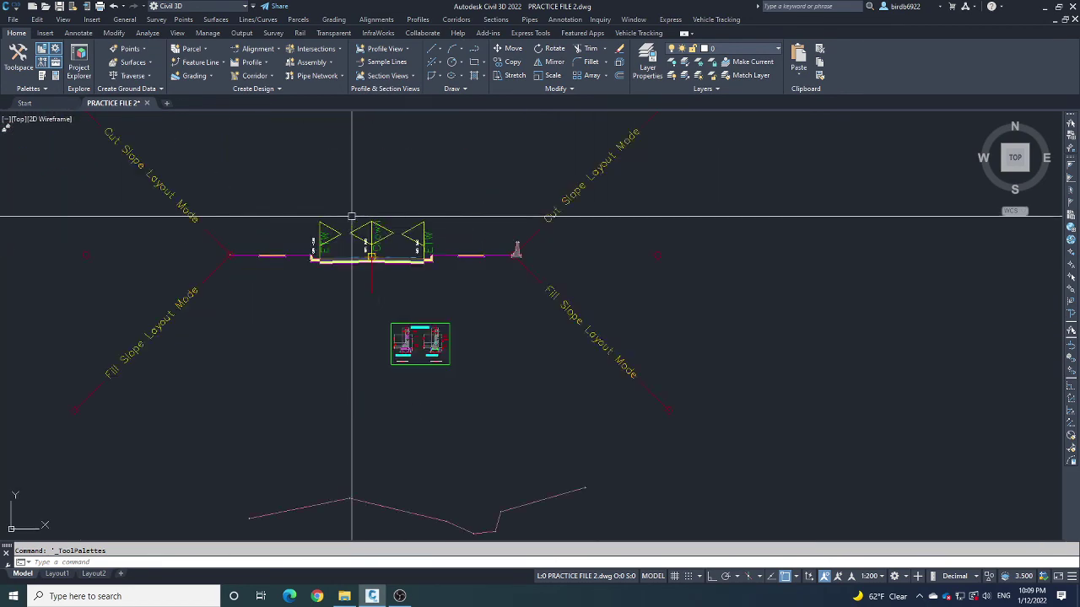
scroll(516, 235, down, 5)
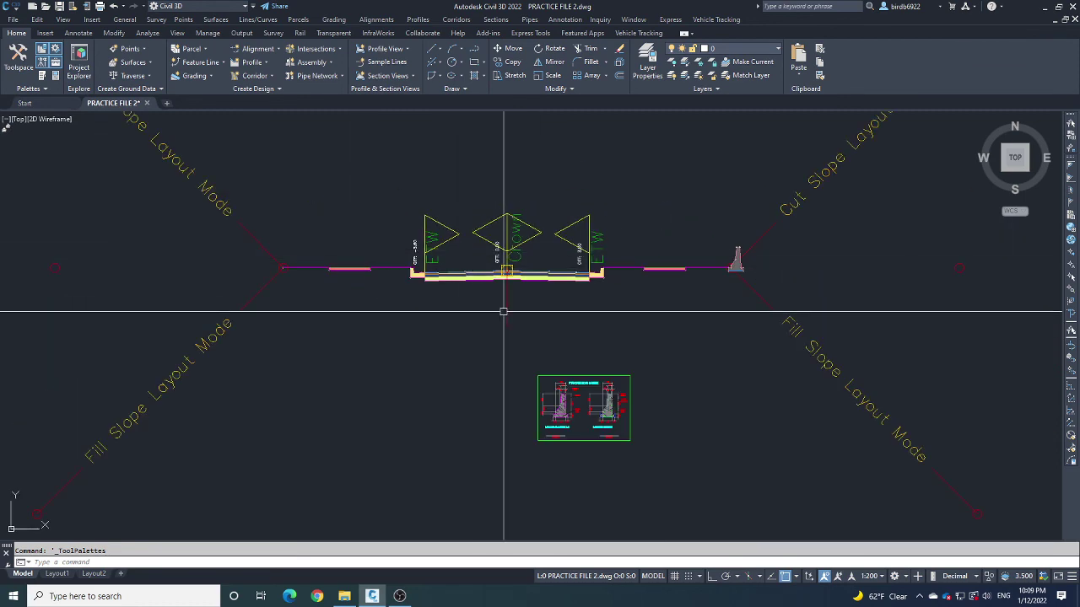
scroll(573, 371, up, 3)
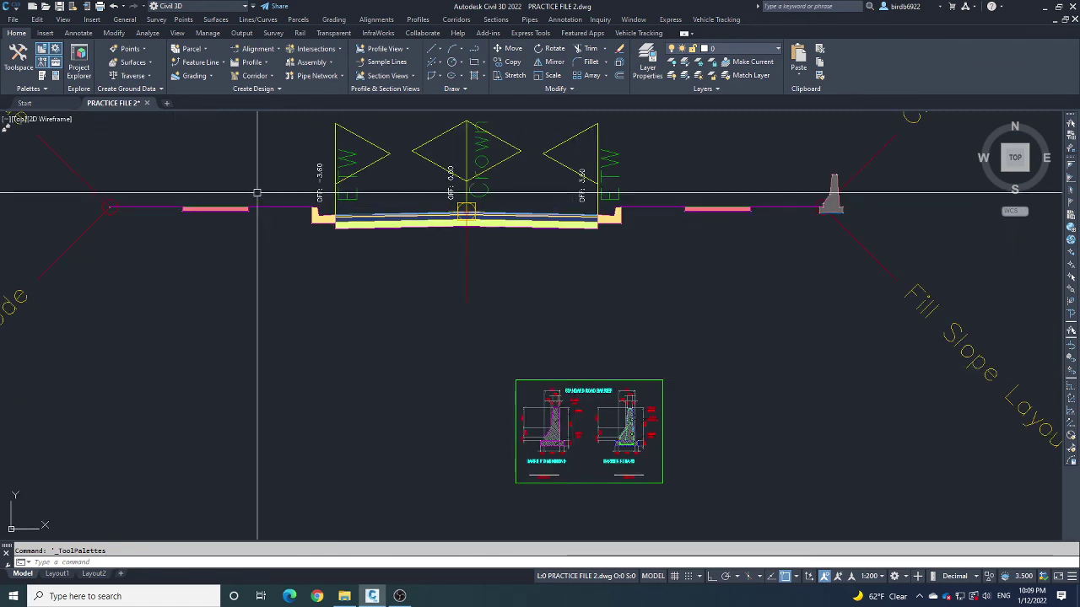
click(401, 597)
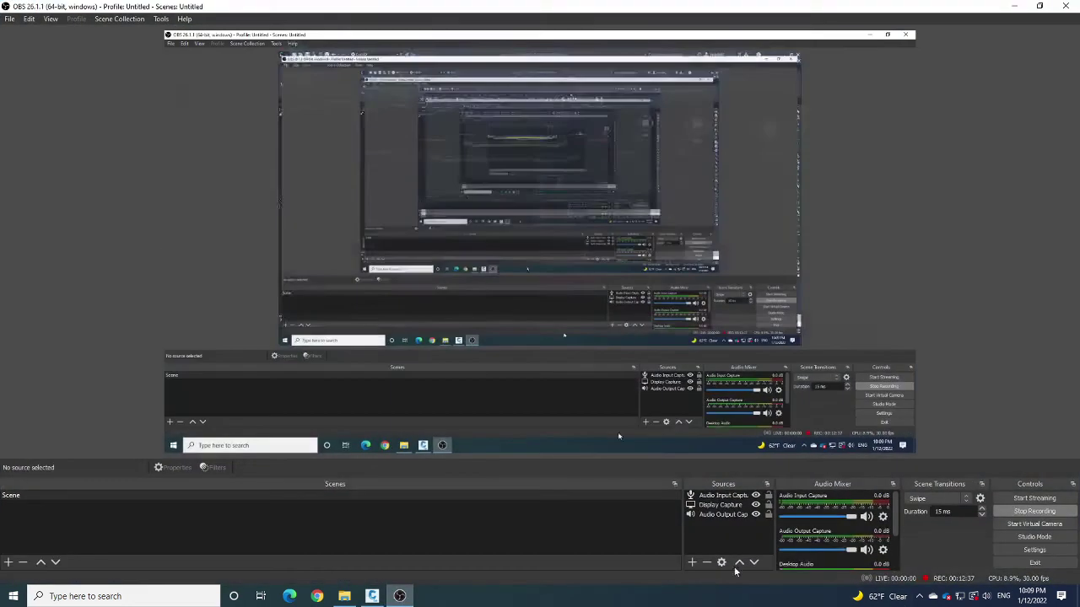